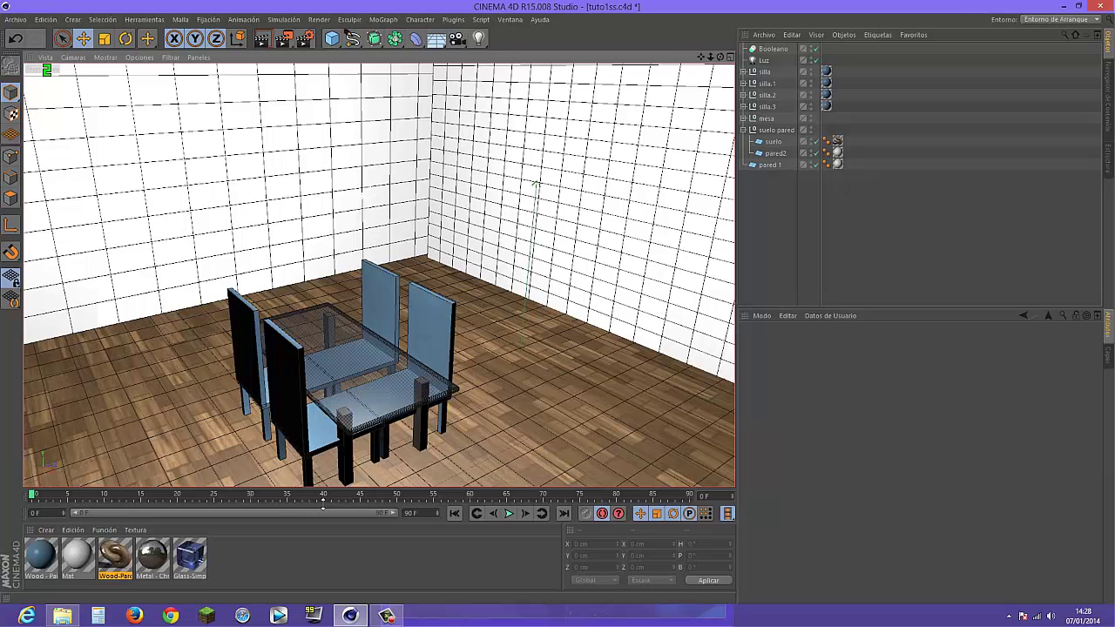
- Move table legs patas and patas.1 along X to sit under the glass tabletop
left_click(344, 439)
left_click_drag(366, 451, 421, 440)
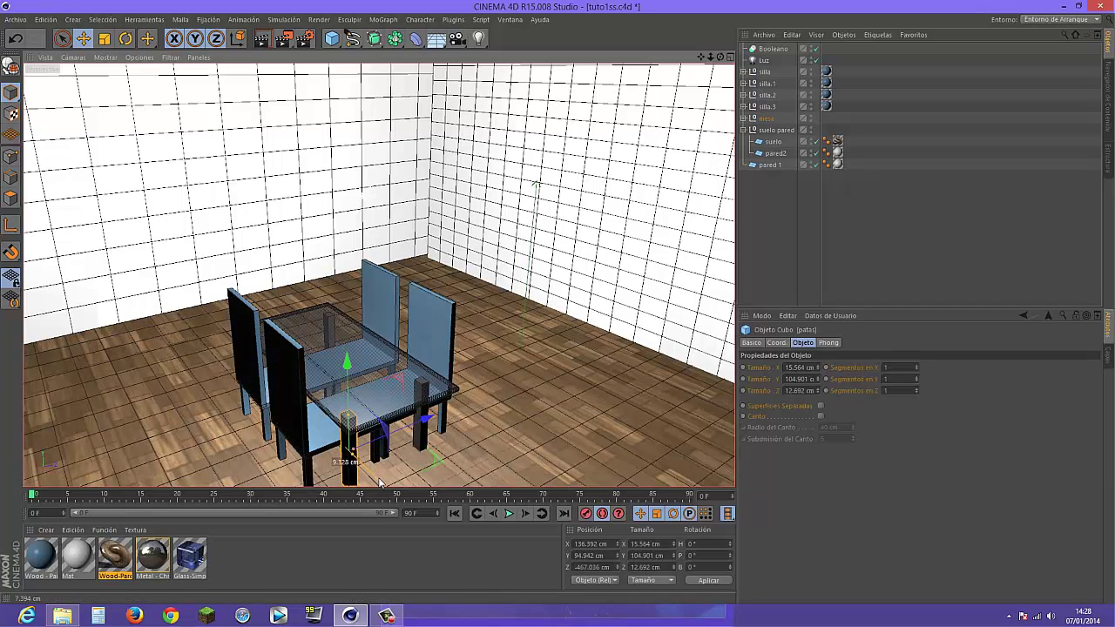
left_click(422, 440)
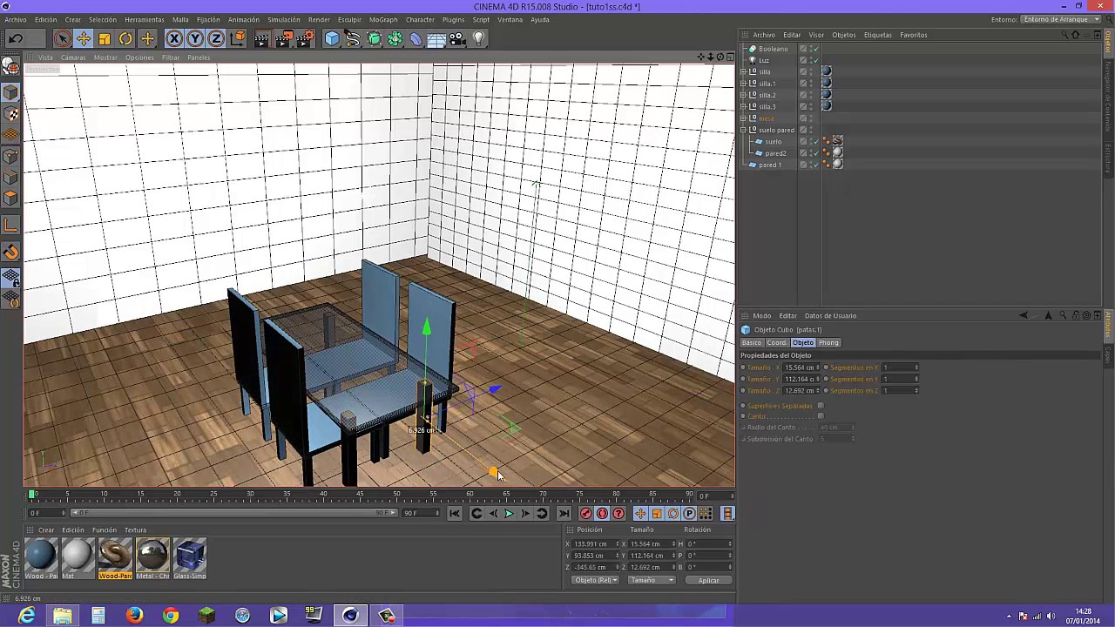
left_click_drag(490, 471, 496, 475)
middle_click(399, 377)
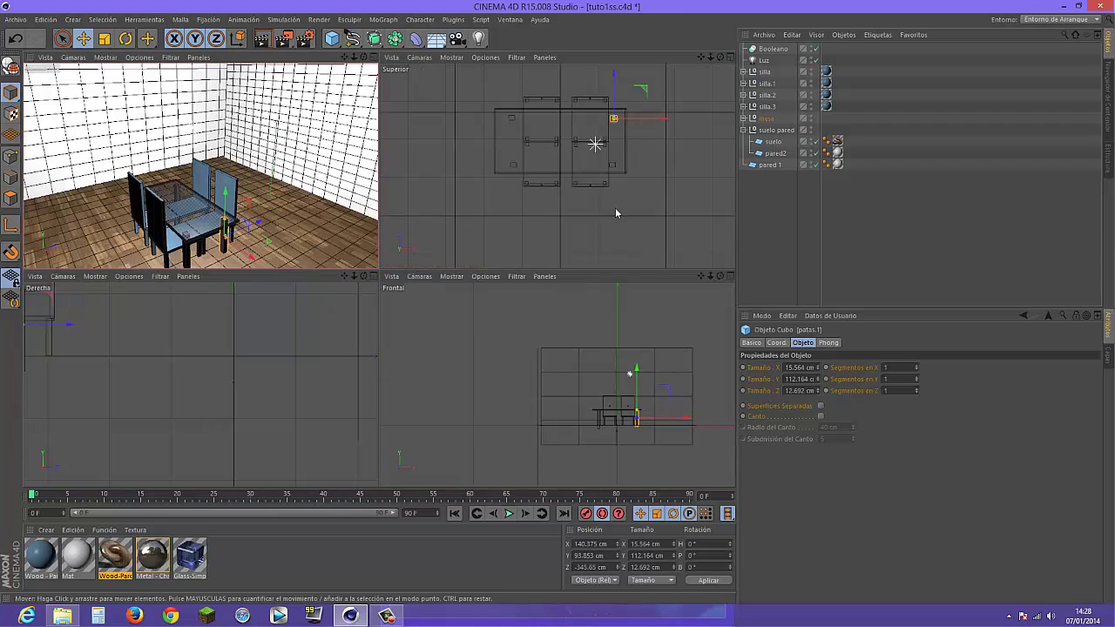
- In the top view, nudge table leg patas about 4 cm right on X to align it
middle_click(613, 149)
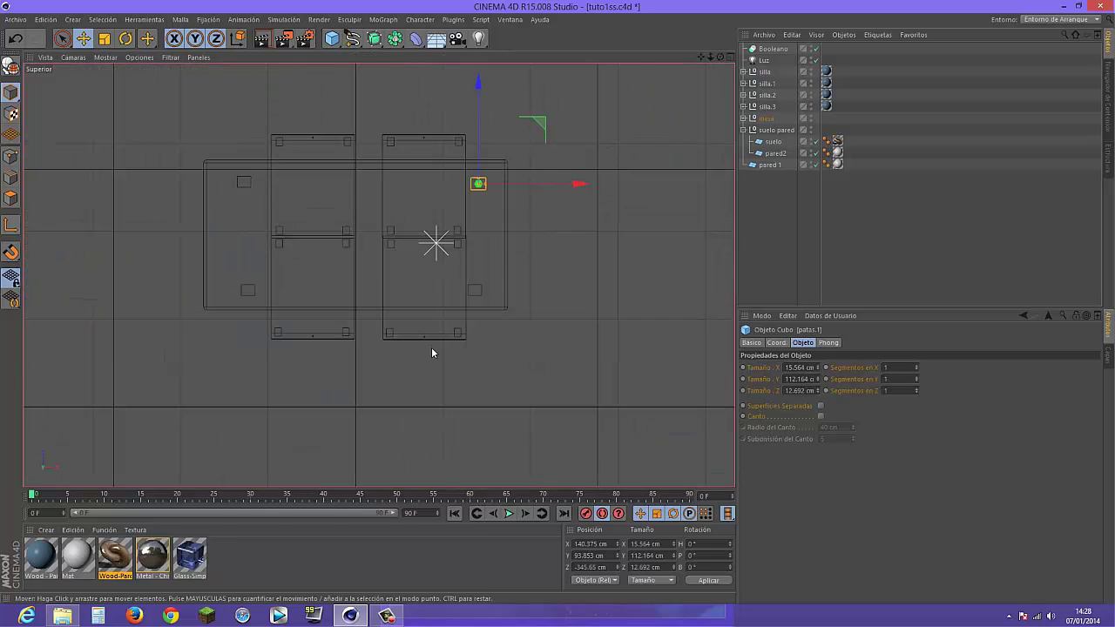
left_click(483, 279)
left_click_drag(589, 287, 592, 284)
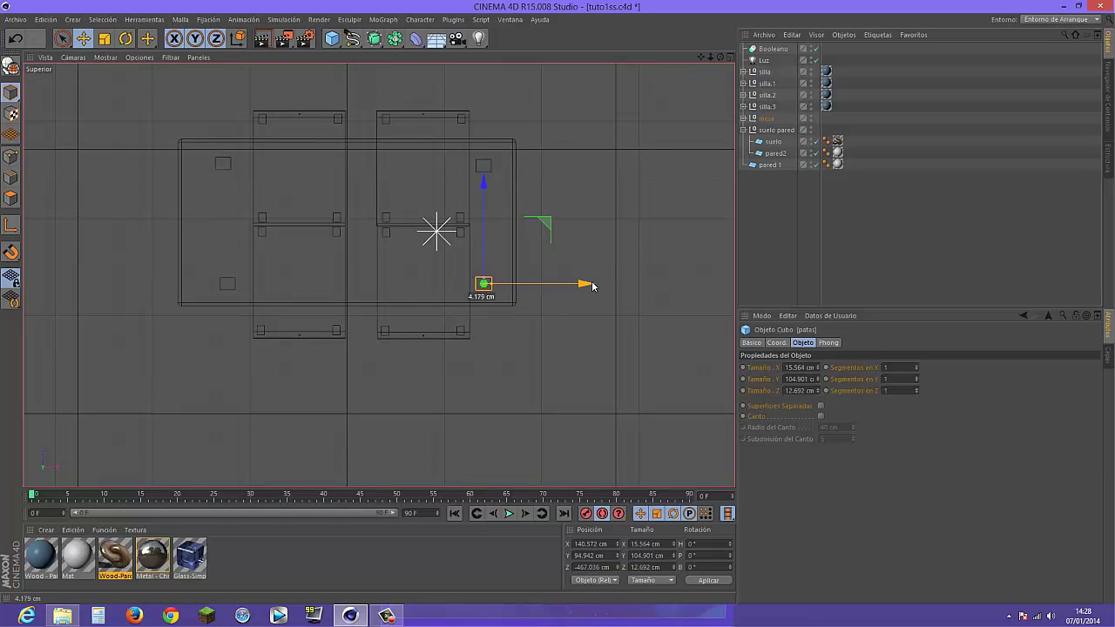
left_click(412, 214)
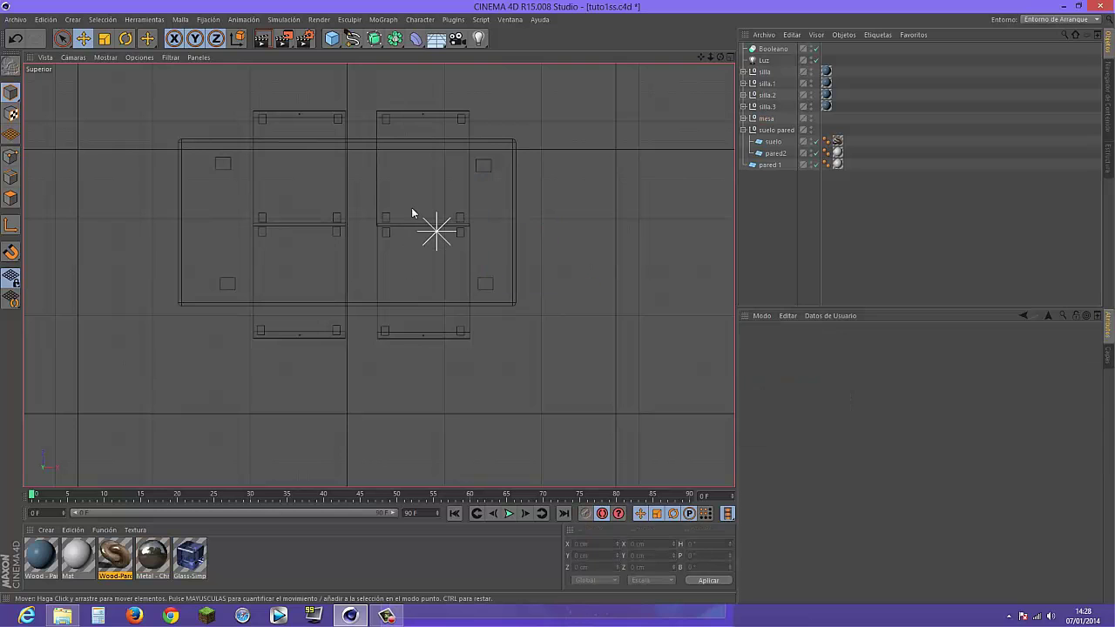
- Return to the Perspective view, recentre the room and select the floor object suelo
left_click(425, 115)
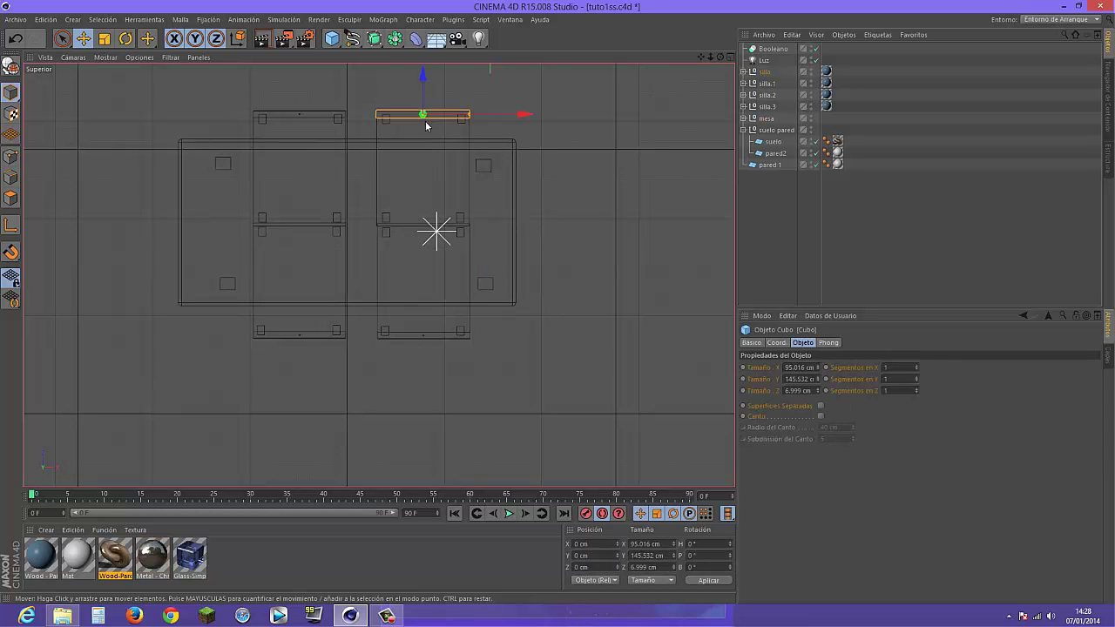
left_click(517, 166)
middle_click(539, 163)
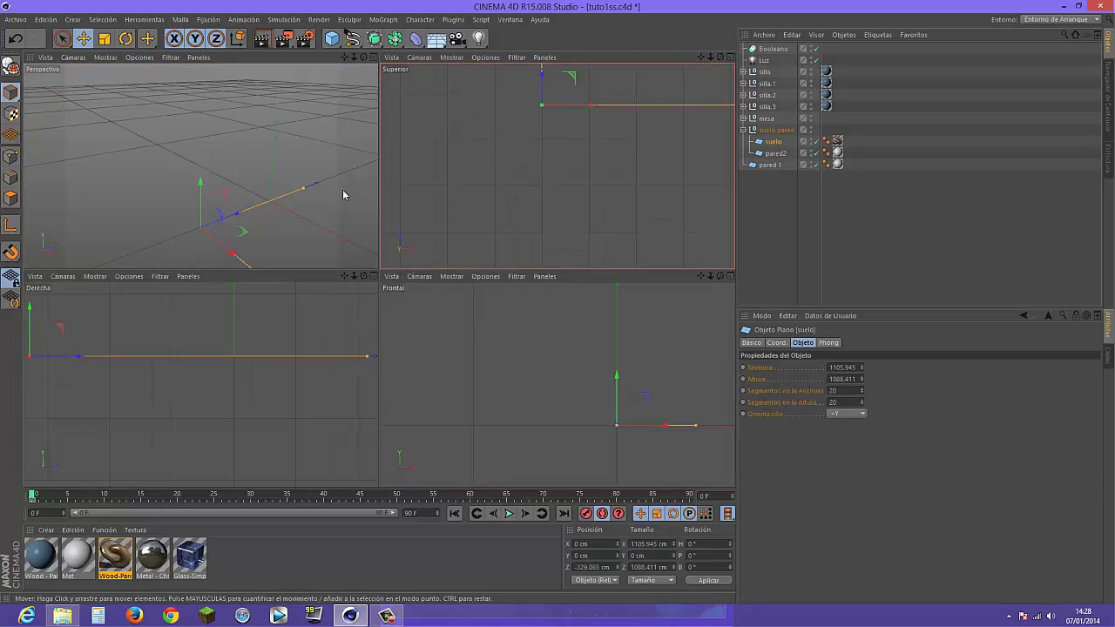
middle_click(225, 204)
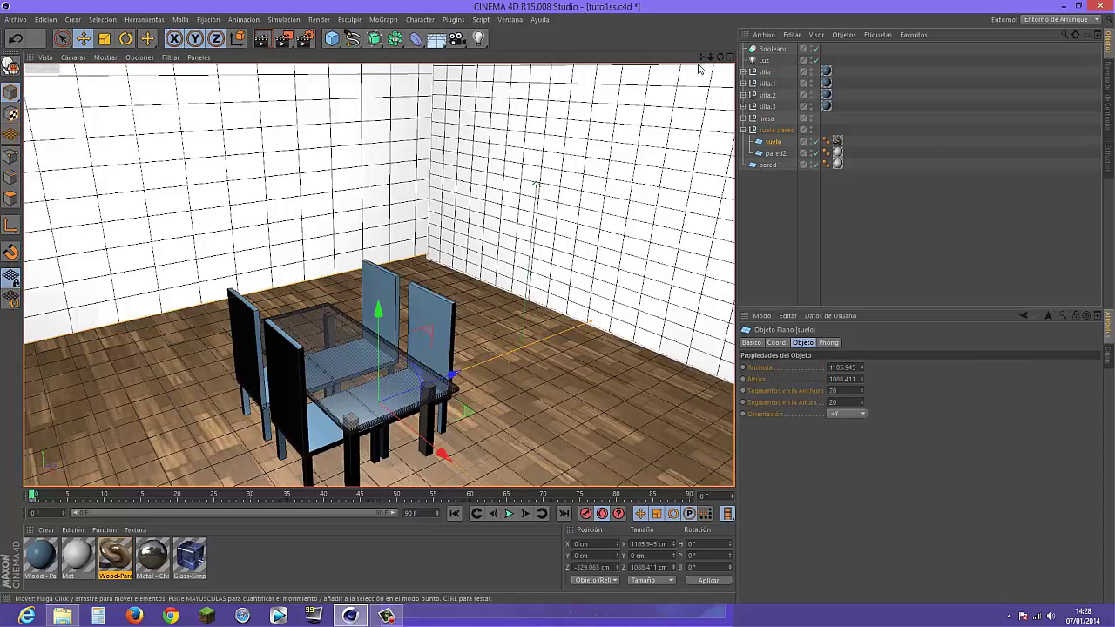
left_click_drag(701, 57, 744, 22)
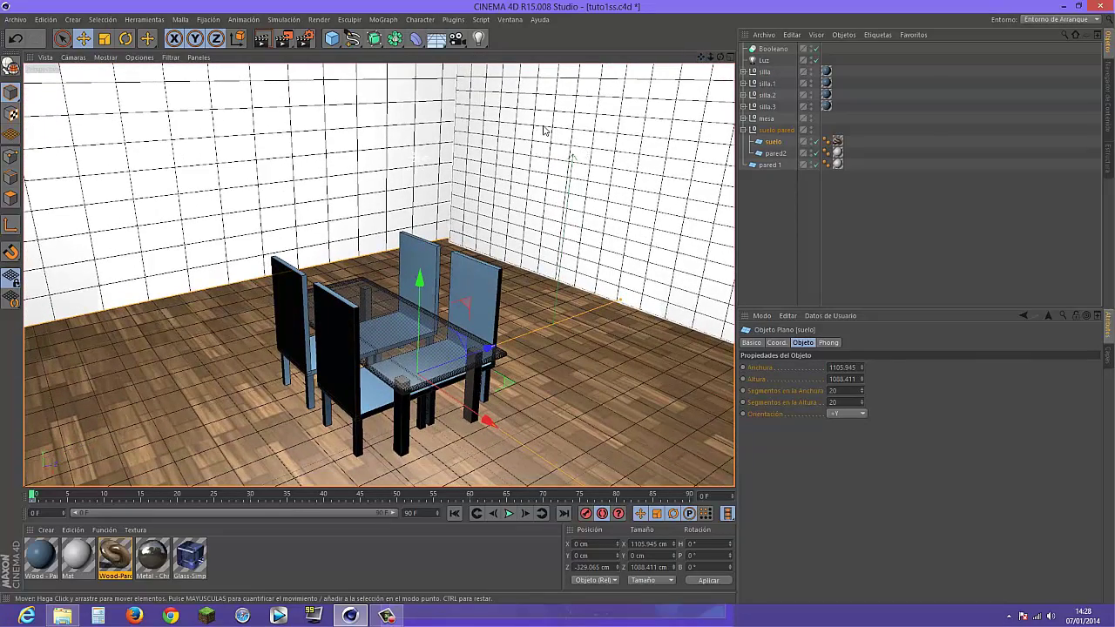
left_click(765, 61)
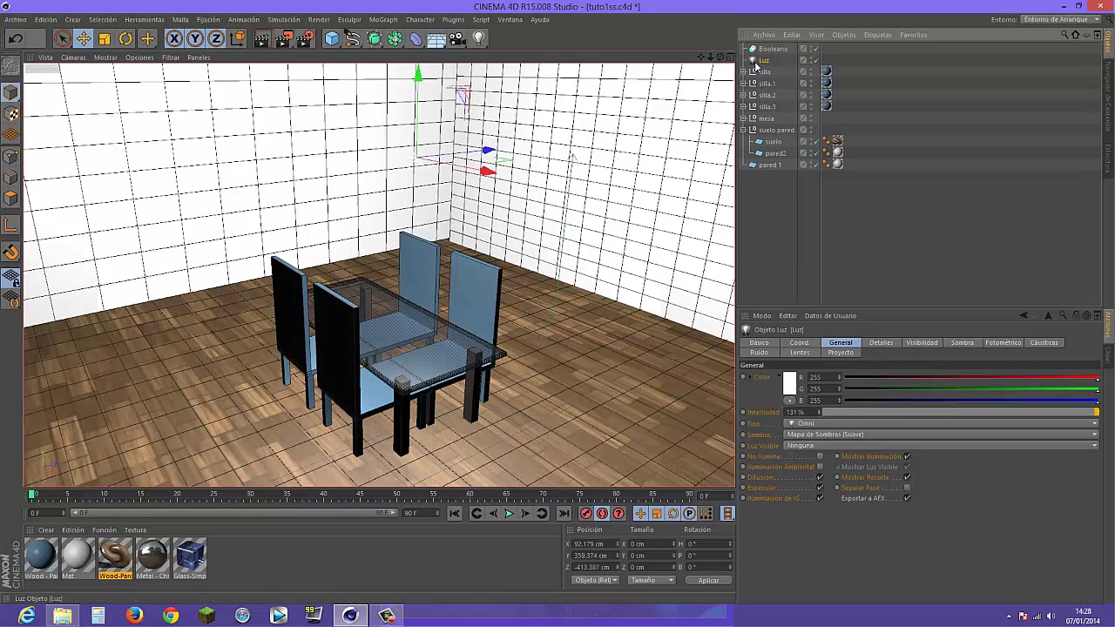
left_click(774, 240)
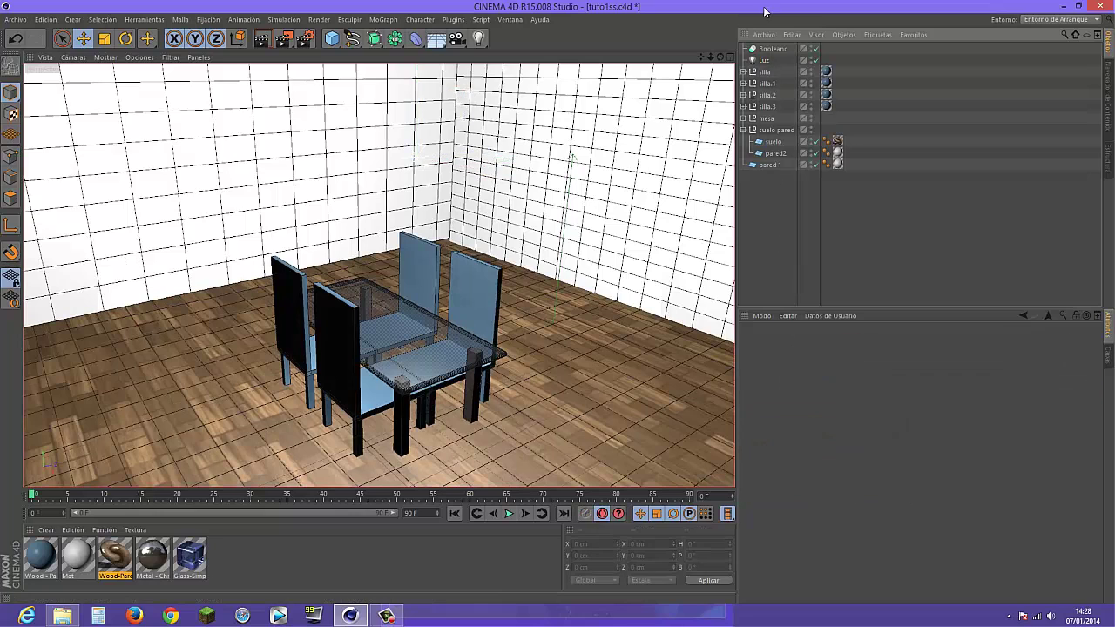
left_click(772, 142)
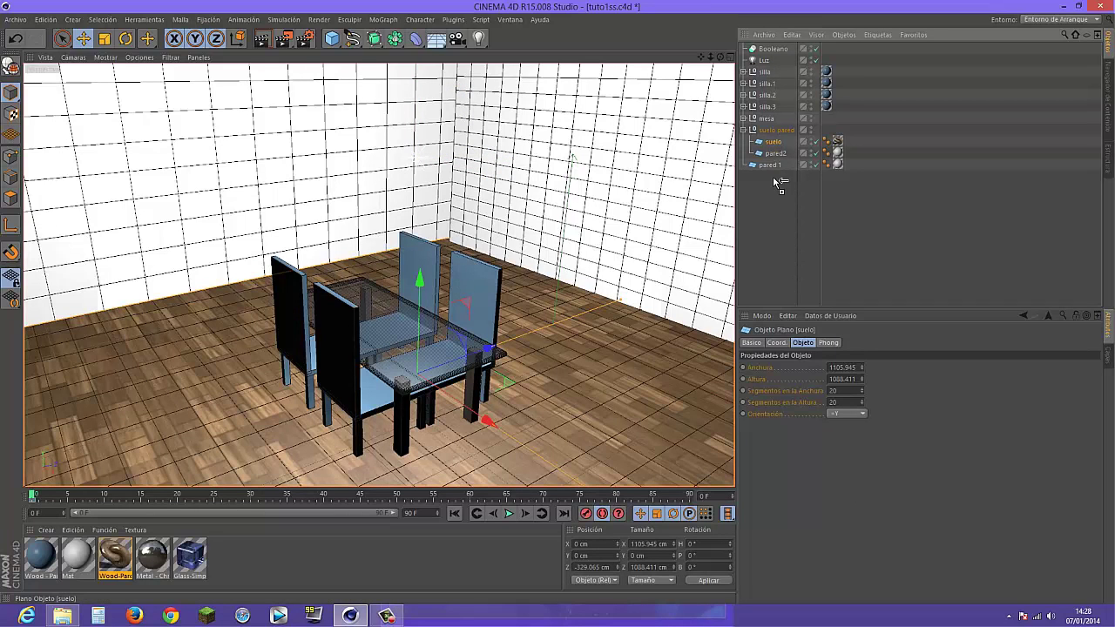
- Duplicate the floor plane suelo and maximise the side view
left_click_drag(778, 181, 774, 180, "ctrl")
key("F5")
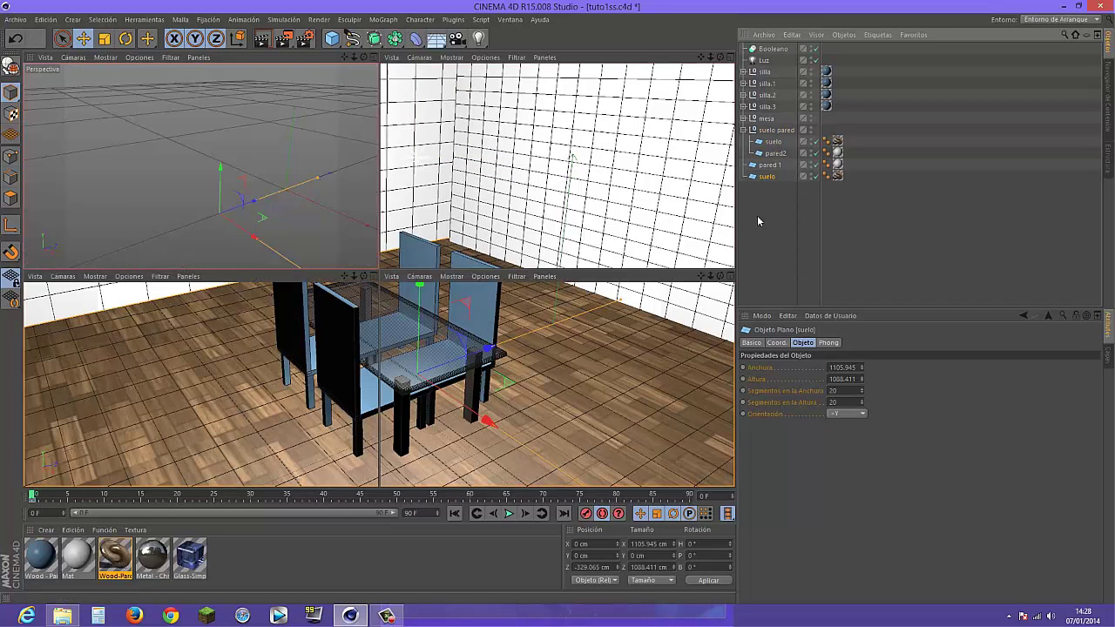
middle_click(218, 323)
scroll(218, 324, "down", 3)
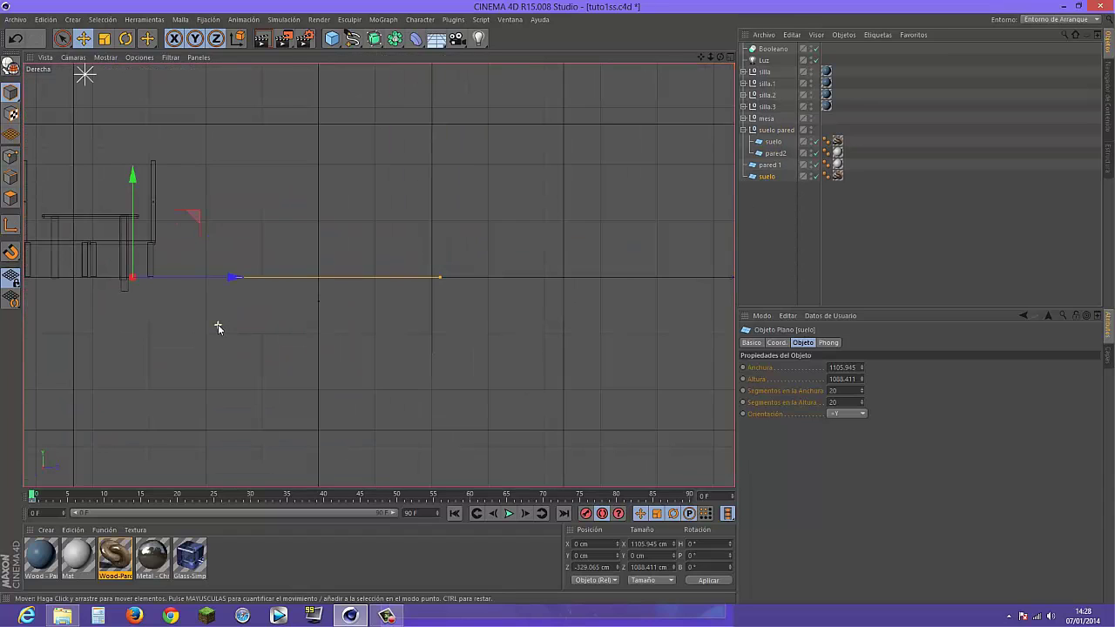
scroll(218, 324, "down", 2)
scroll(217, 324, "down", 2)
scroll(251, 252, "down", 2)
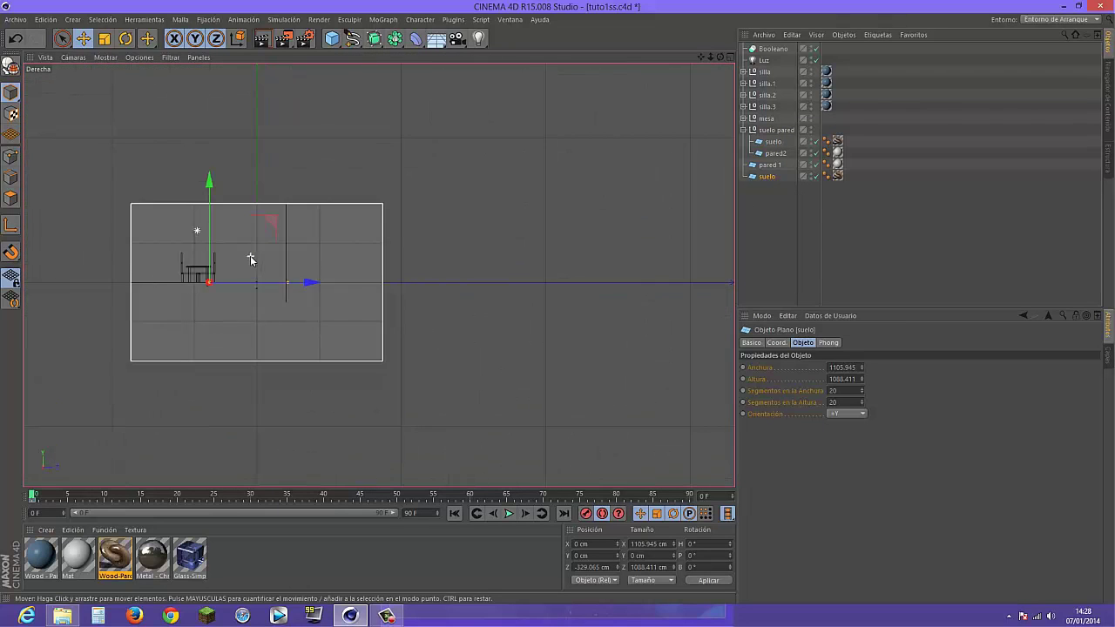
scroll(252, 270, "up", 2)
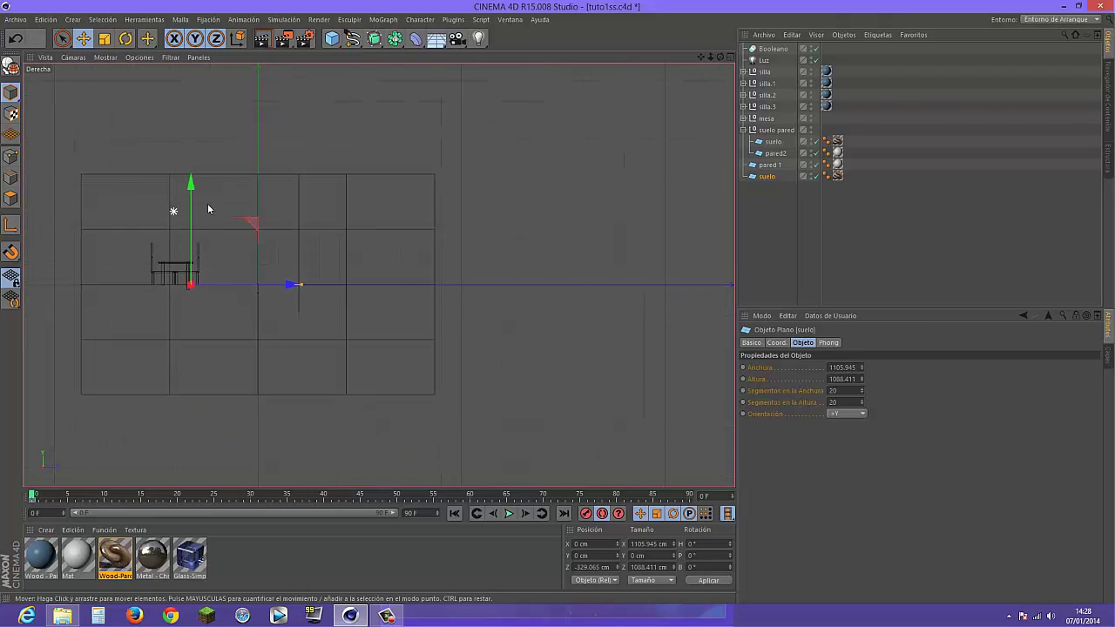
- Raise the floor copy to about Y 533.6 cm as a ceiling, back in Perspective
left_click_drag(192, 186, 198, 76)
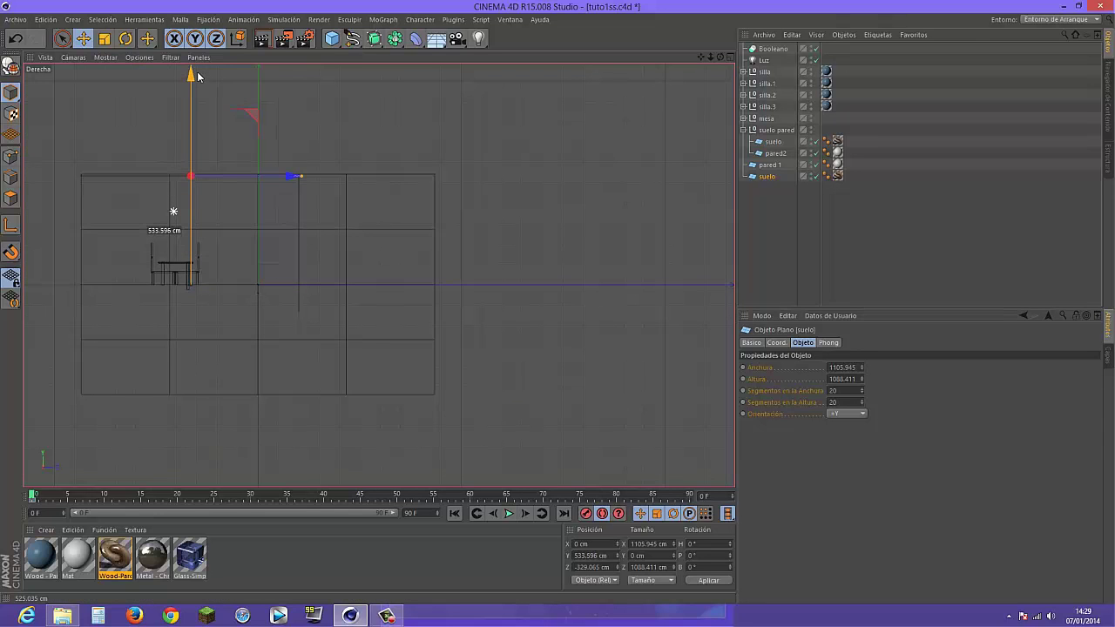
middle_click(259, 140)
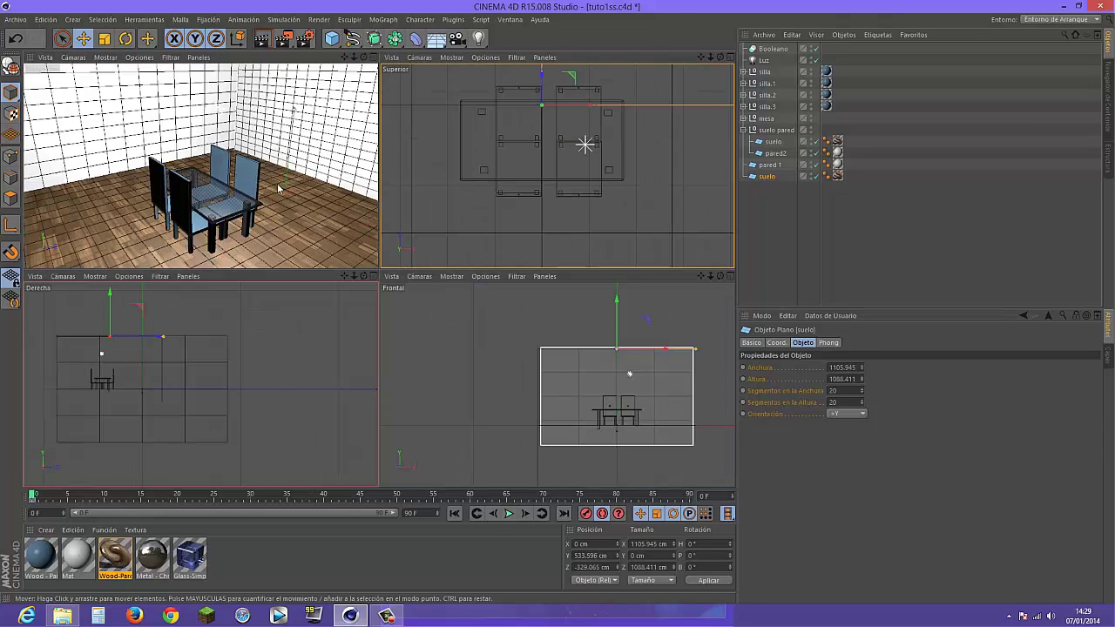
middle_click(284, 189)
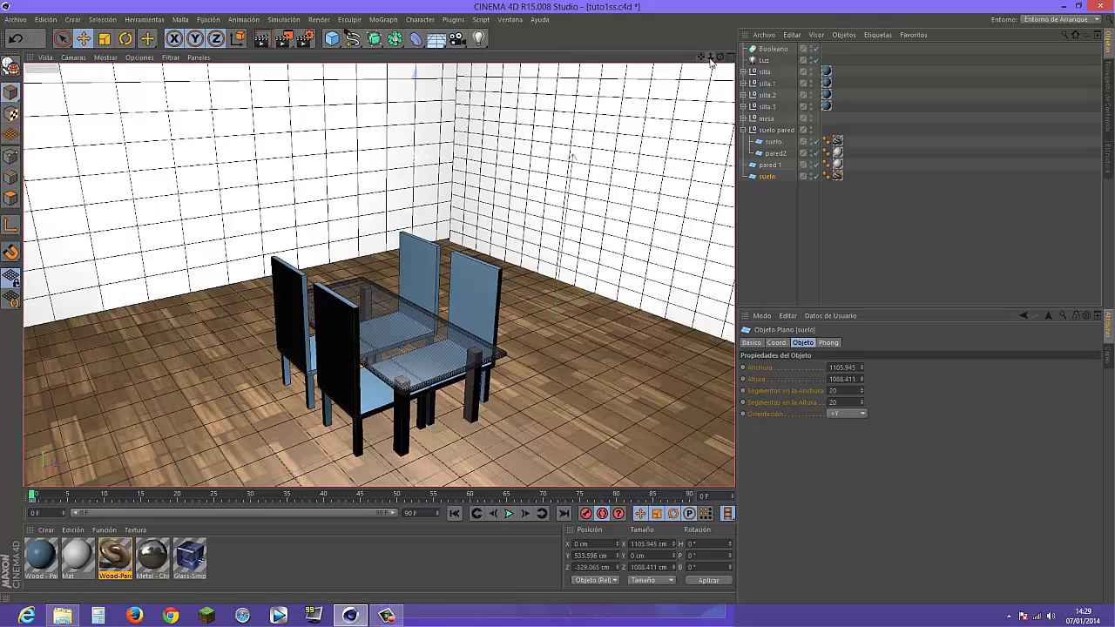
scroll(614, 169, "down", 2)
scroll(611, 169, "down", 3)
scroll(610, 169, "down", 3)
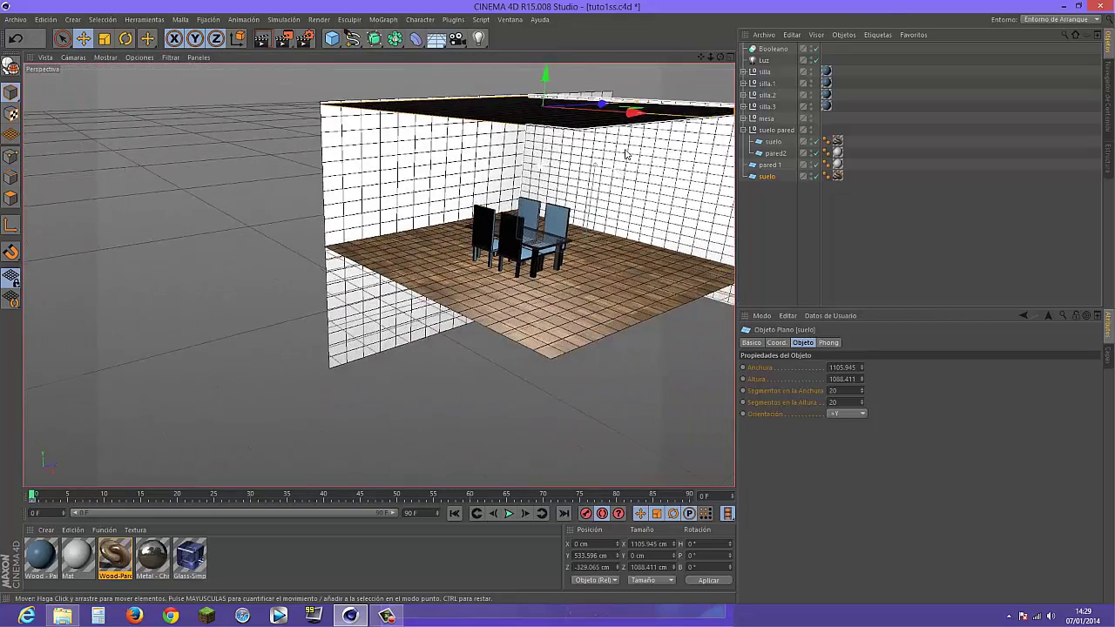
- Copy right wall pared 1 as pared 1.1 and move it to the room's front side
middle_click_drag(624, 154, 540, 157, "alt")
left_click_drag(702, 57, 392, 133)
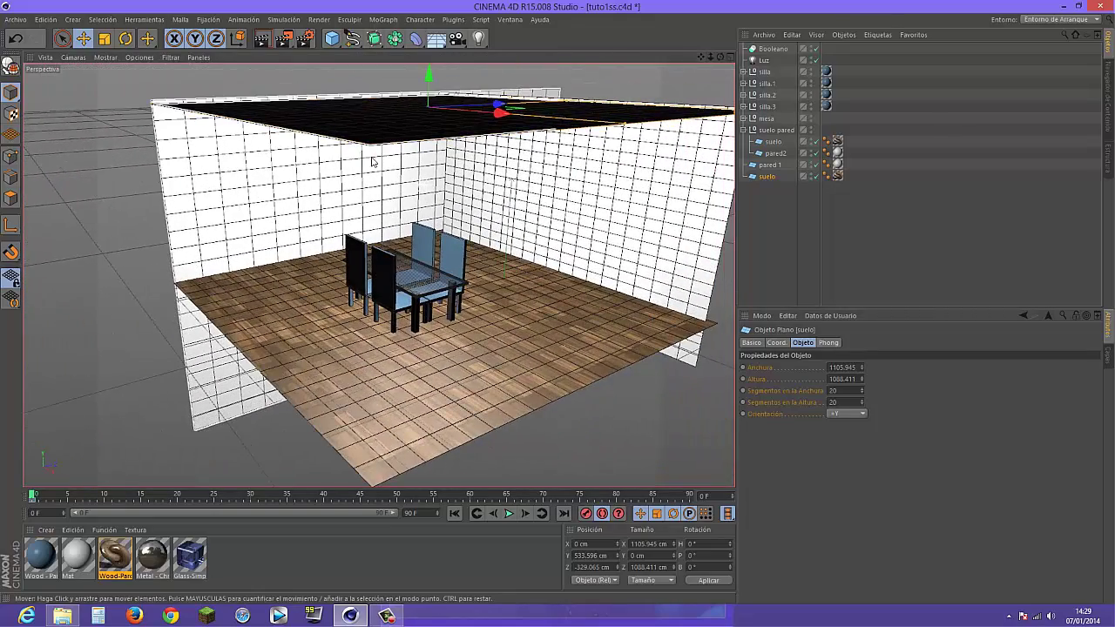
left_click(608, 192)
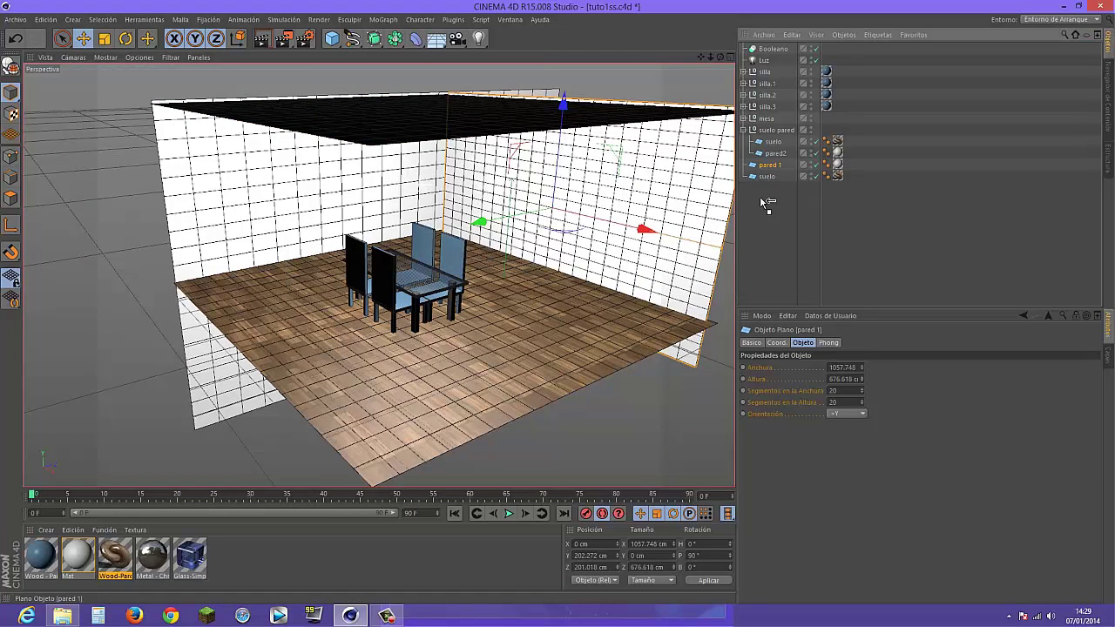
key("ctrl+c")
key("ctrl+v")
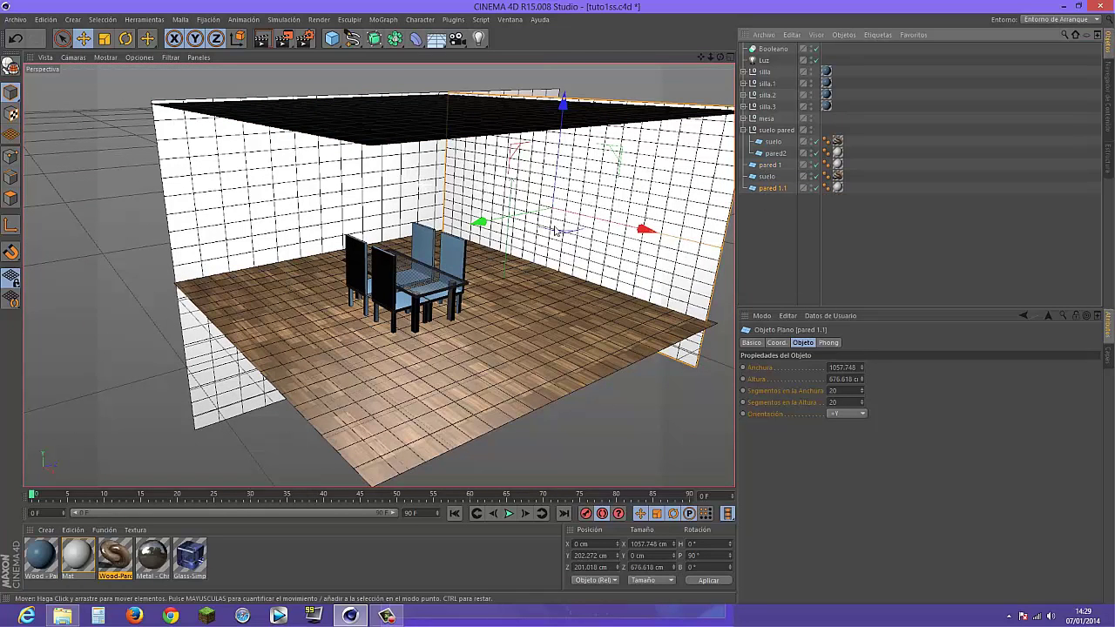
left_click_drag(481, 224, 138, 296)
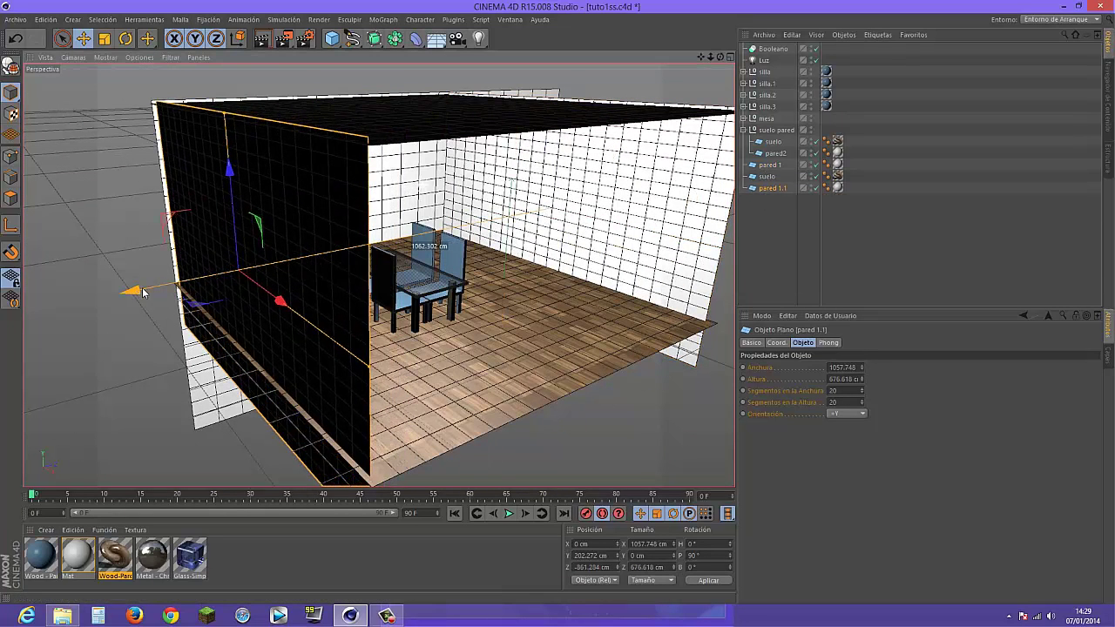
- Duplicate back wall pared2 and slide the copy along X to 509.512 cm
left_click_drag(719, 57, 575, 201)
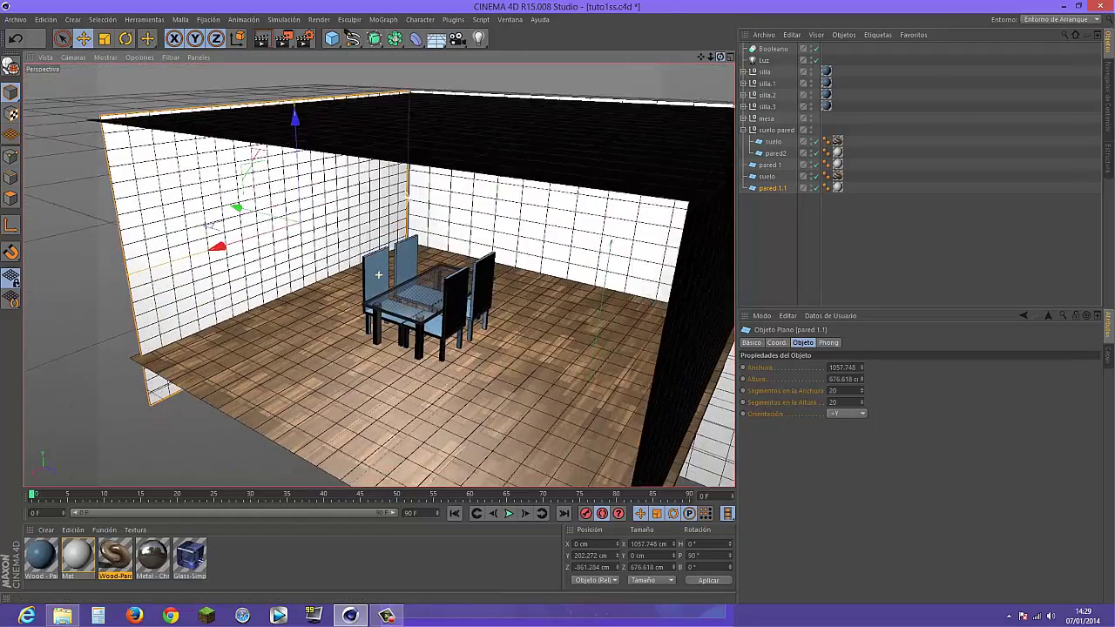
left_click(574, 200)
left_click_drag(778, 154, 773, 224, "ctrl")
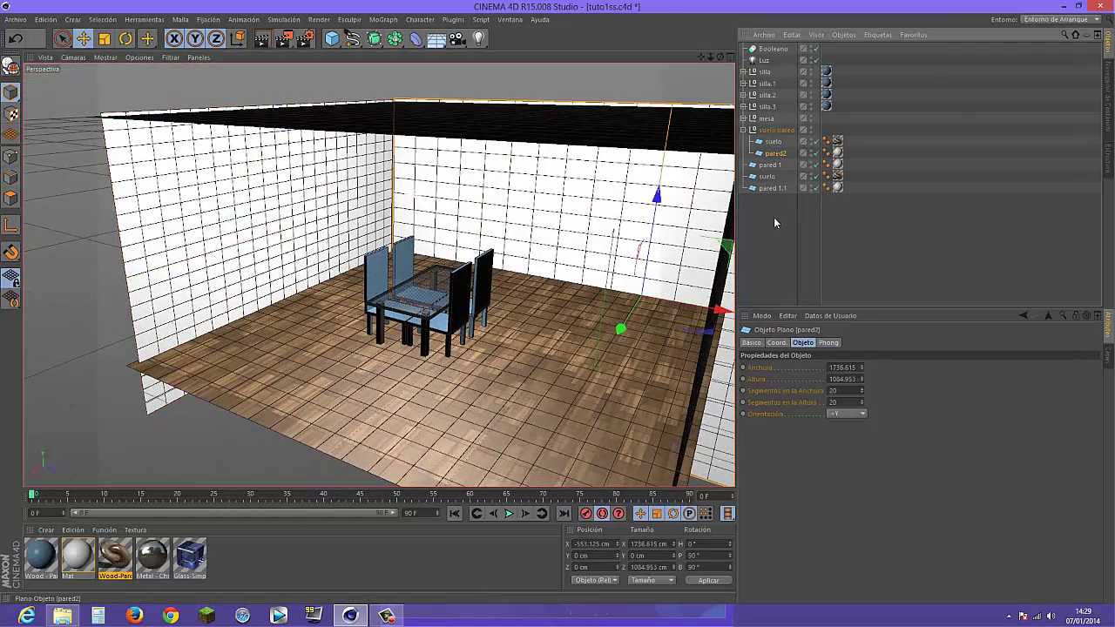
mouse_move(625, 323)
left_mouse_down()
mouse_move(356, 479)
mouse_move(430, 389)
left_mouse_up()
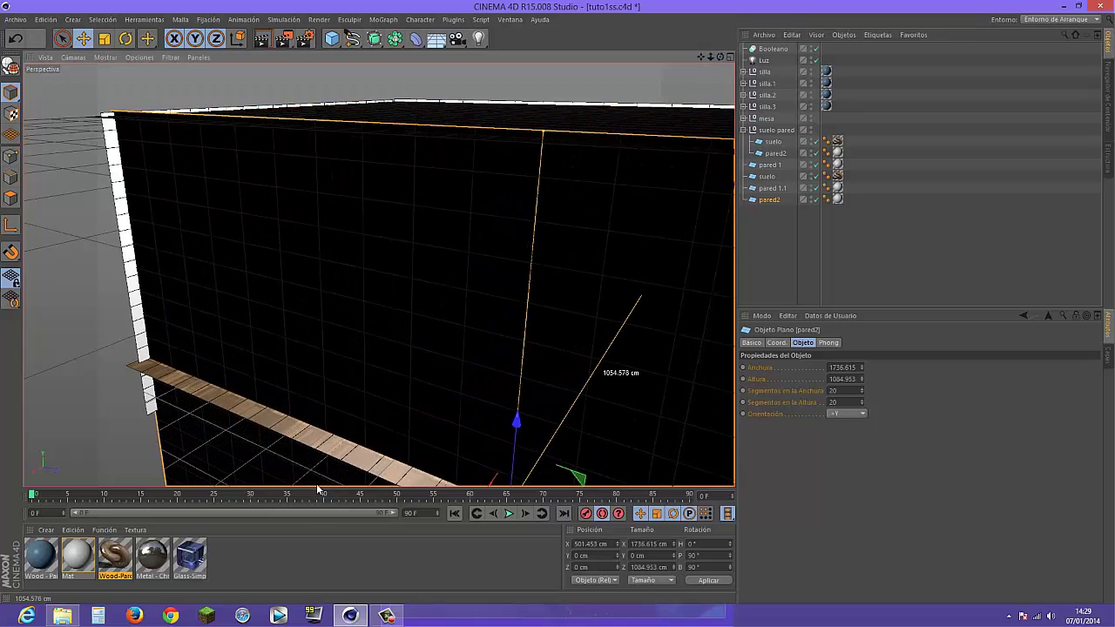
- Zoom and orbit the maximised Perspective view to frame the table and walls
middle_click(430, 388)
middle_click(235, 198)
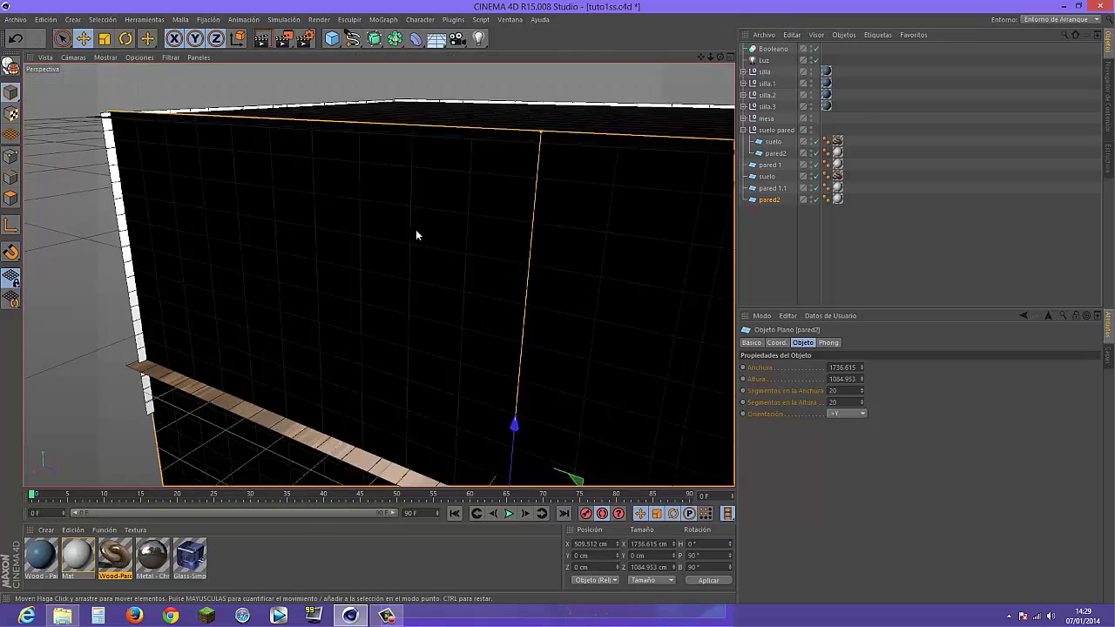
scroll(415, 229, "up", 4)
scroll(418, 231, "up", 2)
left_click_drag(702, 59, 730, 57)
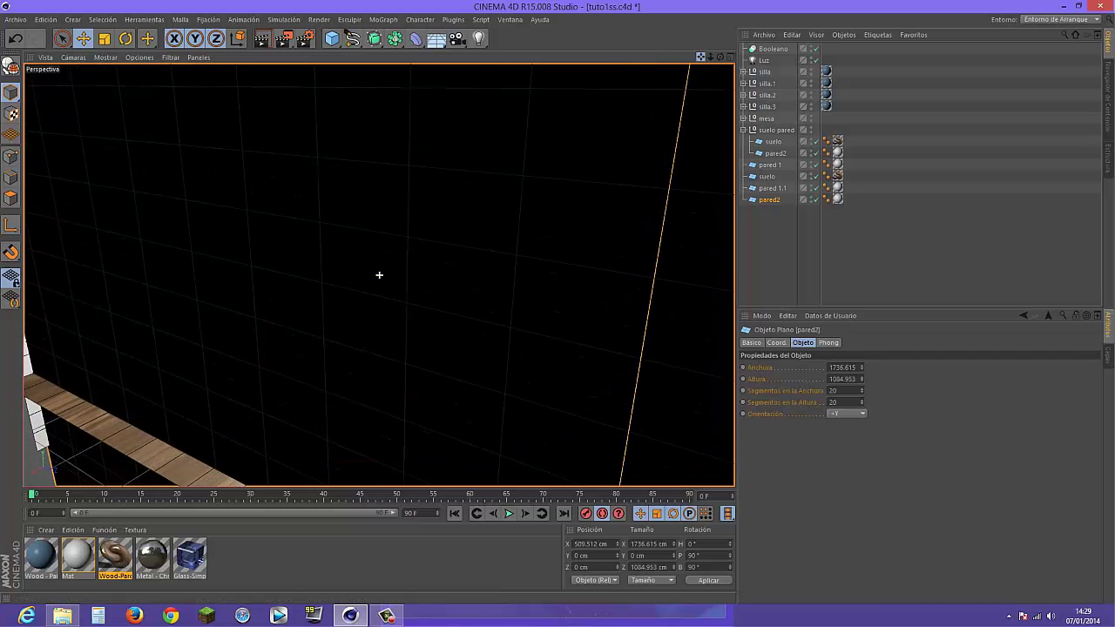
scroll(379, 274, "up", 2)
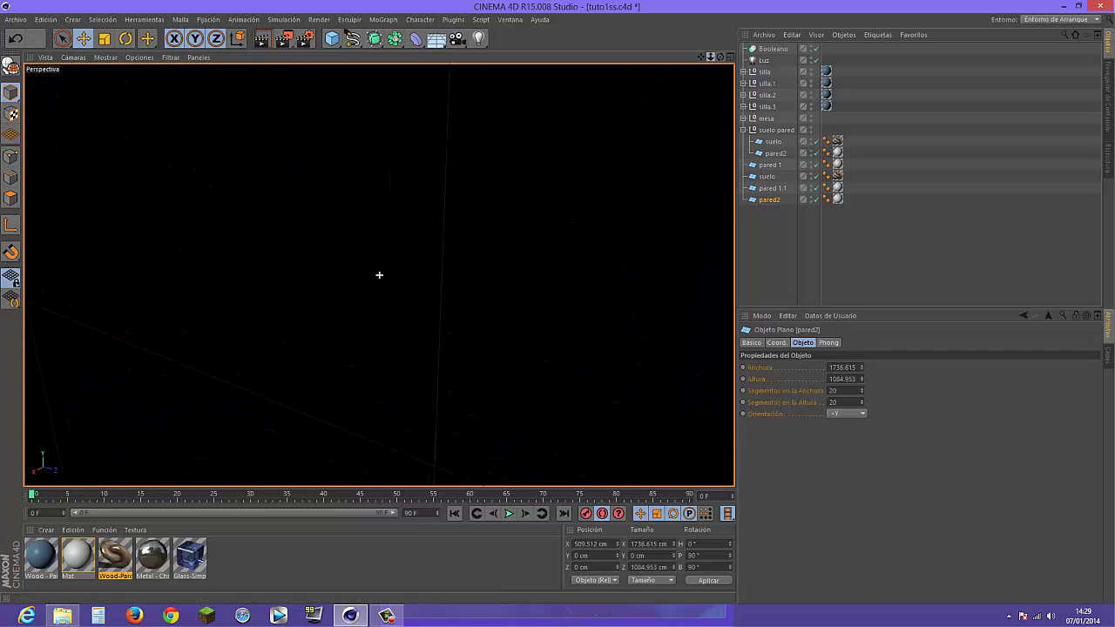
scroll(379, 275, "down", 5)
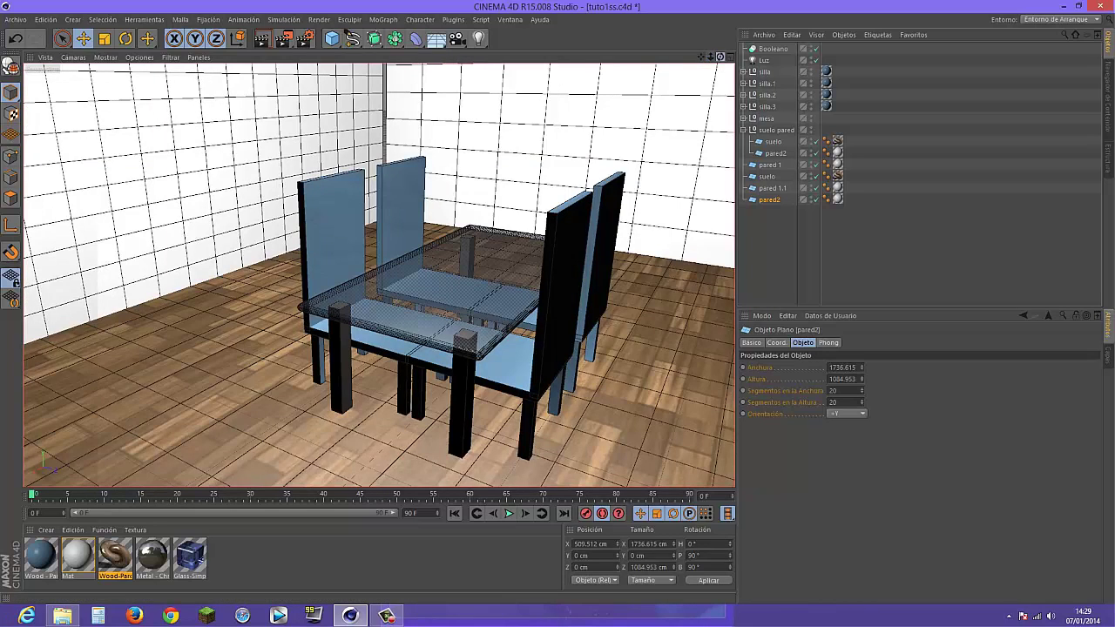
left_click_drag(719, 57, 707, 63)
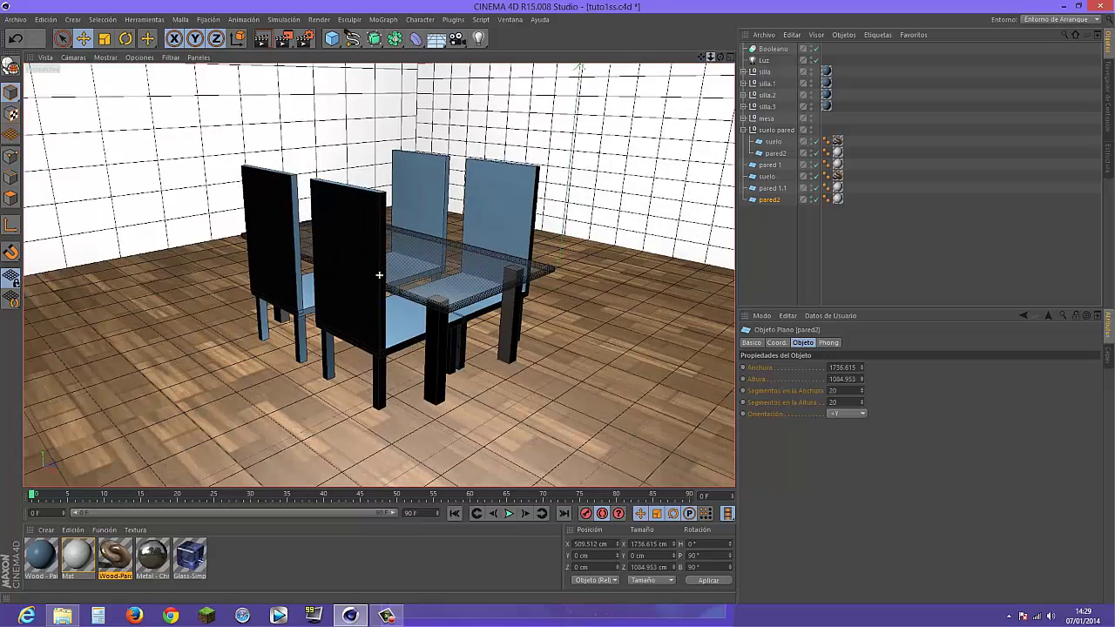
left_click_drag(379, 274, 720, 57)
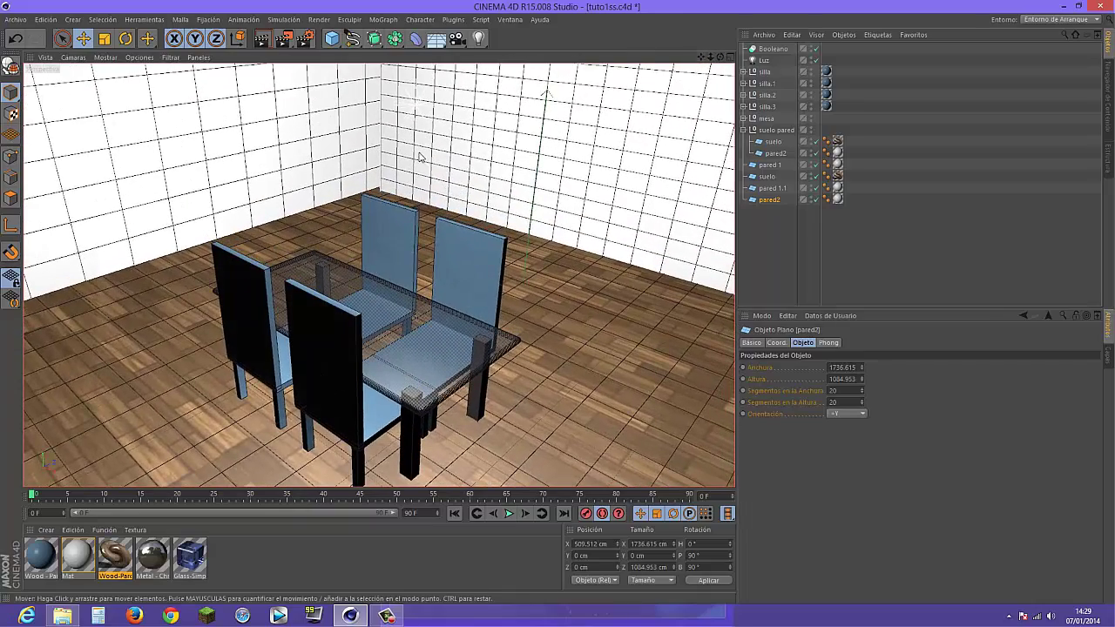
- Nudge wall pared 1 slightly along X and delete the luz light
left_click(420, 156)
left_click_drag(659, 165, 682, 170)
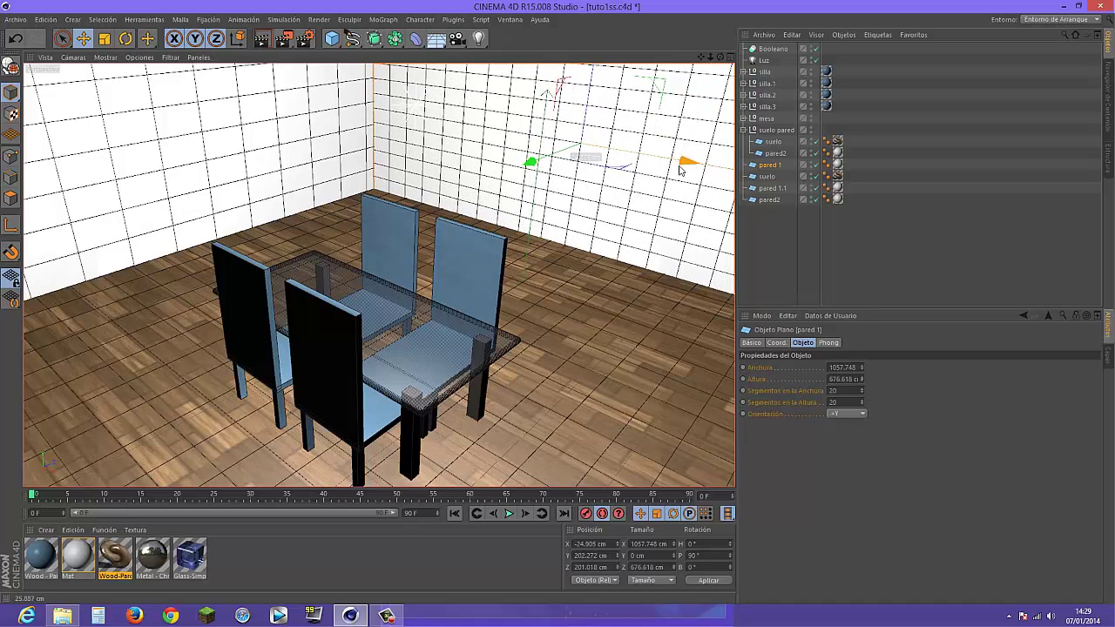
left_click(582, 277)
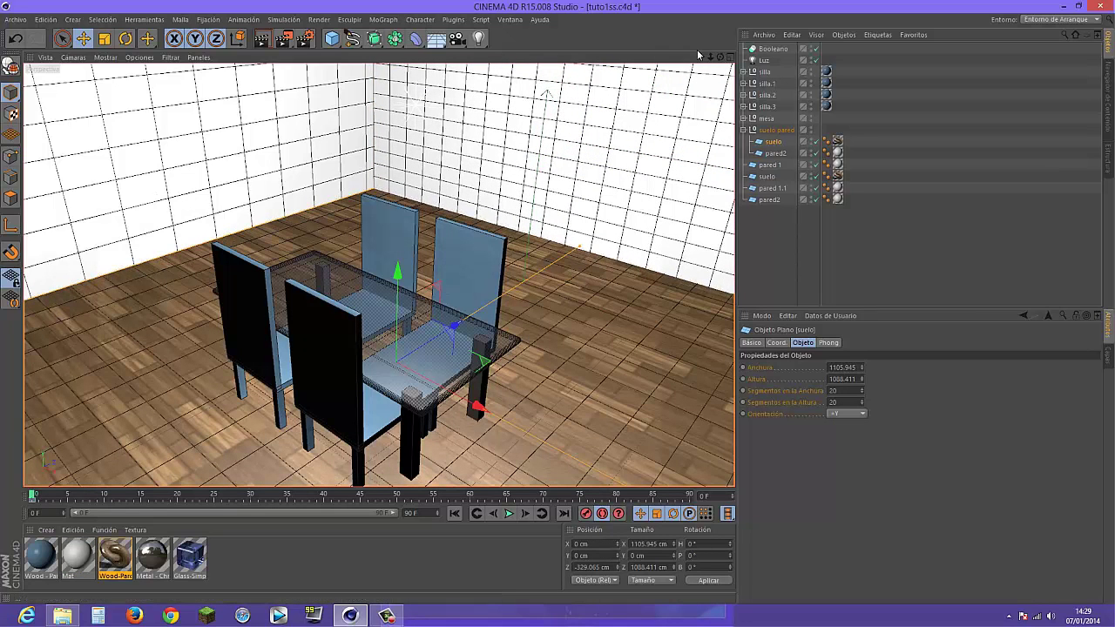
left_click(765, 61)
key("Delete")
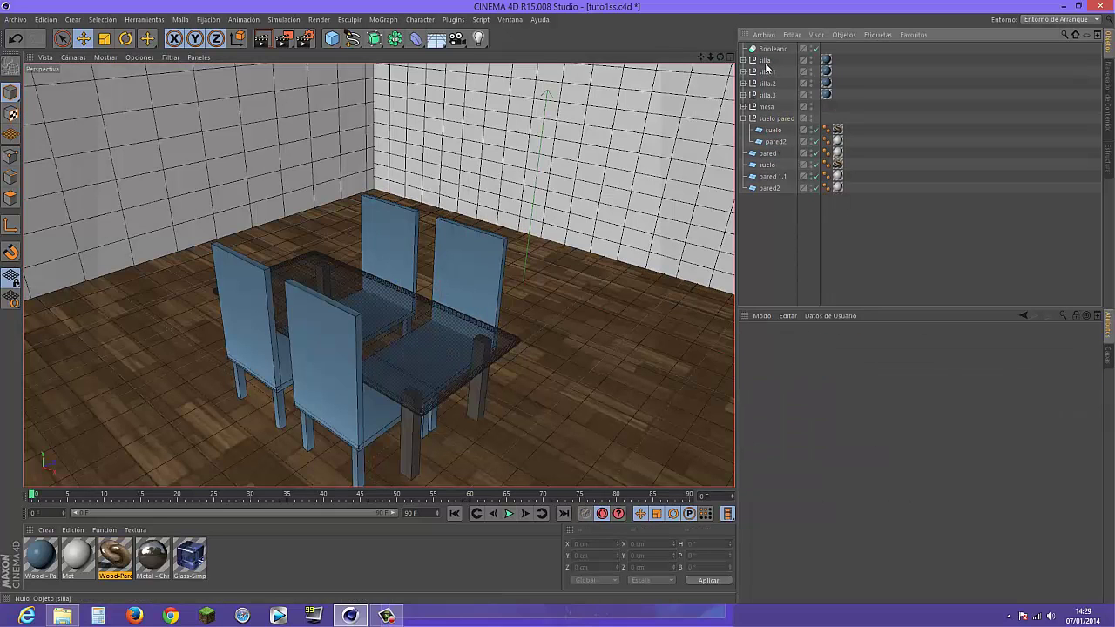
left_click(614, 157)
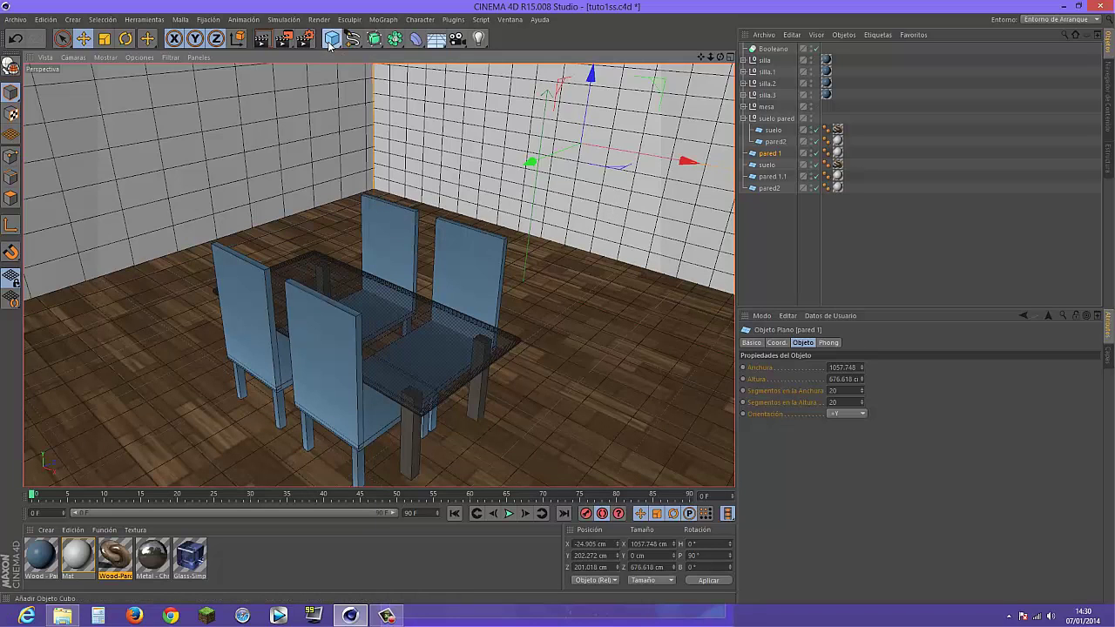
- Add a 161.794 × 298.053 cm cube on the back wall and duplicate it as Cubo.1 at X 129.225 cm
left_click(329, 45)
left_click(447, 60)
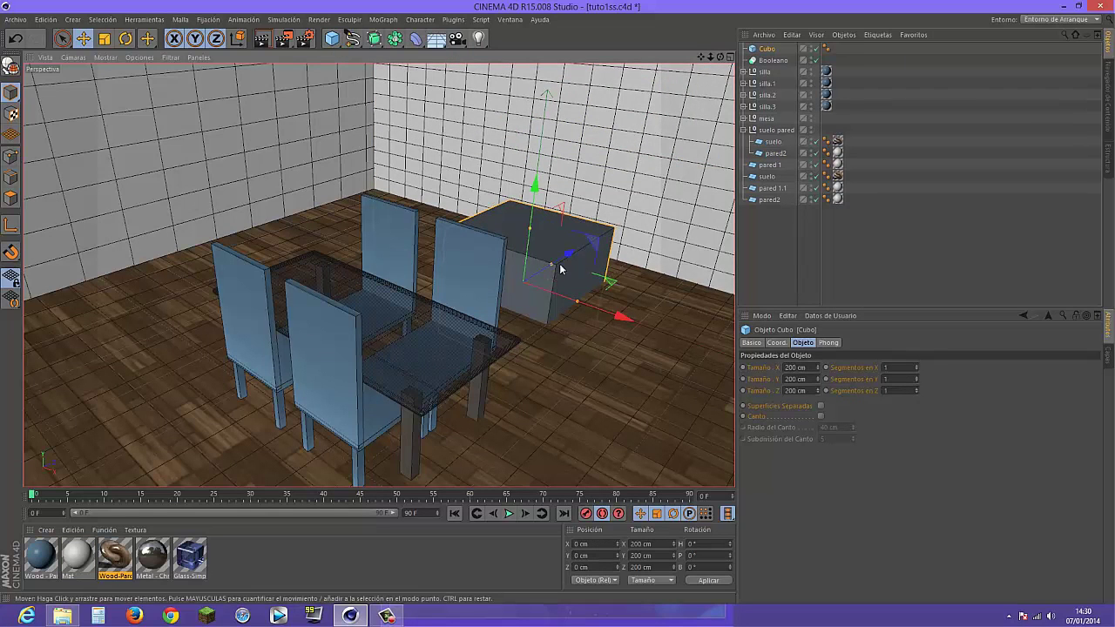
mouse_move(533, 197)
left_mouse_down()
mouse_move(604, 165)
mouse_move(615, 79)
left_mouse_up()
left_click_drag(665, 155, 708, 162)
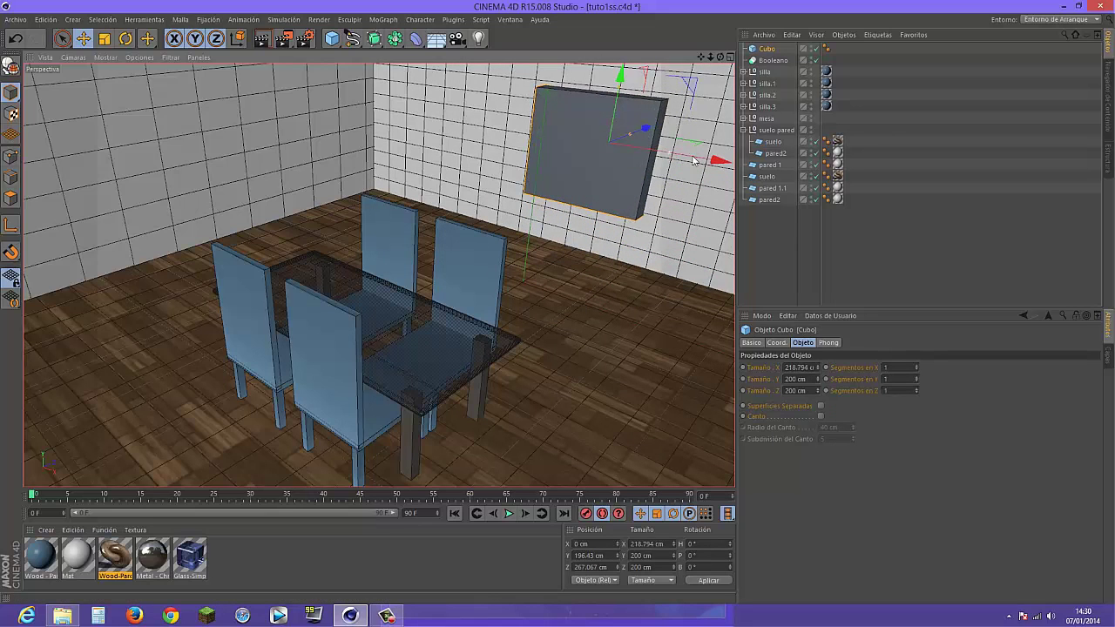
left_click_drag(622, 91, 621, 68)
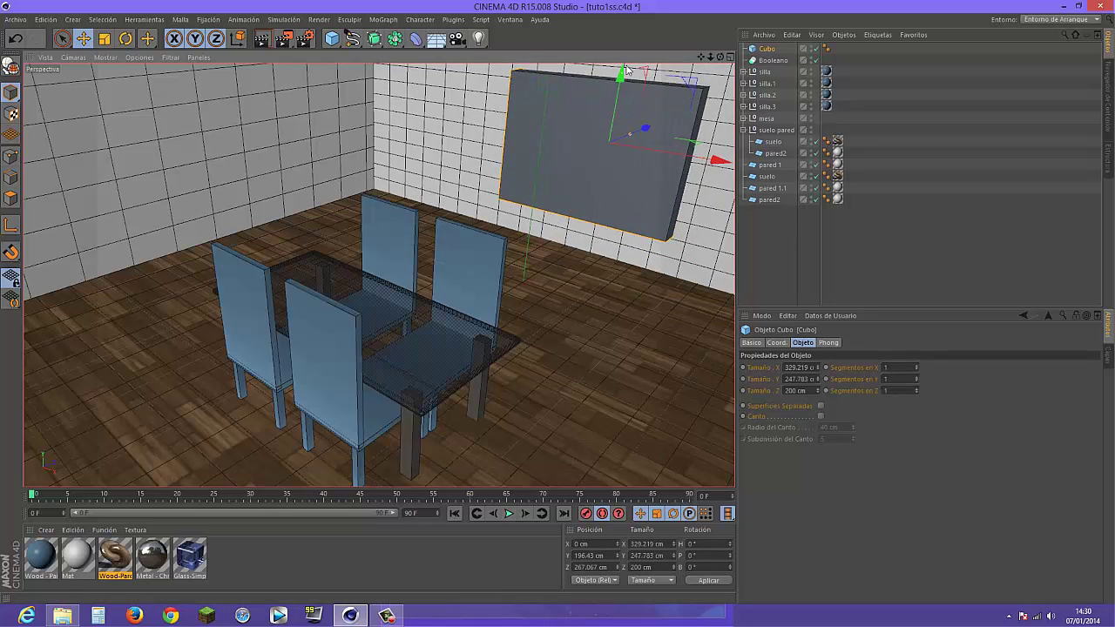
mouse_move(704, 162)
left_mouse_down()
mouse_move(537, 155)
mouse_move(536, 139)
left_mouse_up()
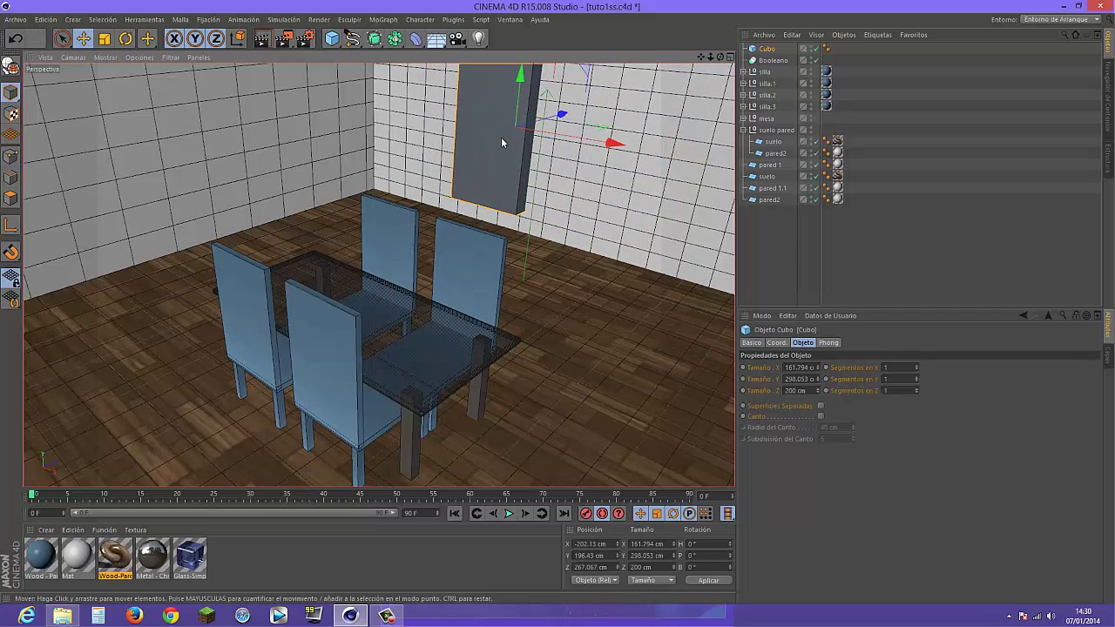
left_click_drag(771, 51, 773, 61, "ctrl")
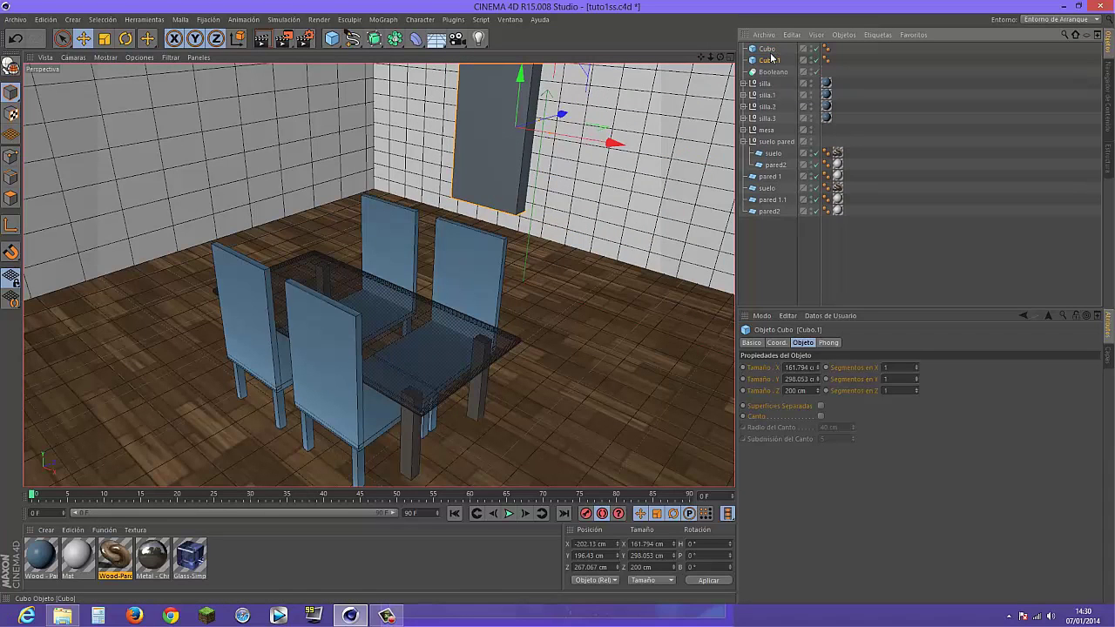
left_click_drag(612, 152, 612, 152)
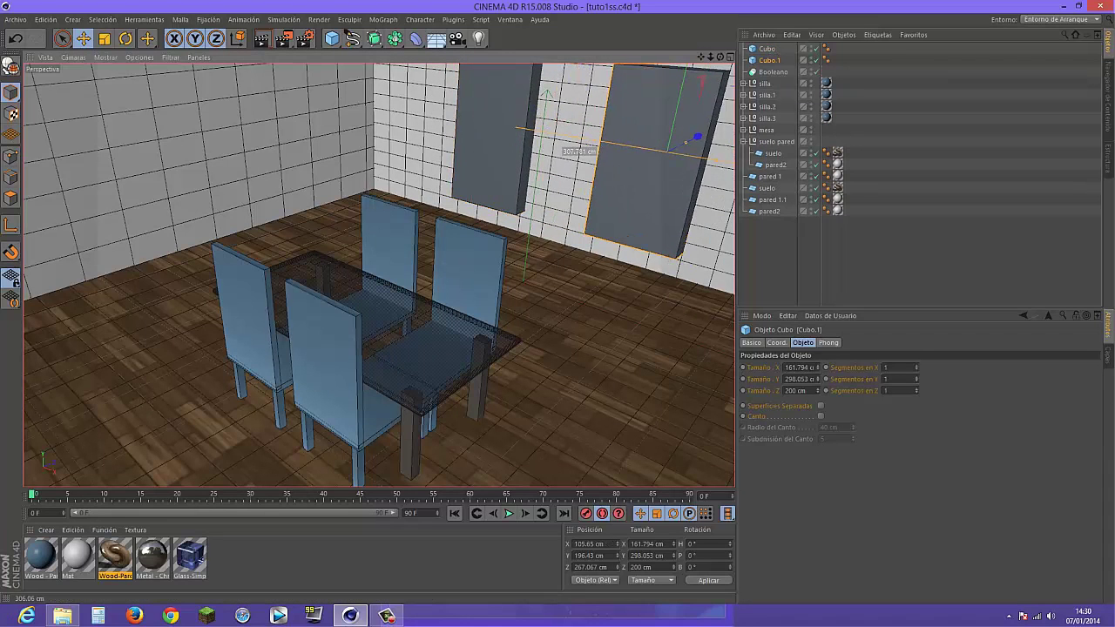
- Nest wall pared 1 plus Cubo and Cubo.1 under Booleano in the Object Manager
left_click(771, 71)
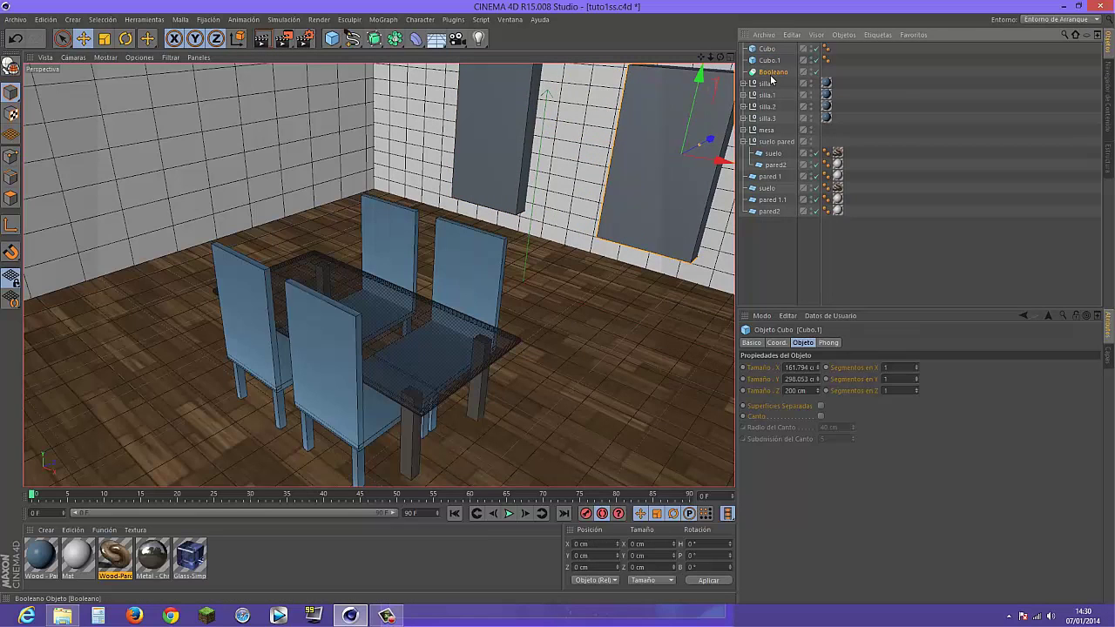
left_click(767, 178)
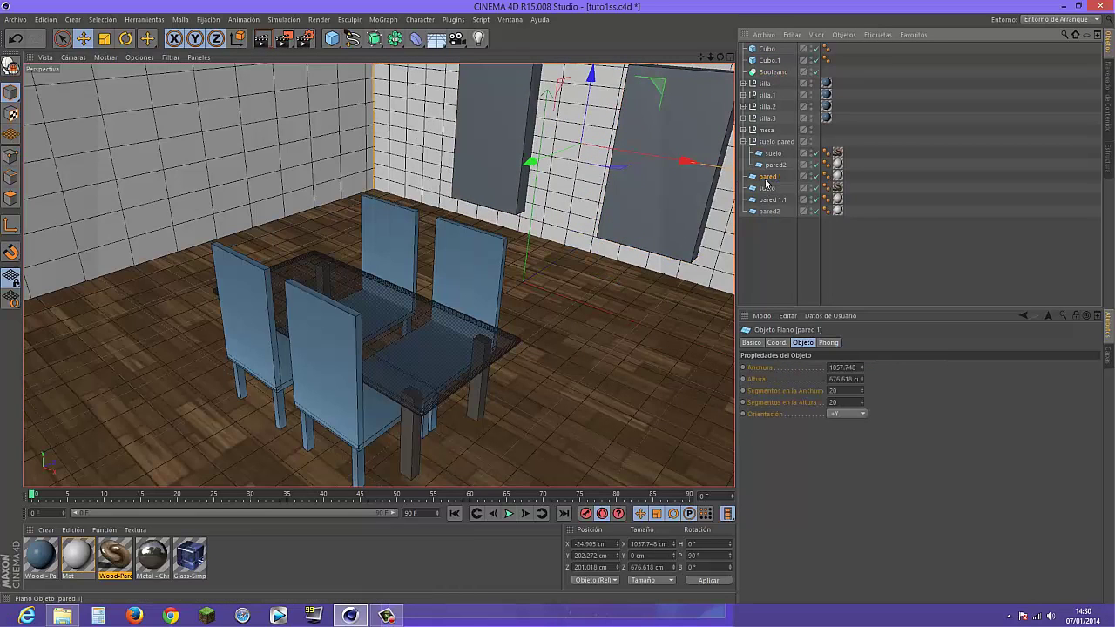
left_click_drag(769, 182, 775, 128)
left_click_drag(778, 77, 777, 76)
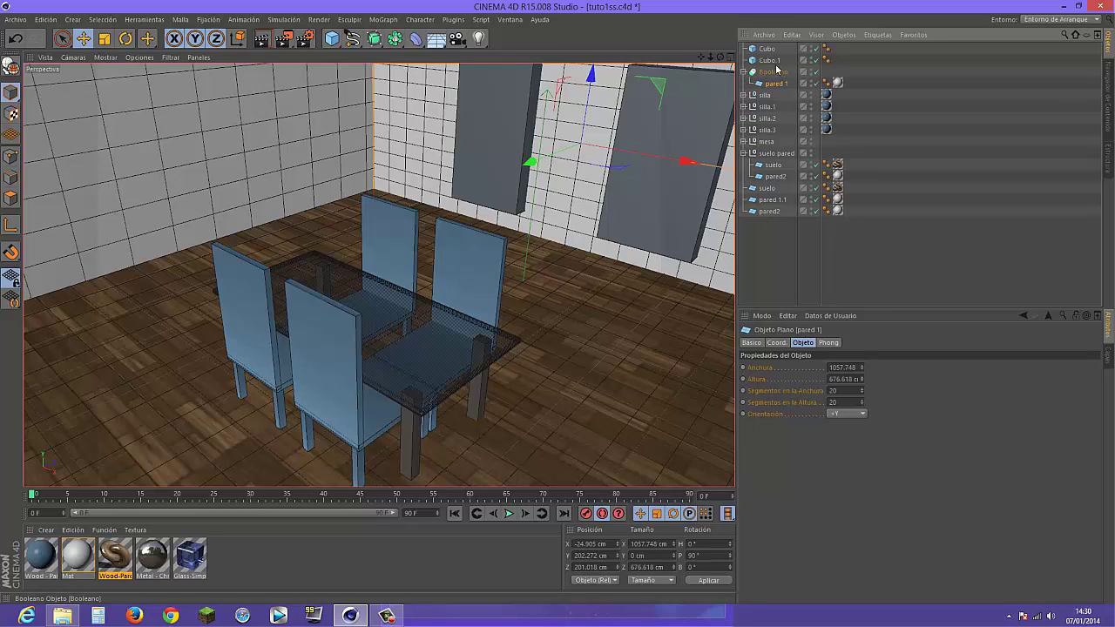
left_click(771, 52, "shift")
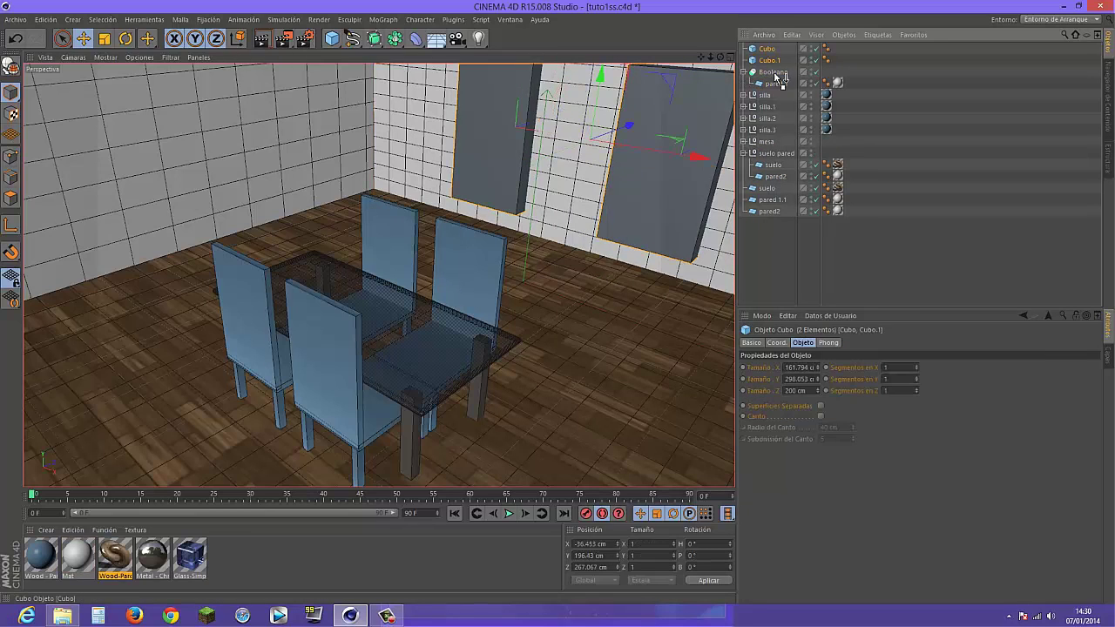
left_click_drag(778, 78, 775, 58)
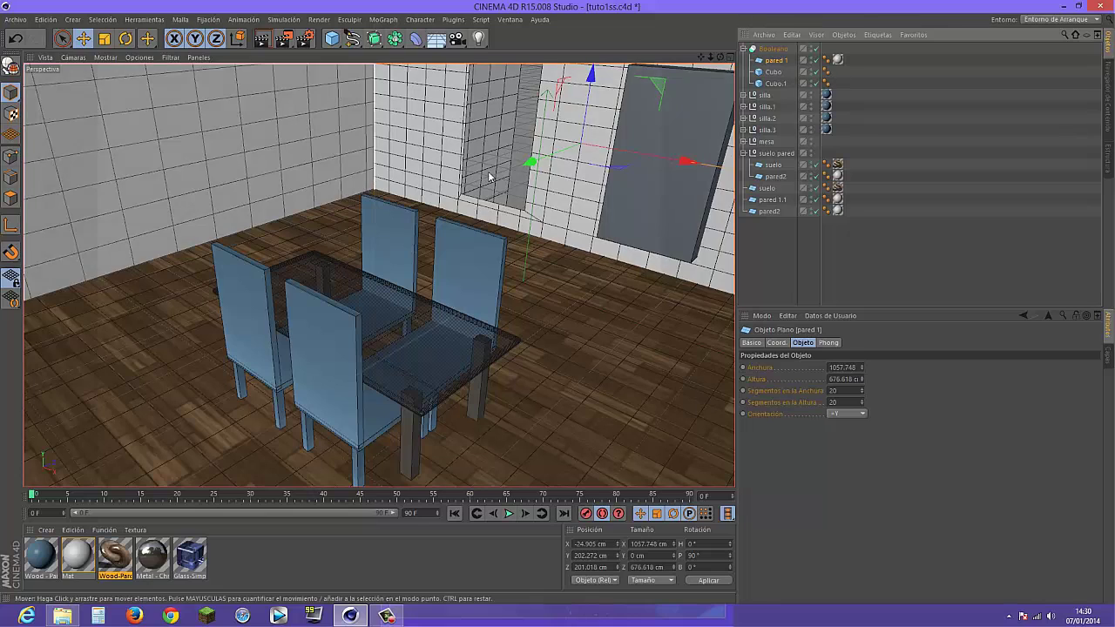
left_click(779, 87)
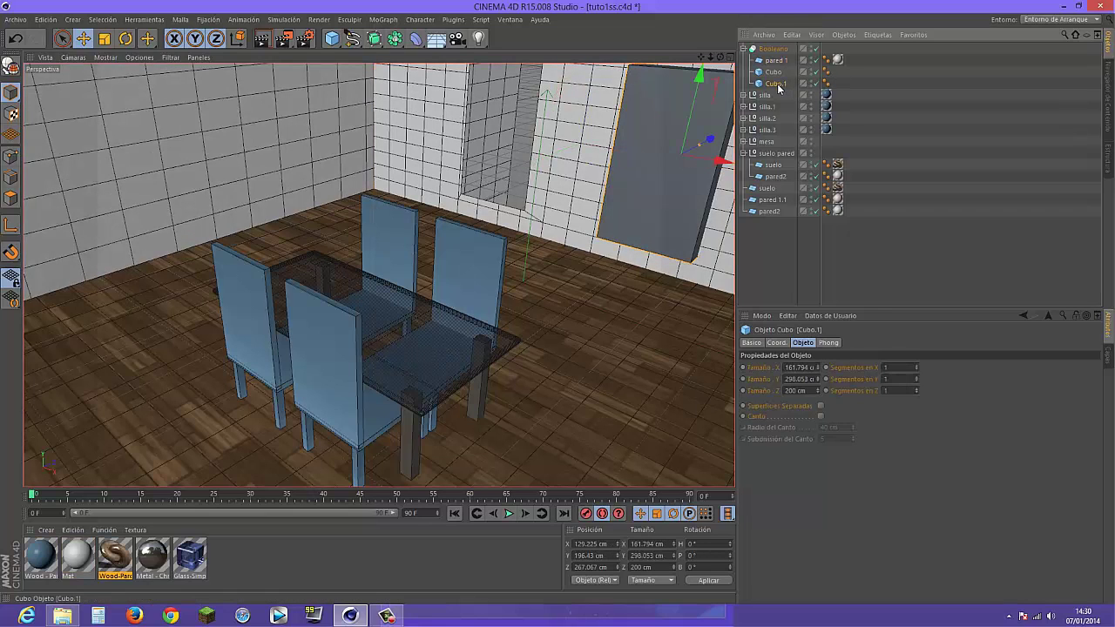
- Delete Cubo.1 and shift the remaining Cubo right to X -79.135 cm
key("Delete")
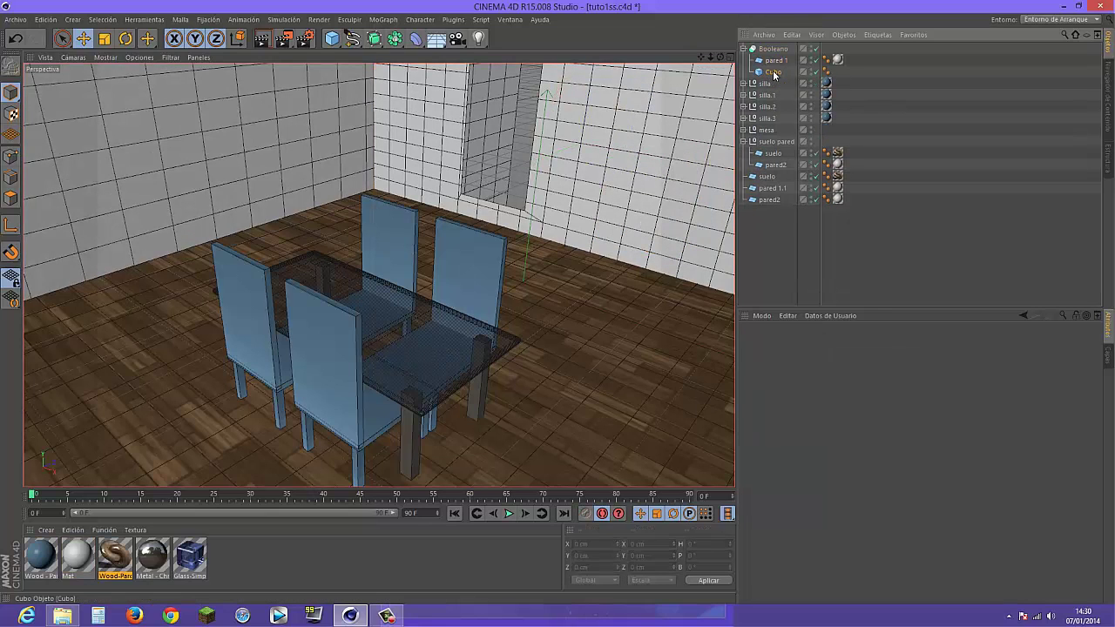
left_click(774, 72)
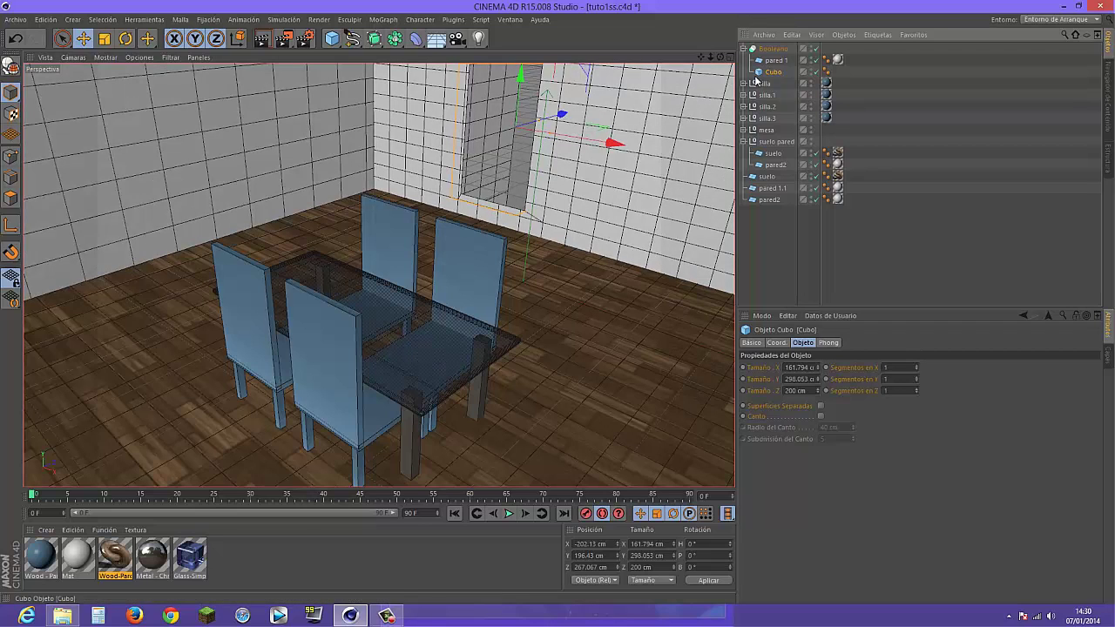
left_click_drag(756, 75, 774, 85, "ctrl")
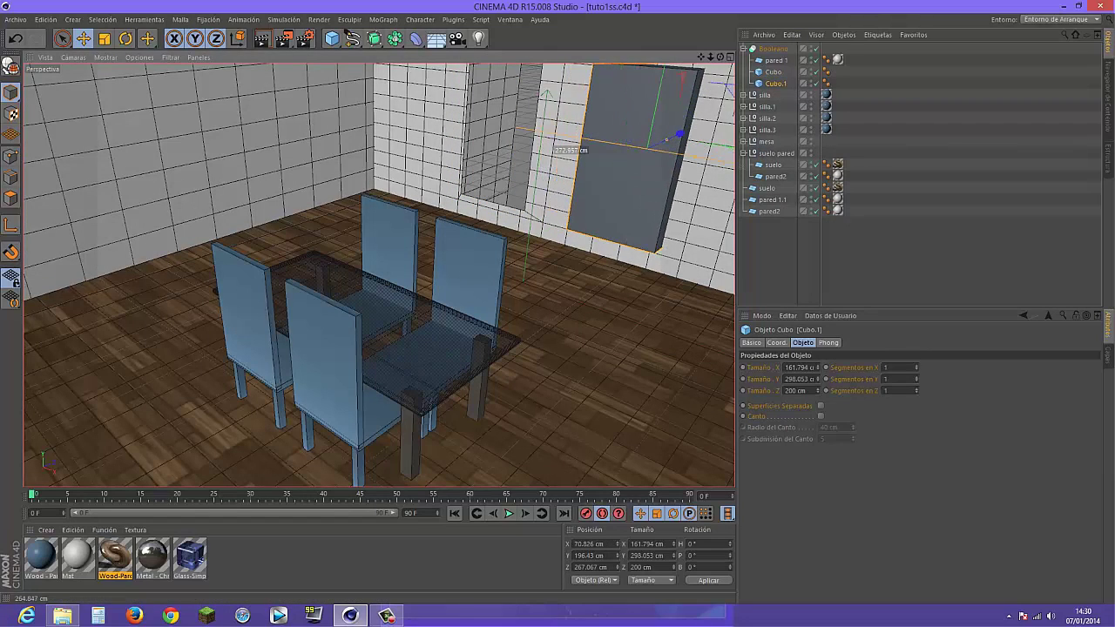
left_click_drag(612, 143, 680, 102)
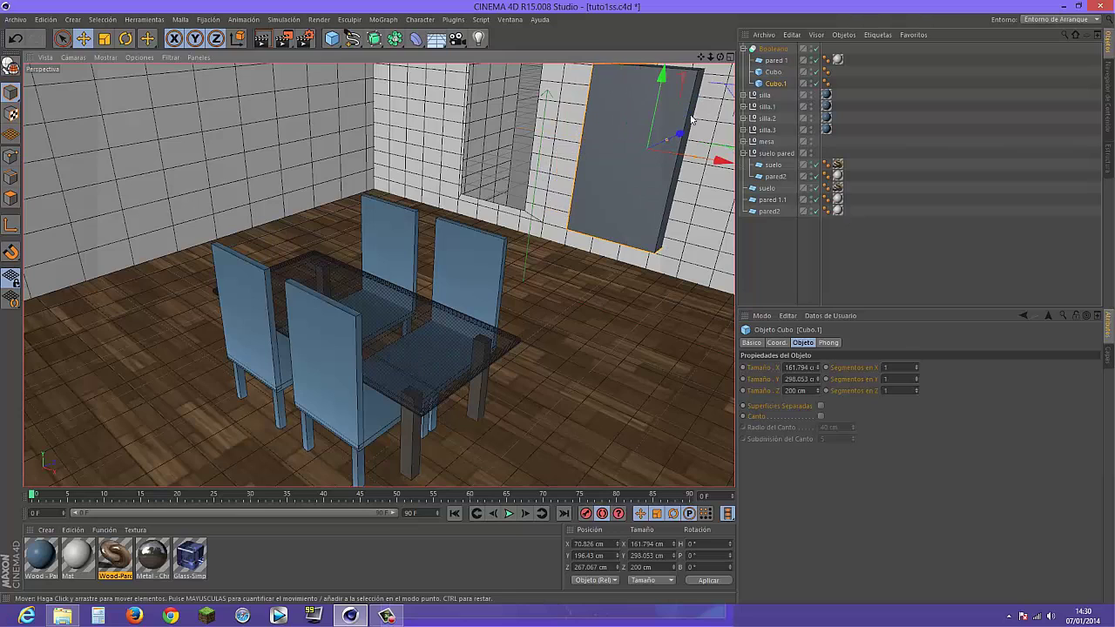
left_click(772, 60)
left_click(773, 83)
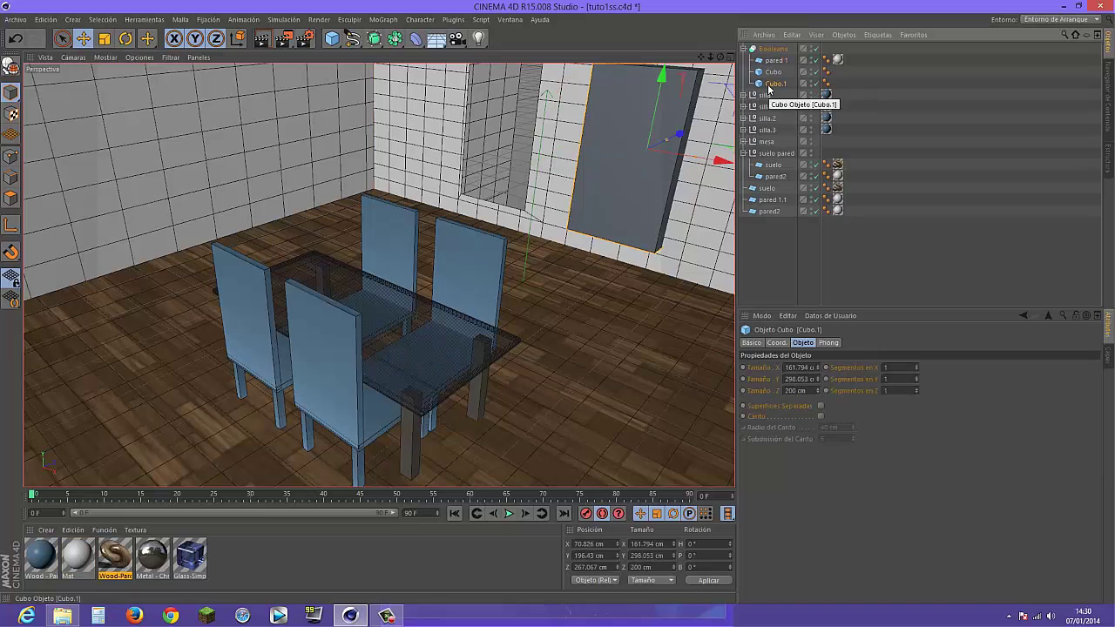
key("Delete")
left_click(770, 71)
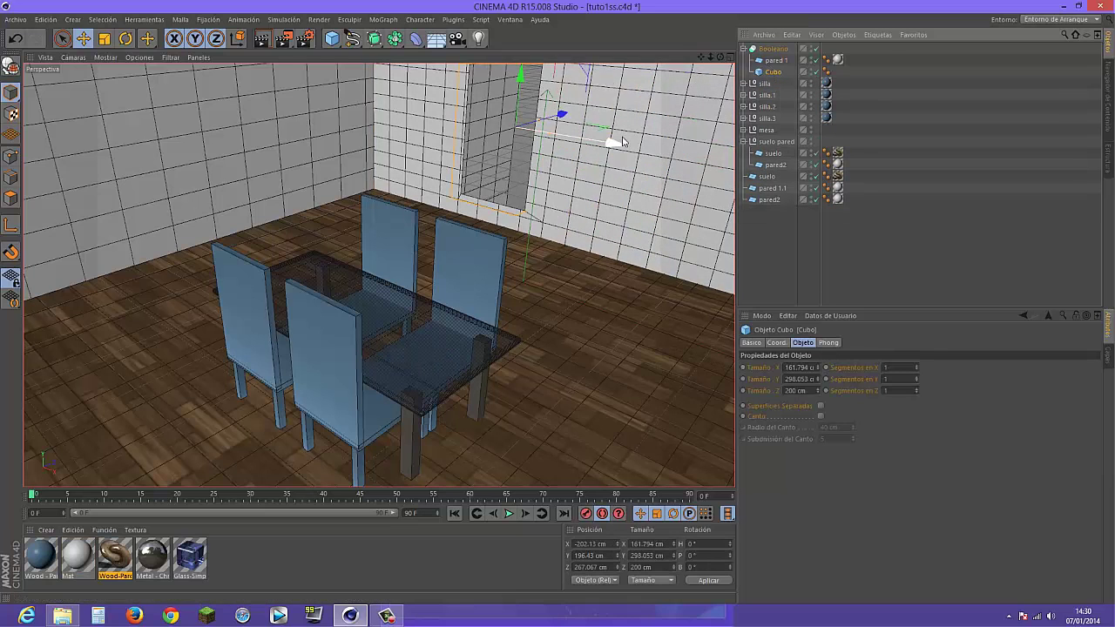
left_click_drag(613, 142, 676, 158)
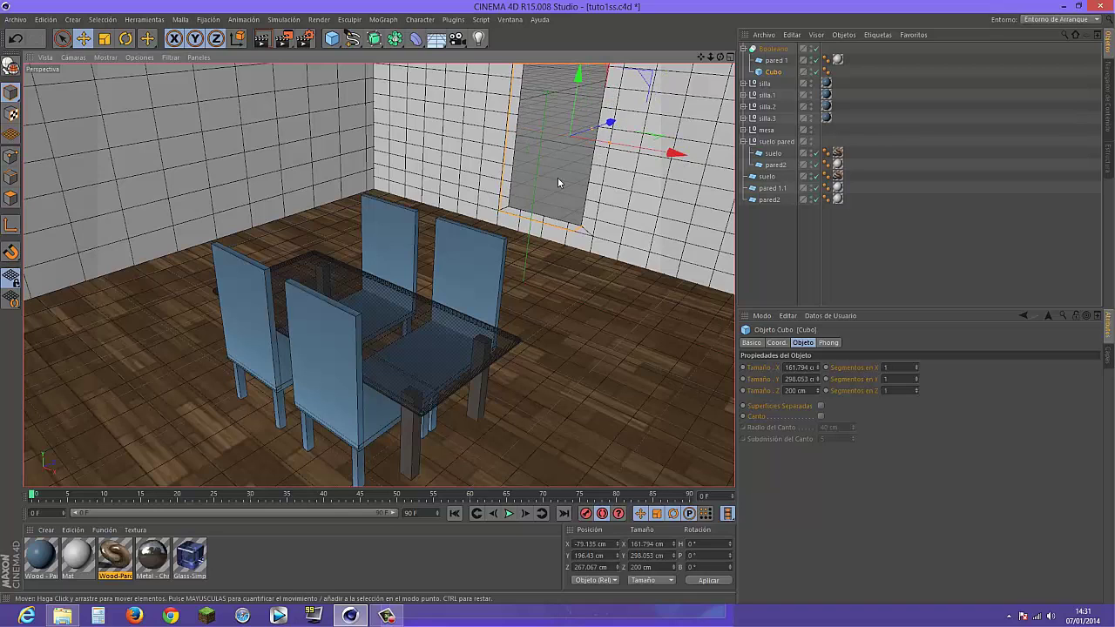
- Render a preview, then add a Cielo Físico sky moved to Z -496.71 cm
left_click(278, 46)
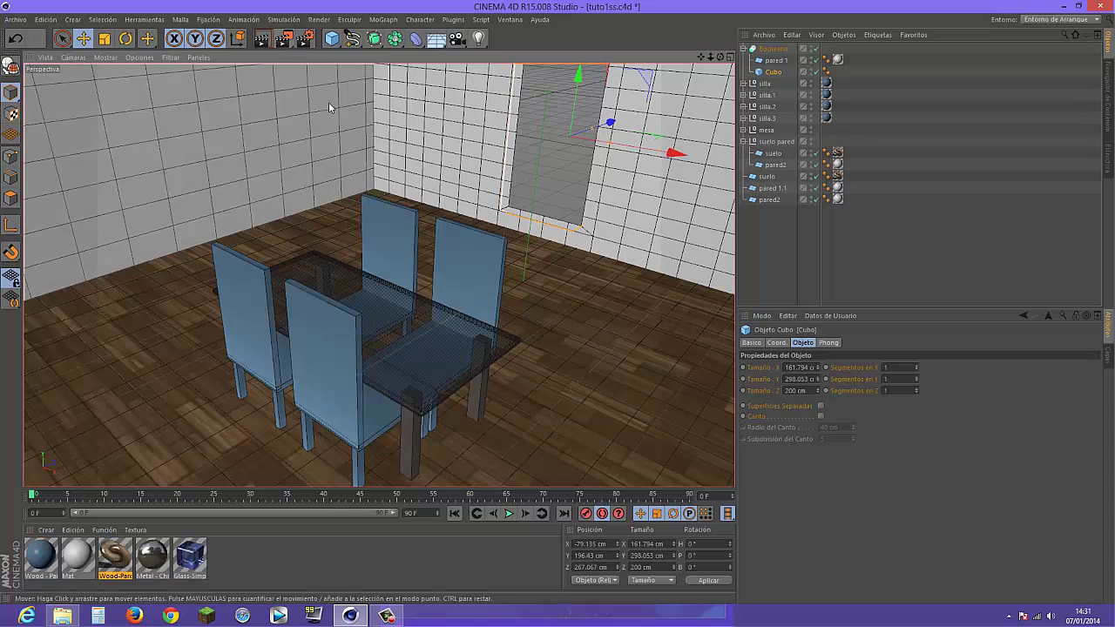
left_click(433, 46)
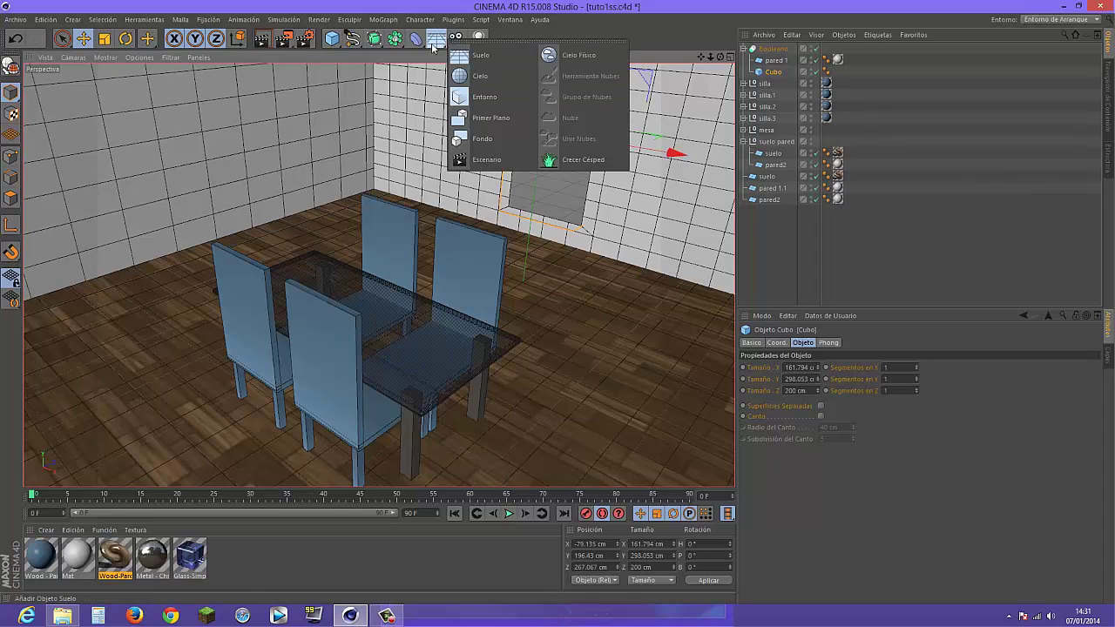
left_click(575, 55)
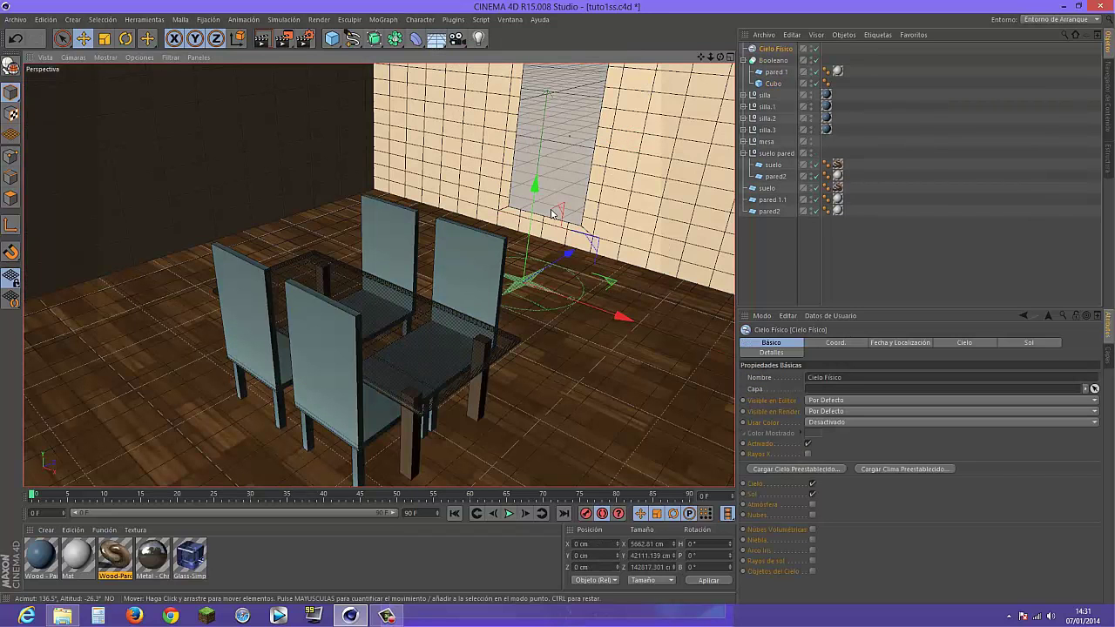
left_click_drag(566, 251, 330, 351)
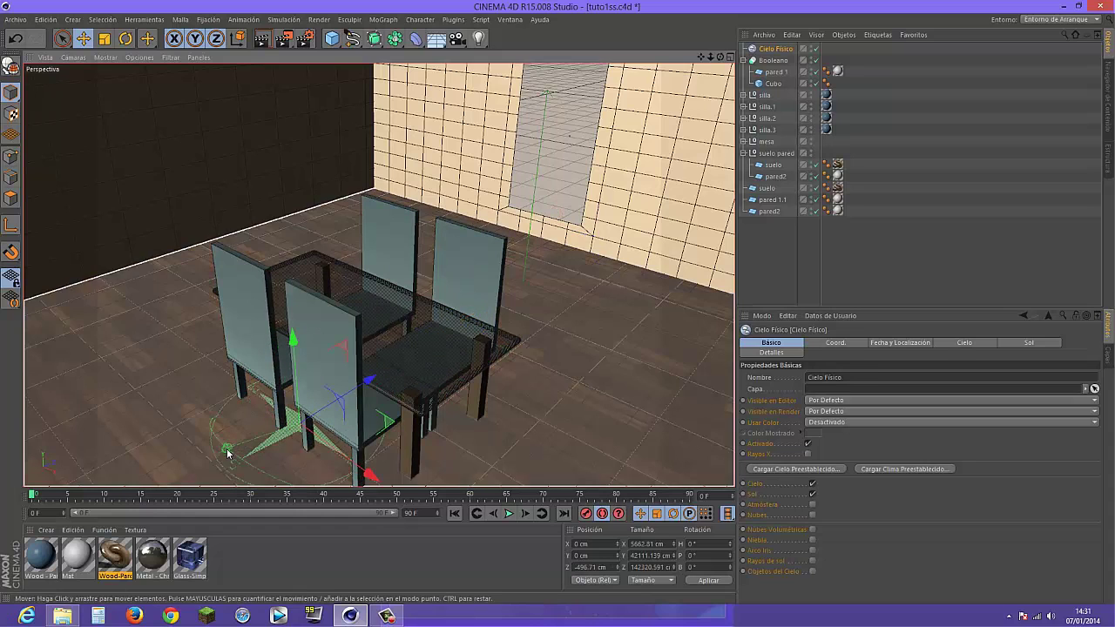
left_click(226, 453)
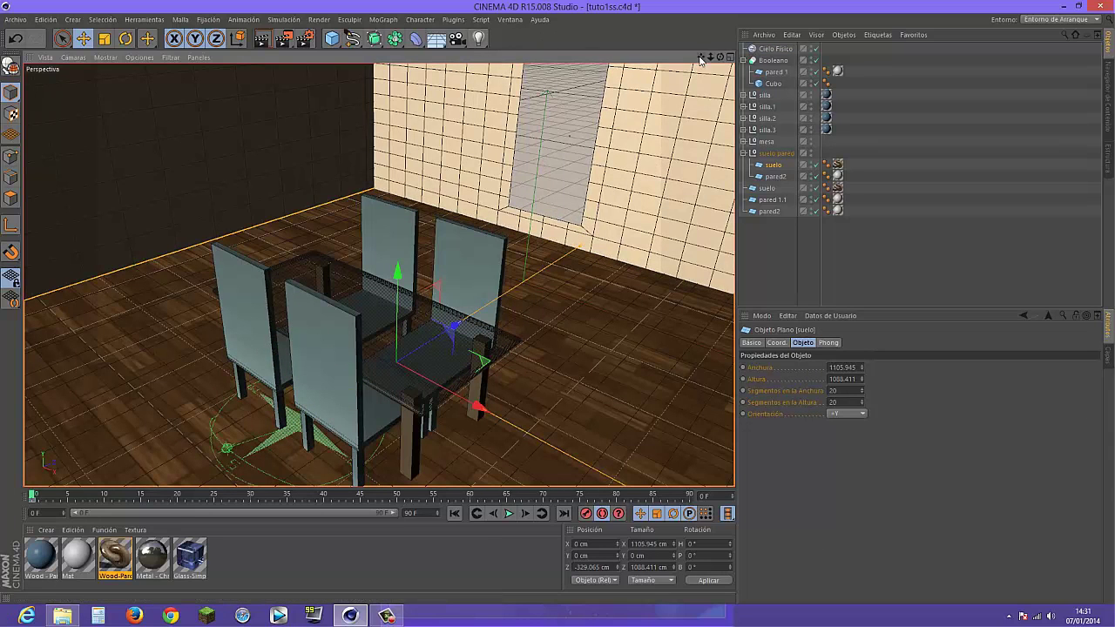
- Zoom far out to a near-horizontal Perspective view of the room and select Cielo Físico
middle_click(613, 75)
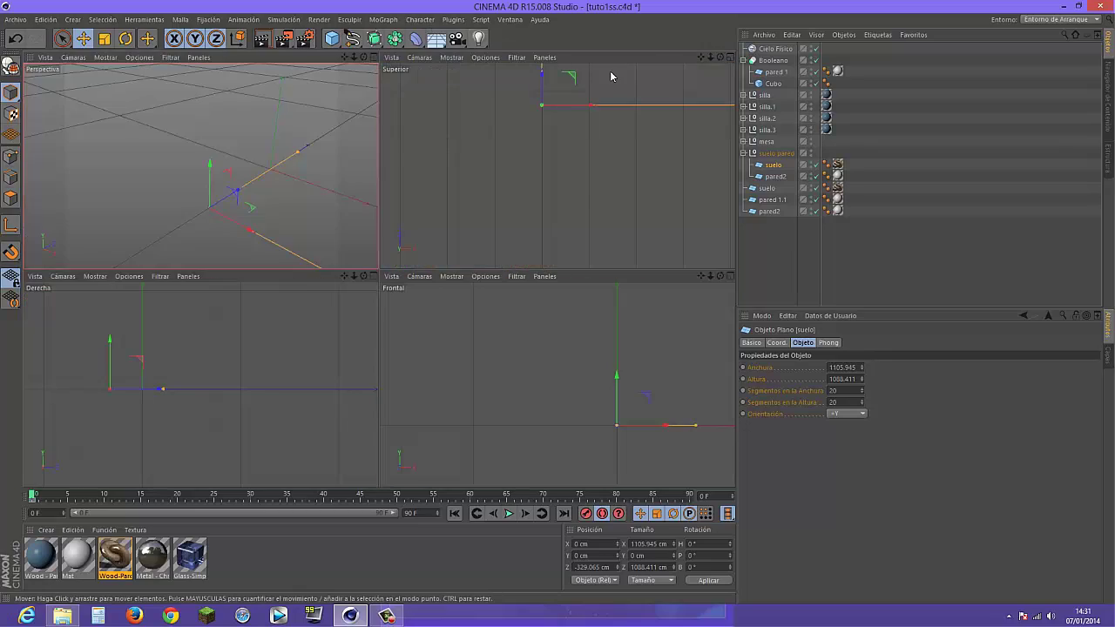
middle_click(312, 157)
scroll(312, 157, "down", 3)
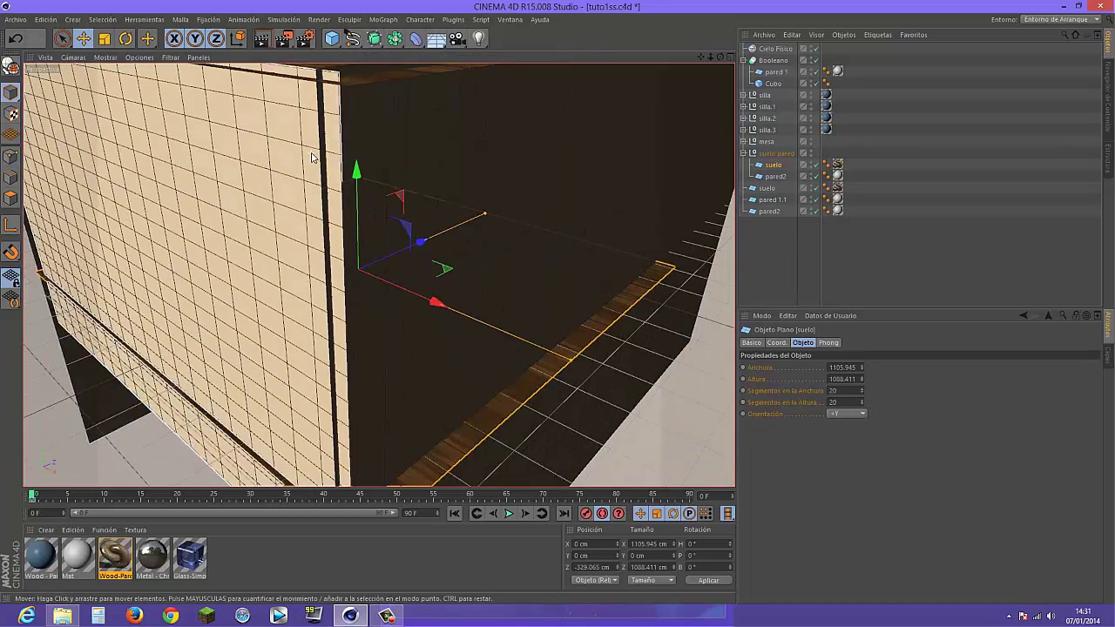
scroll(312, 156, "down", 3)
scroll(311, 156, "down", 3)
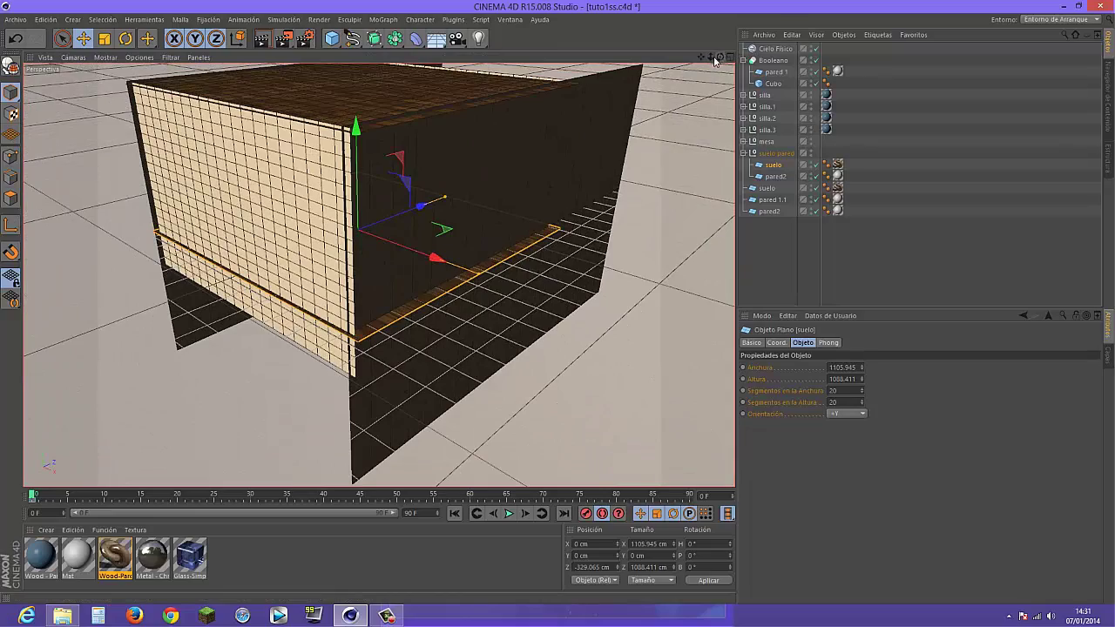
left_click_drag(713, 58, 726, 61)
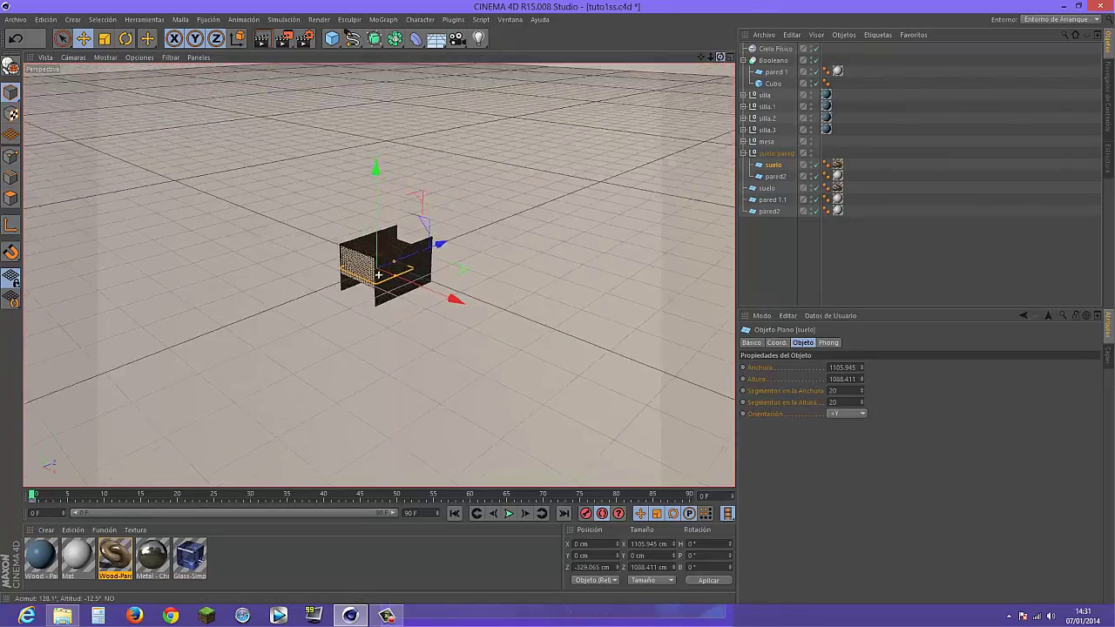
left_click_drag(378, 275, 378, 275, "alt")
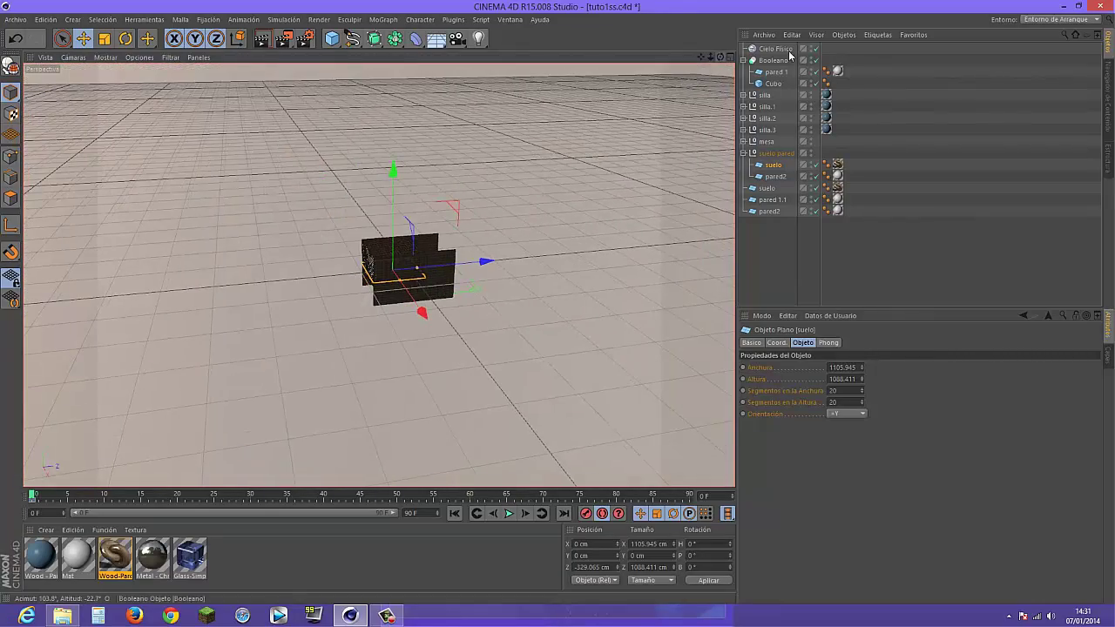
left_click(777, 49)
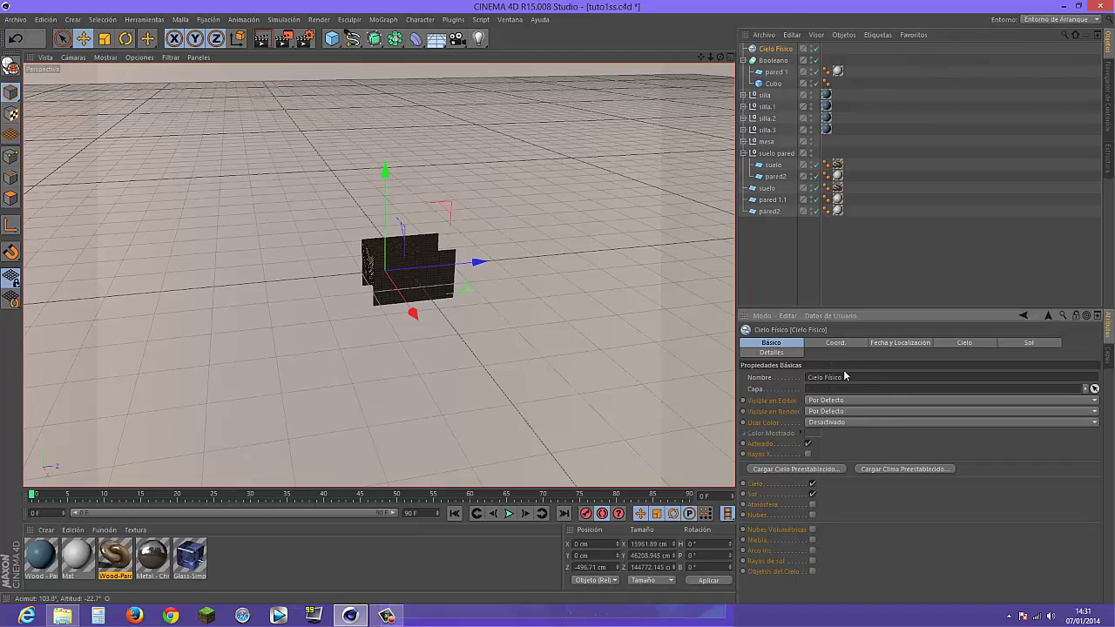
- Browse the physical sky's Coord., Cielo and Sol settings and preview the sun's pale orange colour
left_click(838, 344)
left_click(939, 344)
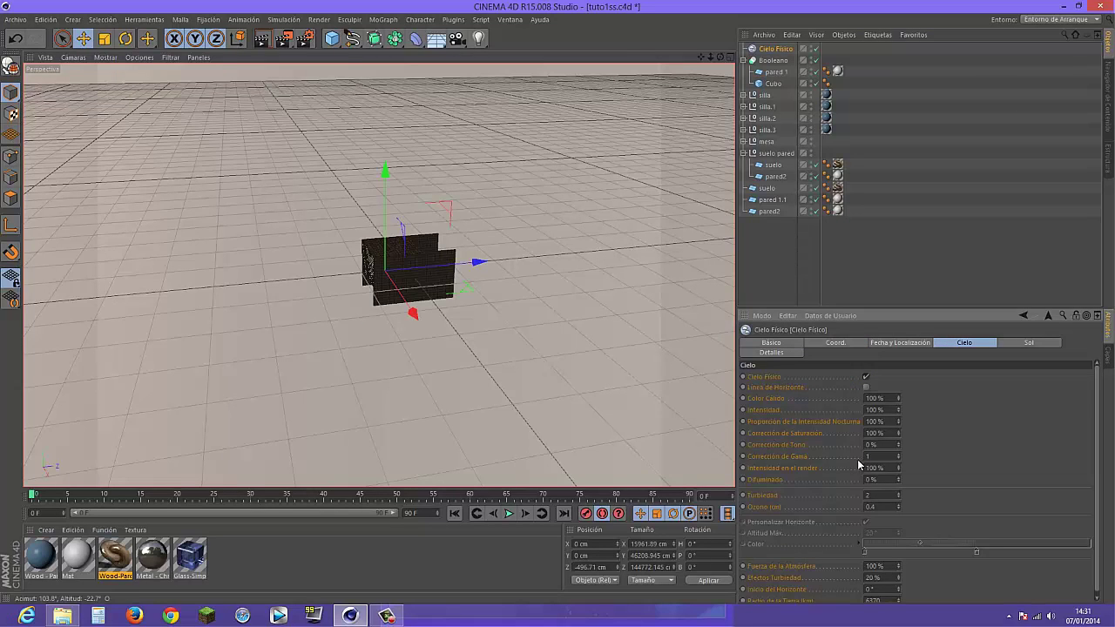
left_click(1026, 343)
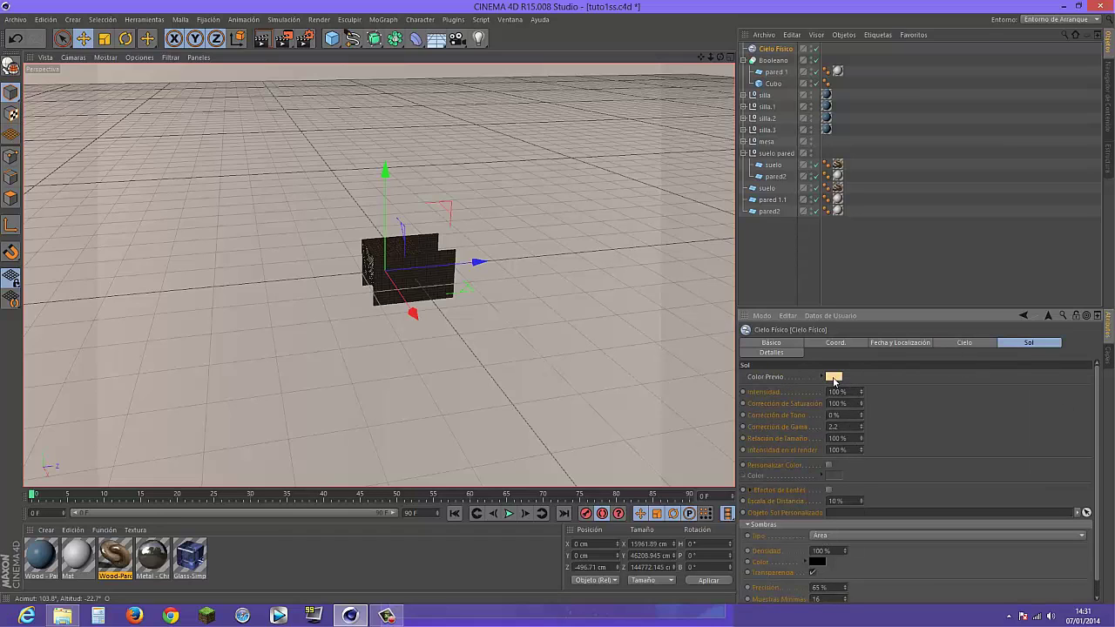
left_click(833, 377)
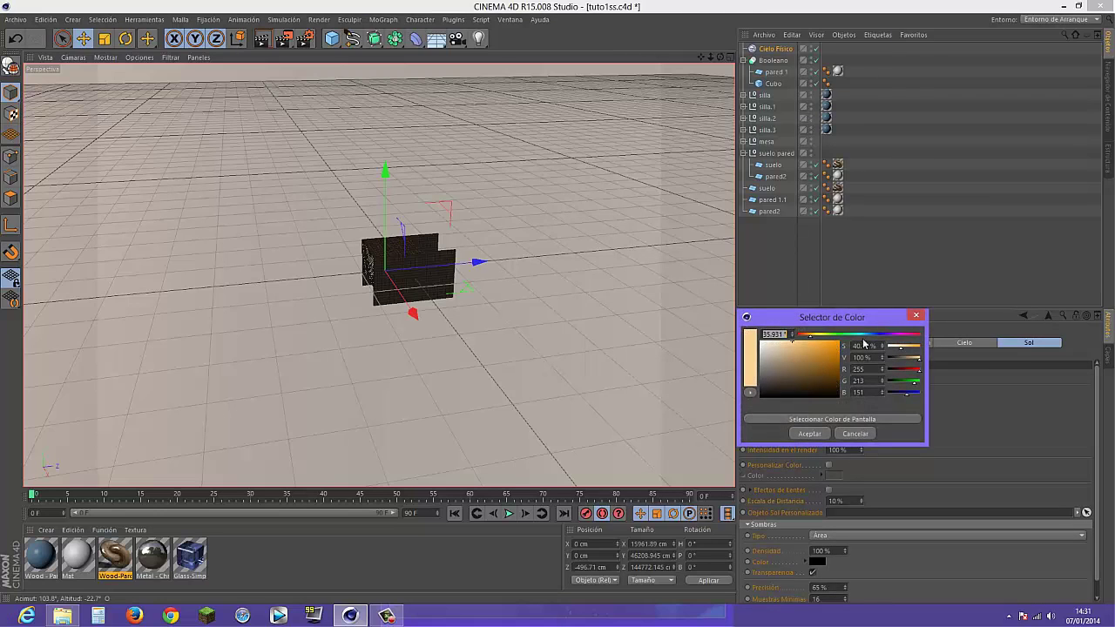
left_click(915, 316)
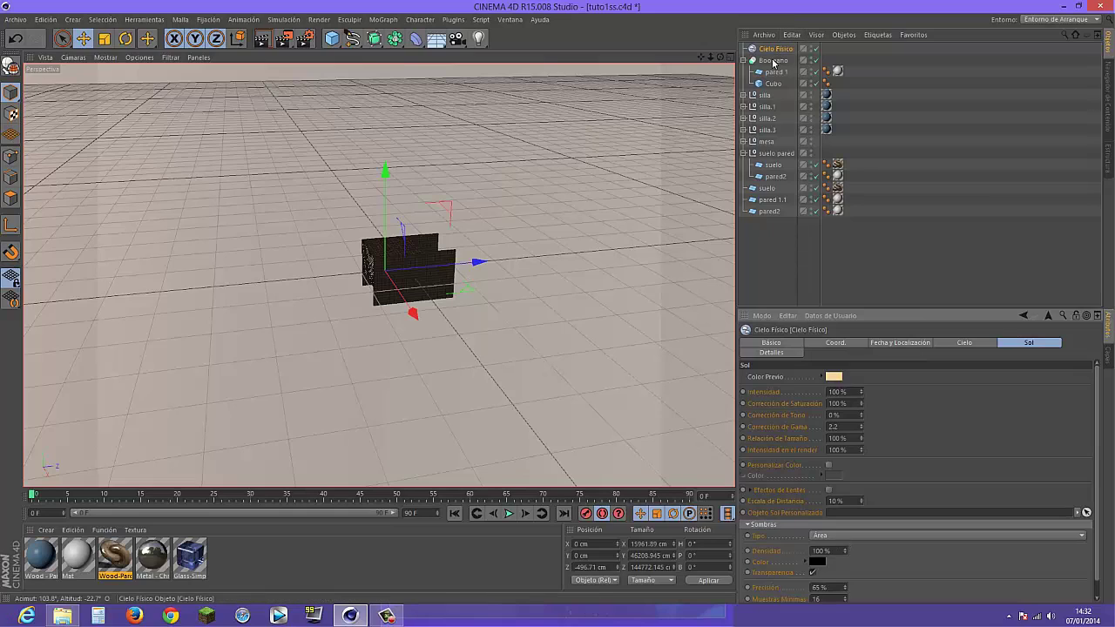
- Frame the table and chairs from the room's corner and add a Cámara camera at that view
scroll(356, 292, "up", 2)
scroll(357, 292, "up", 2)
scroll(356, 291, "up", 2)
scroll(356, 291, "up", 2)
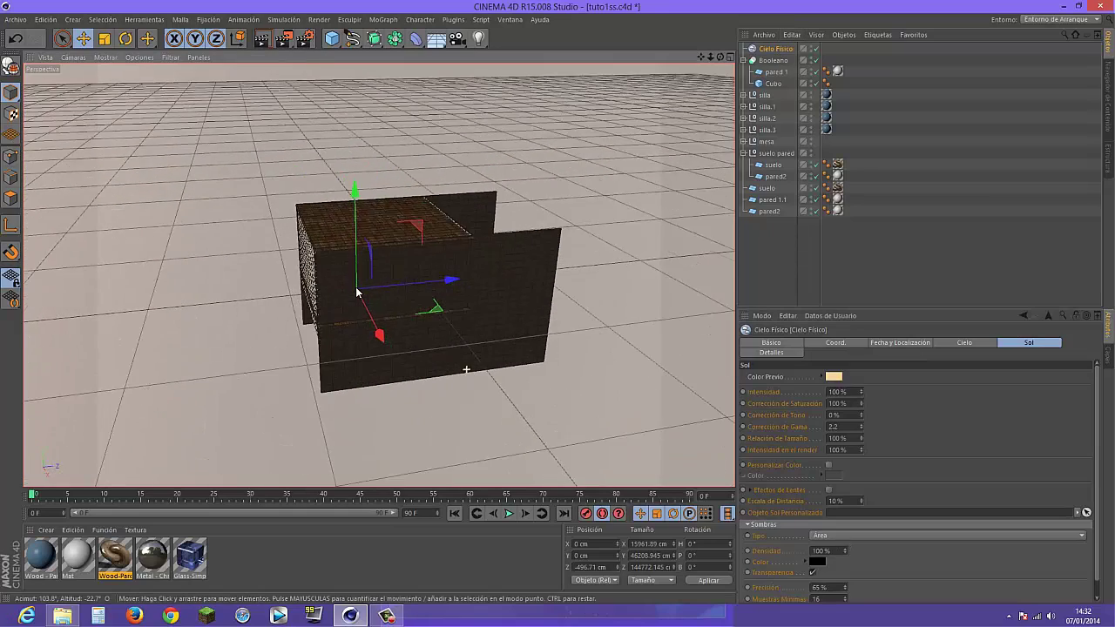
scroll(356, 292, "up", 2)
scroll(366, 287, "up", 2)
scroll(366, 290, "up", 2)
scroll(365, 290, "up", 2)
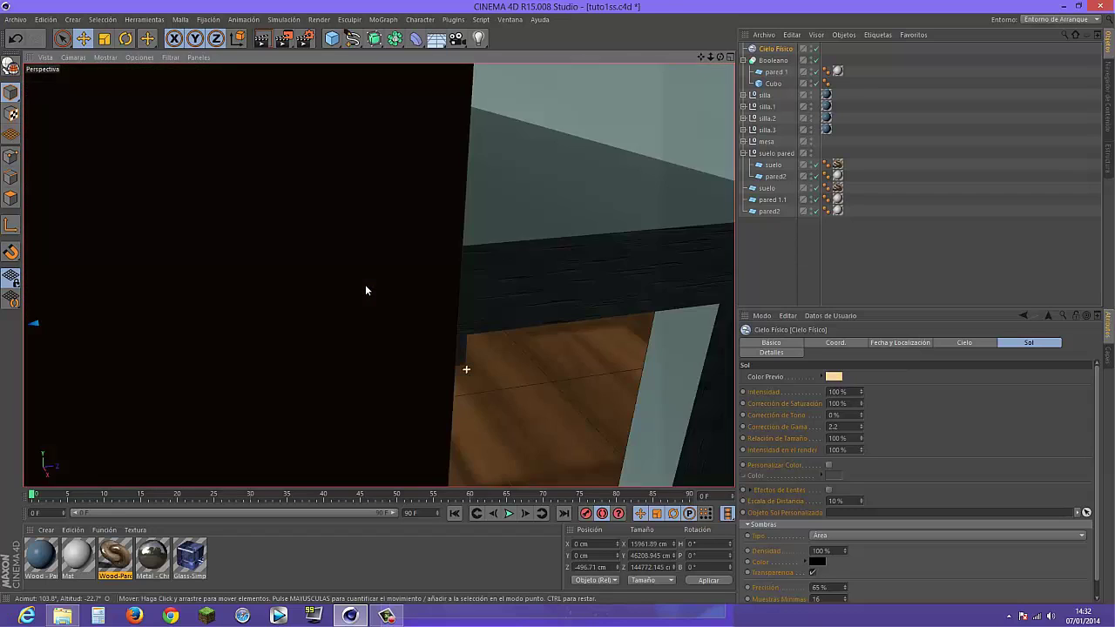
scroll(365, 290, "down", 5)
mouse_move(712, 57)
left_mouse_down()
mouse_move(379, 274)
mouse_move(714, 58)
left_mouse_up()
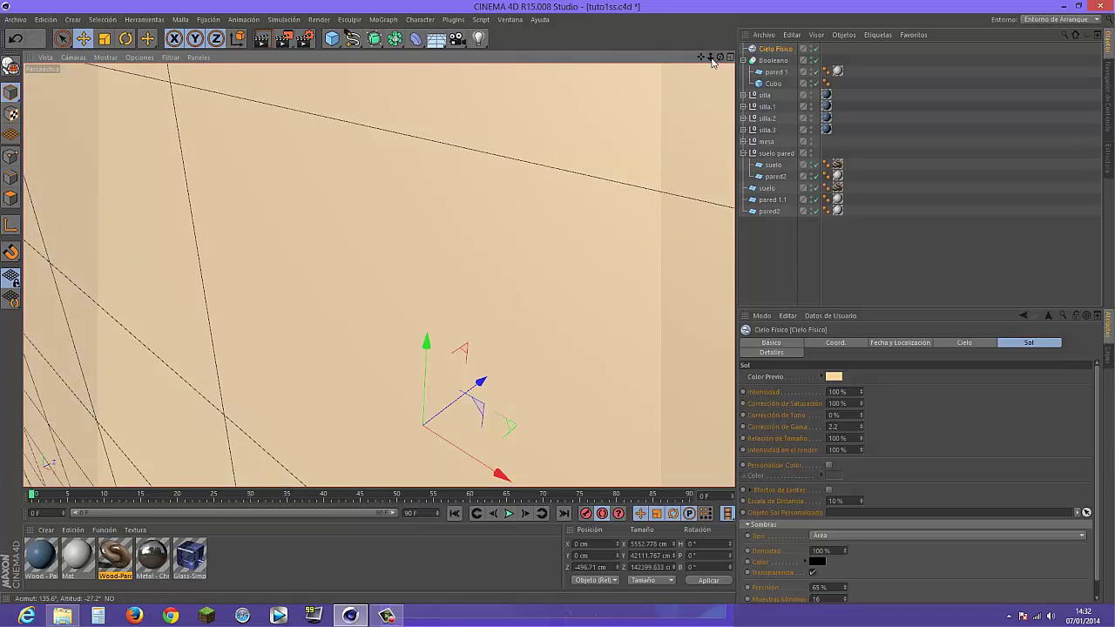
left_click_drag(720, 57, 379, 274)
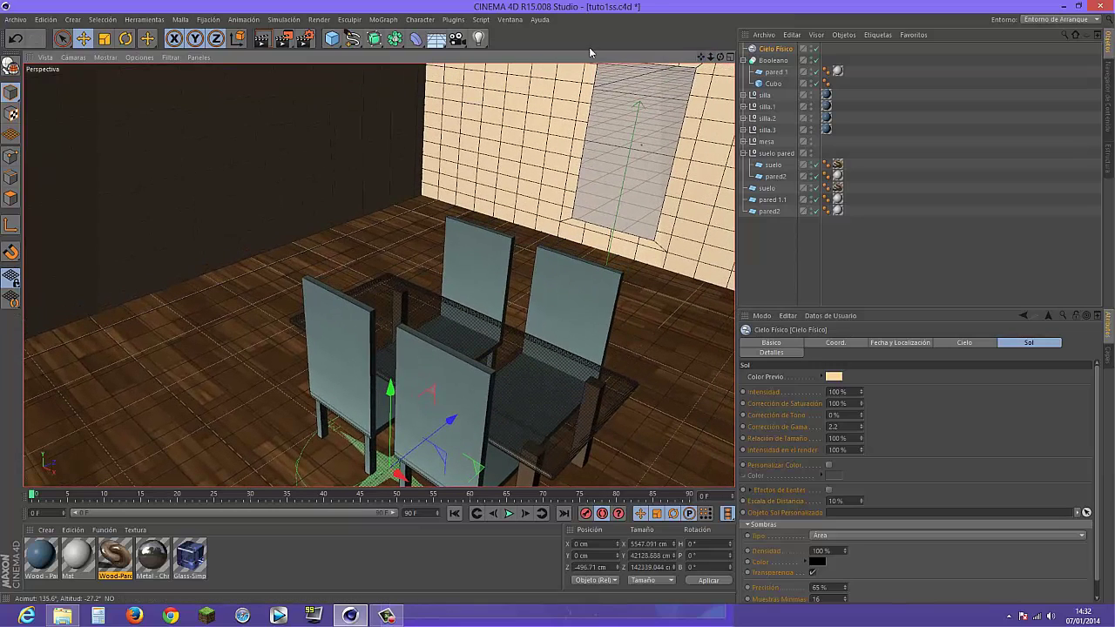
left_click_drag(458, 38, 510, 53)
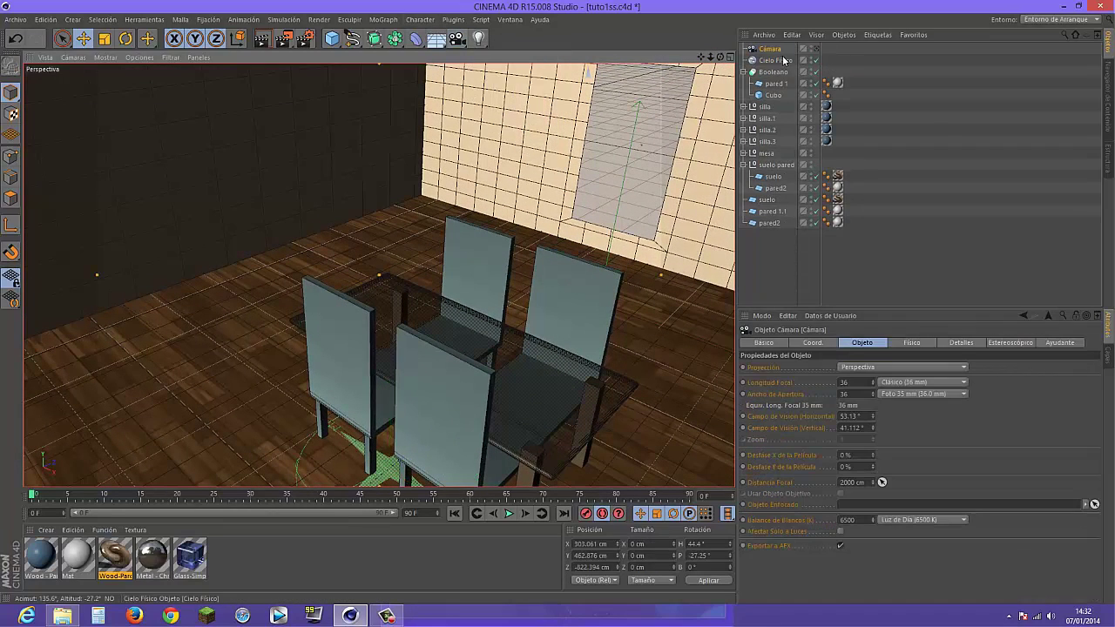
- Give the Cámara camera a Protección tag to lock its position and rotation
left_click(817, 51)
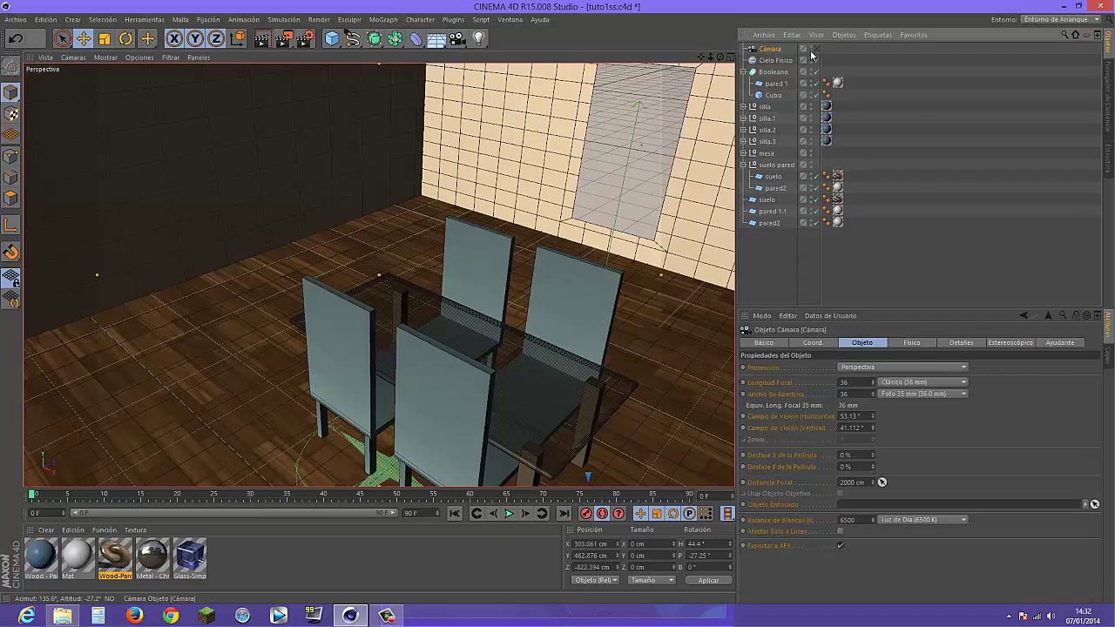
right_click(777, 51)
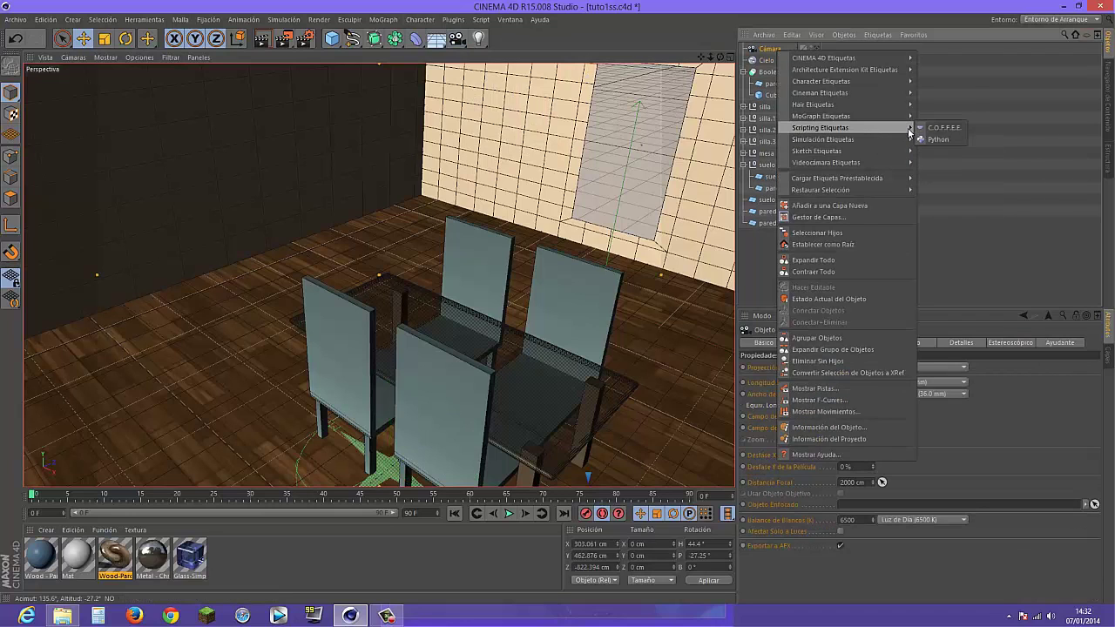
mouse_move(824, 58)
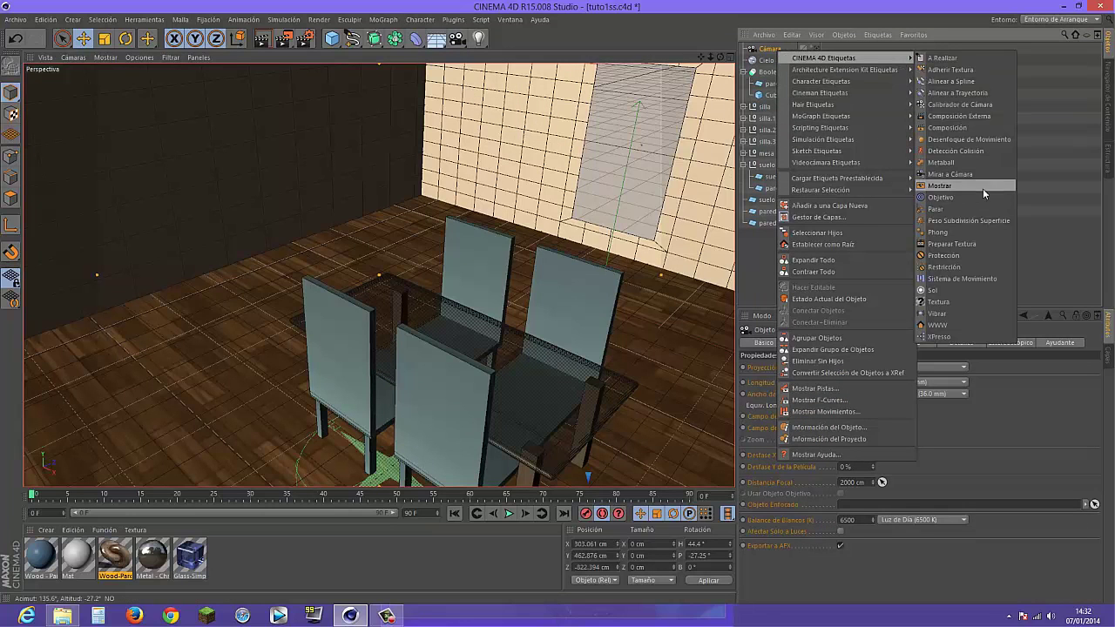
left_click(975, 254)
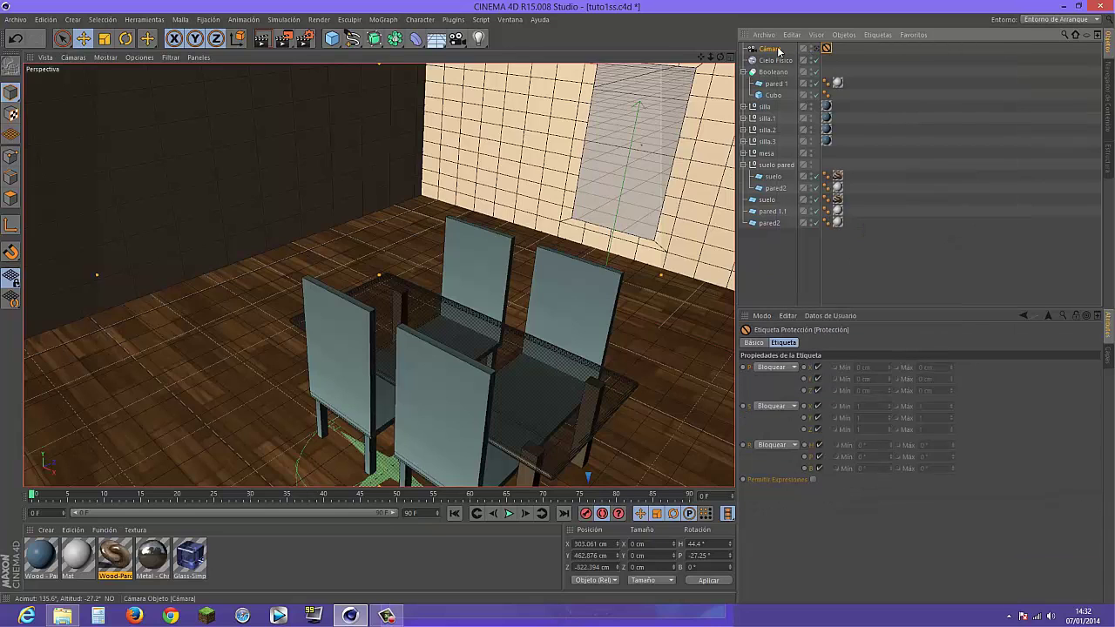
left_click(775, 269)
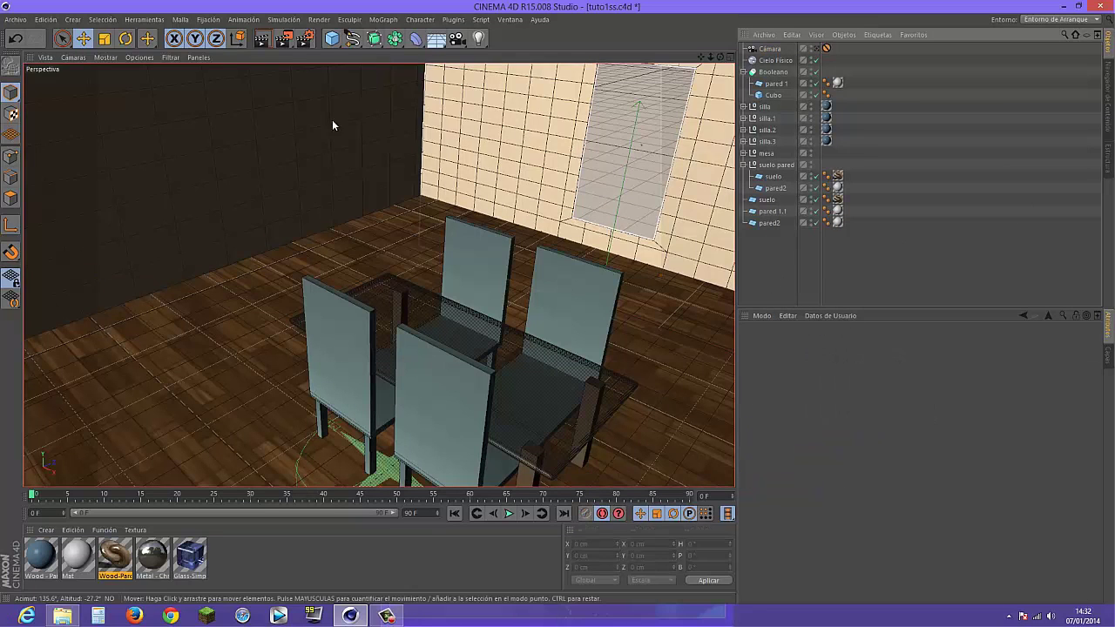
left_click(260, 39)
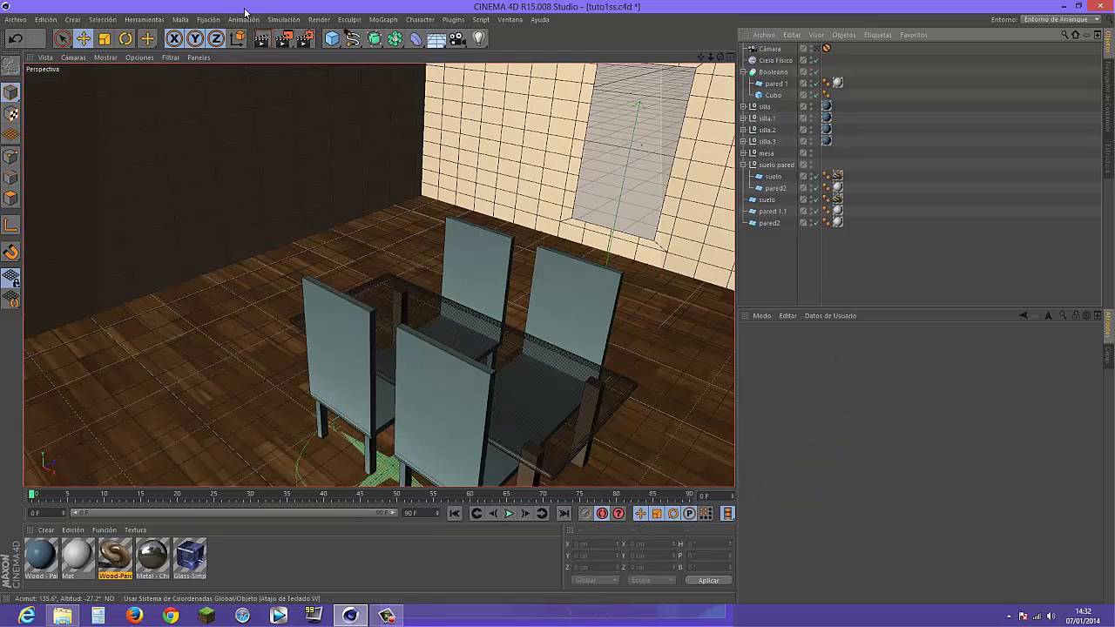
- Render the room in the Visor de Imágenes, showing sunlight across the floor, then close it
left_click(287, 39)
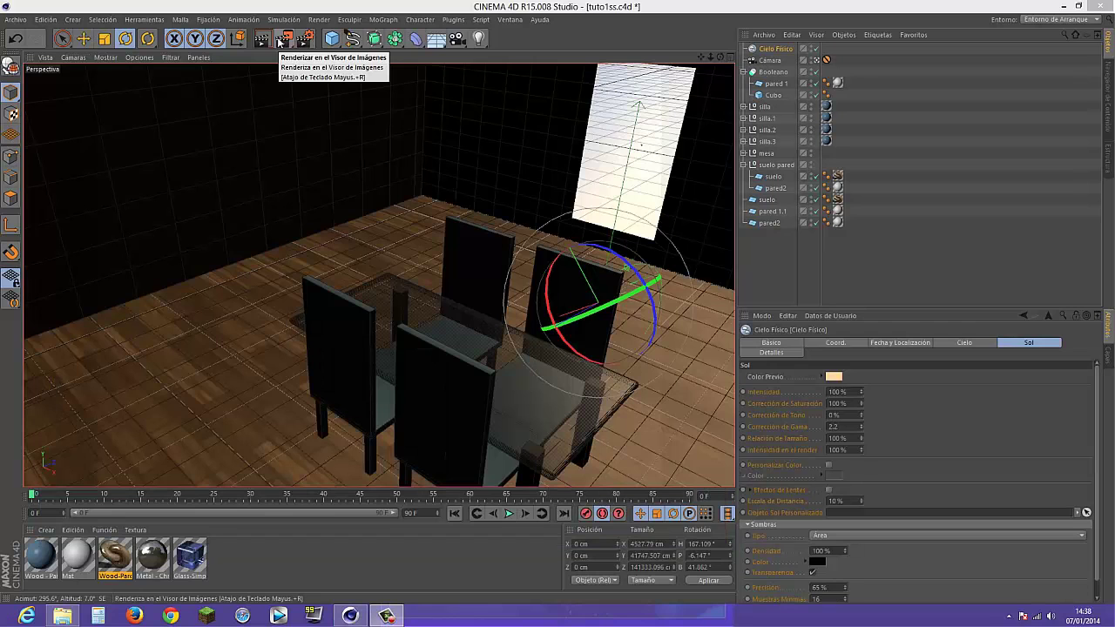
left_click(283, 38)
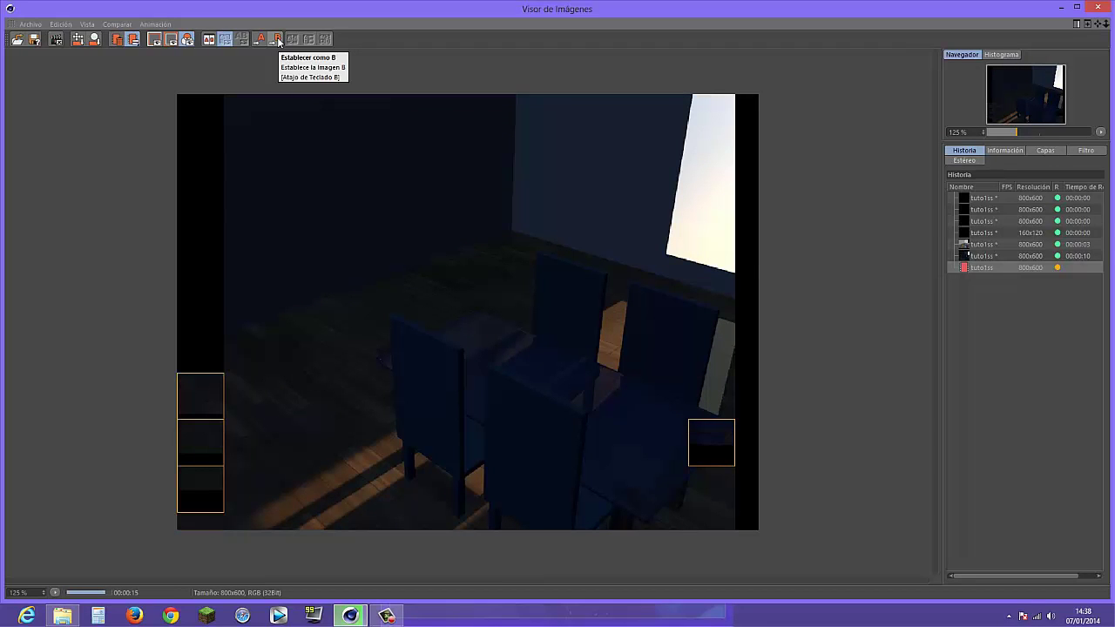
left_click(1107, 10)
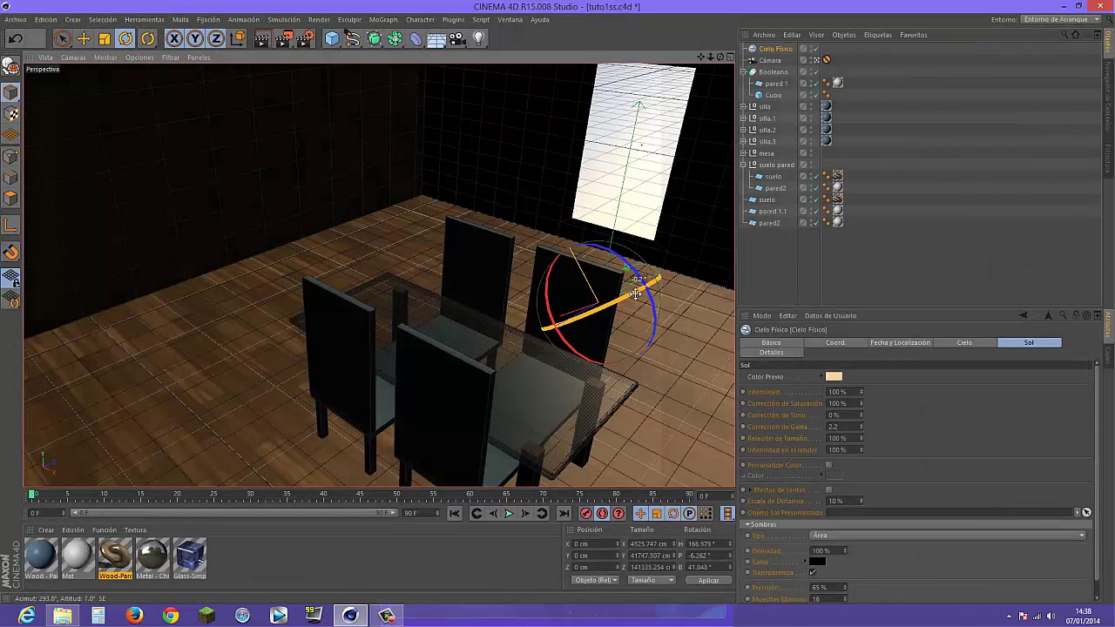
- Rotate the sun toward the left wall, raise its intensity to 108 %, and test-render the room
left_click_drag(636, 294, 607, 299)
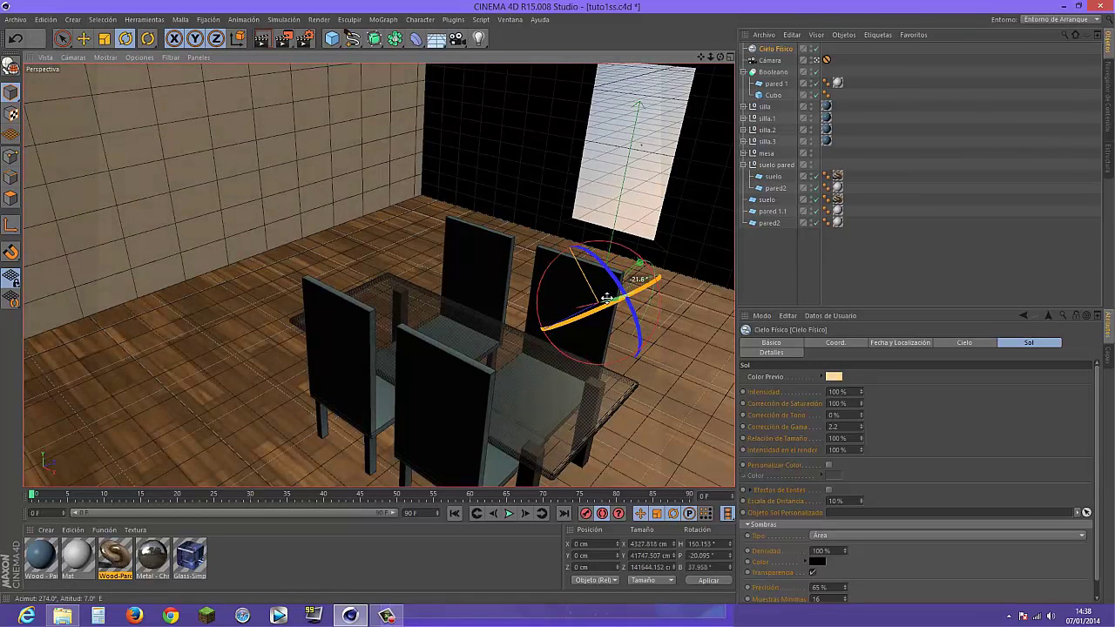
left_click_drag(861, 396, 862, 380)
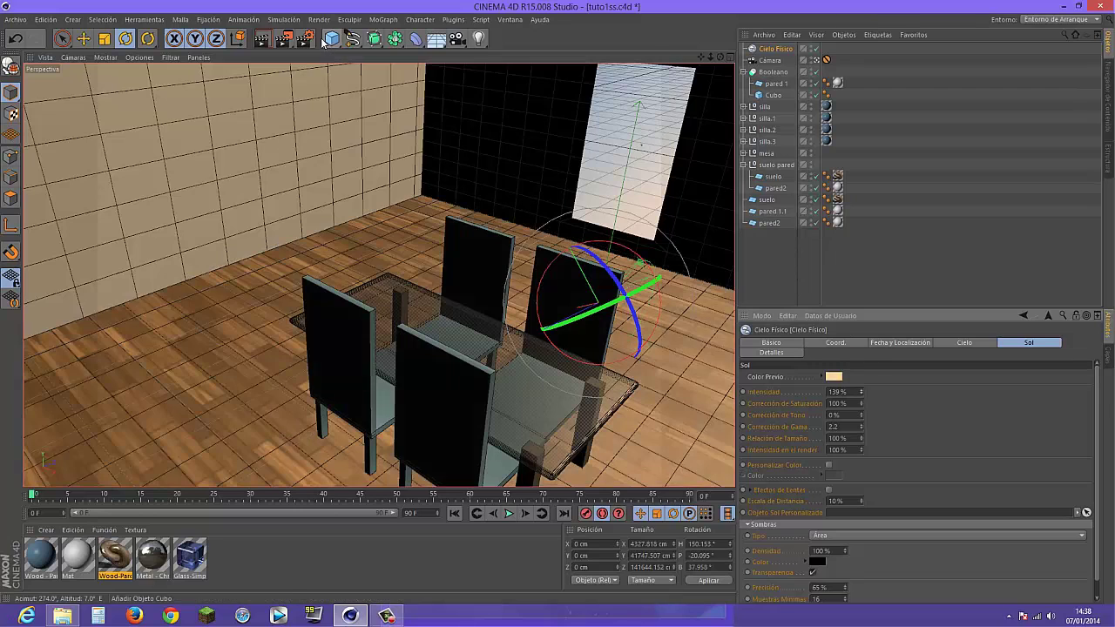
left_click(292, 42)
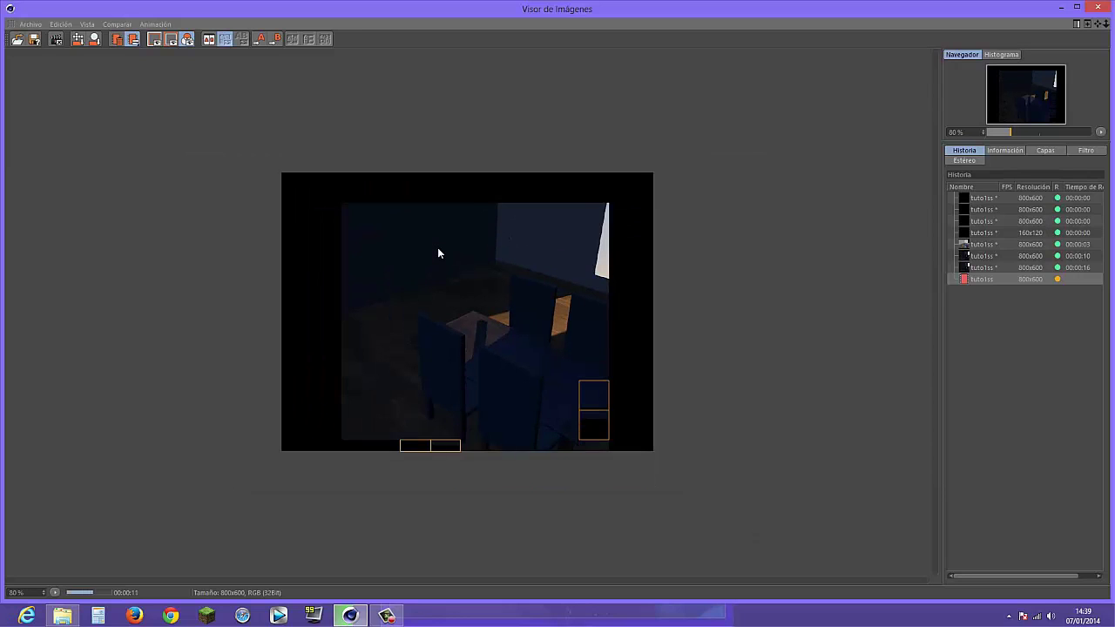
scroll(437, 247, "down", 1)
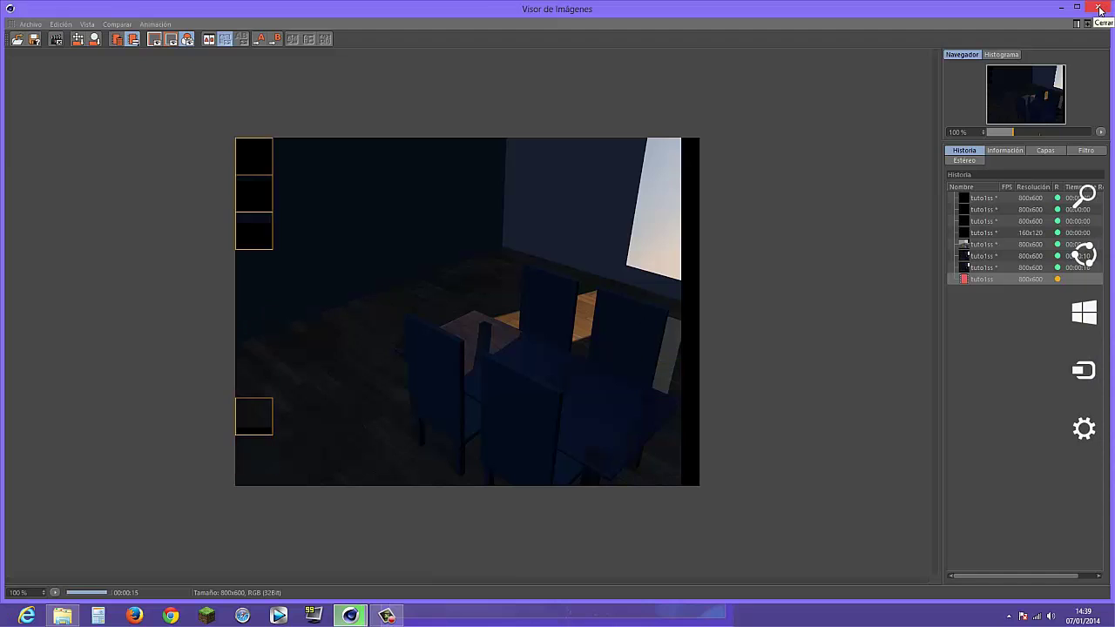
- Set the Cielo Físico sun intensity to 350%
left_click(1100, 8)
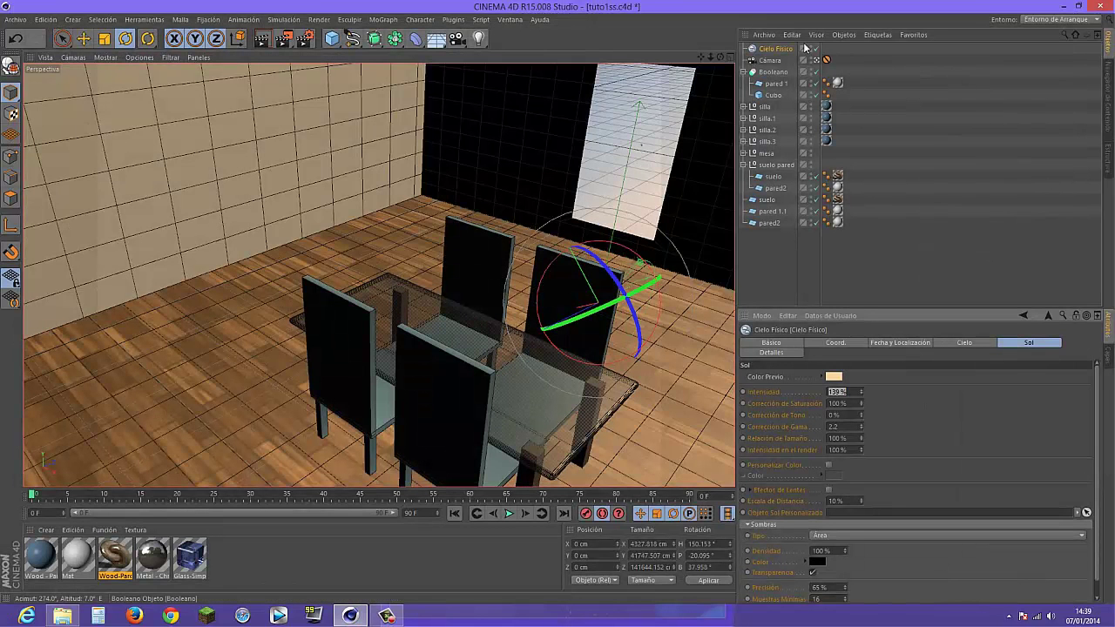
left_click(777, 50)
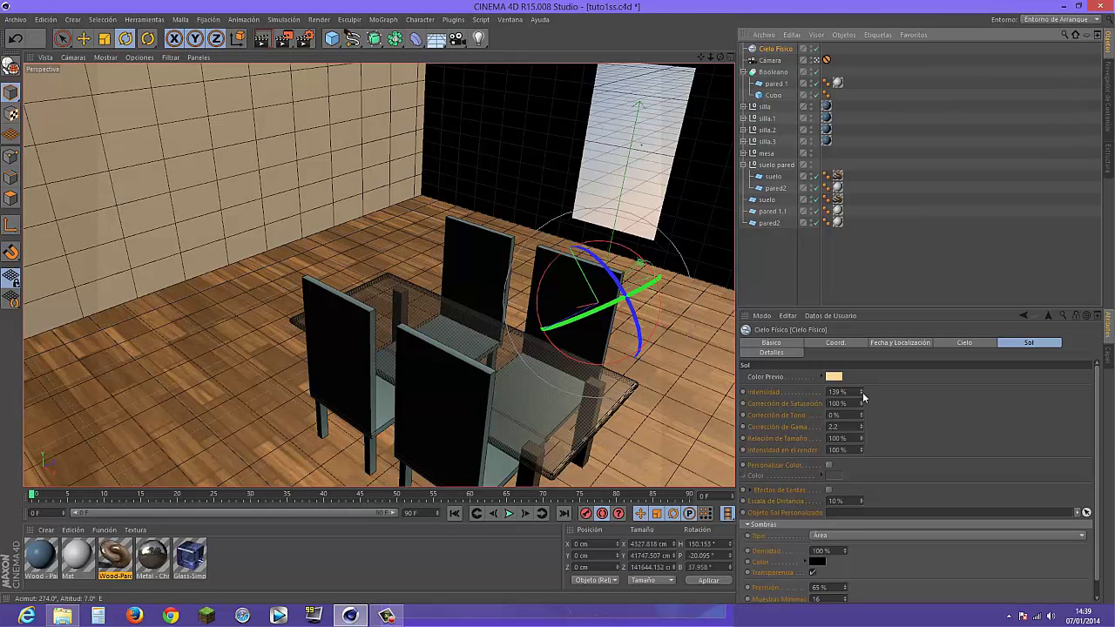
left_click(838, 392)
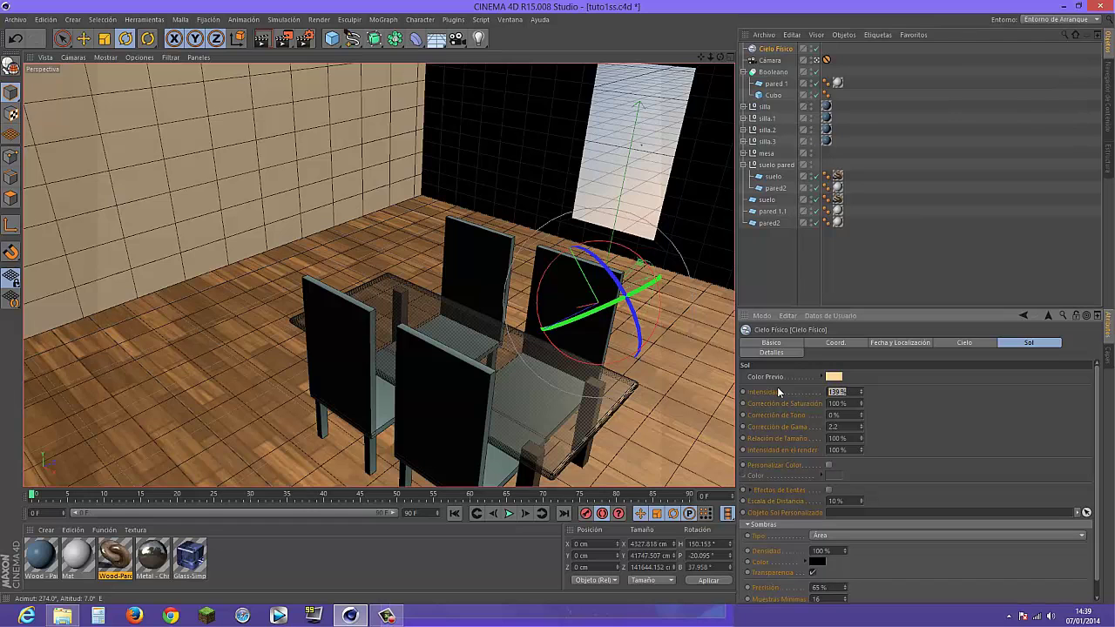
type("350")
key("Return")
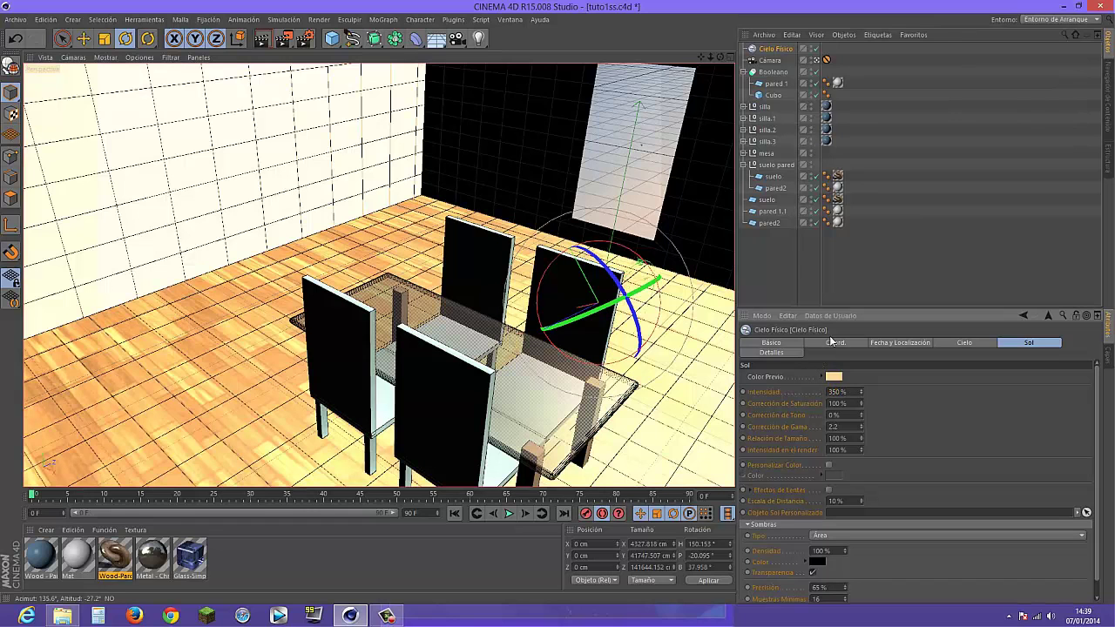
- Review the physical sky's Cielo, Básico, Fecha, Sol and Detalles settings
left_click(959, 344)
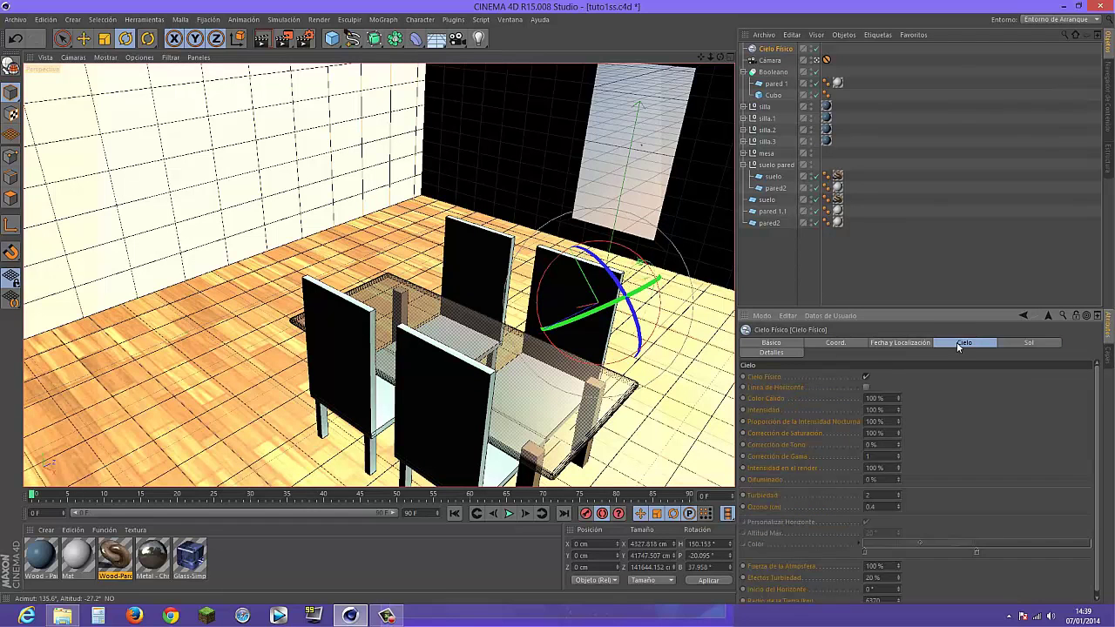
left_click(772, 344)
left_click(901, 343)
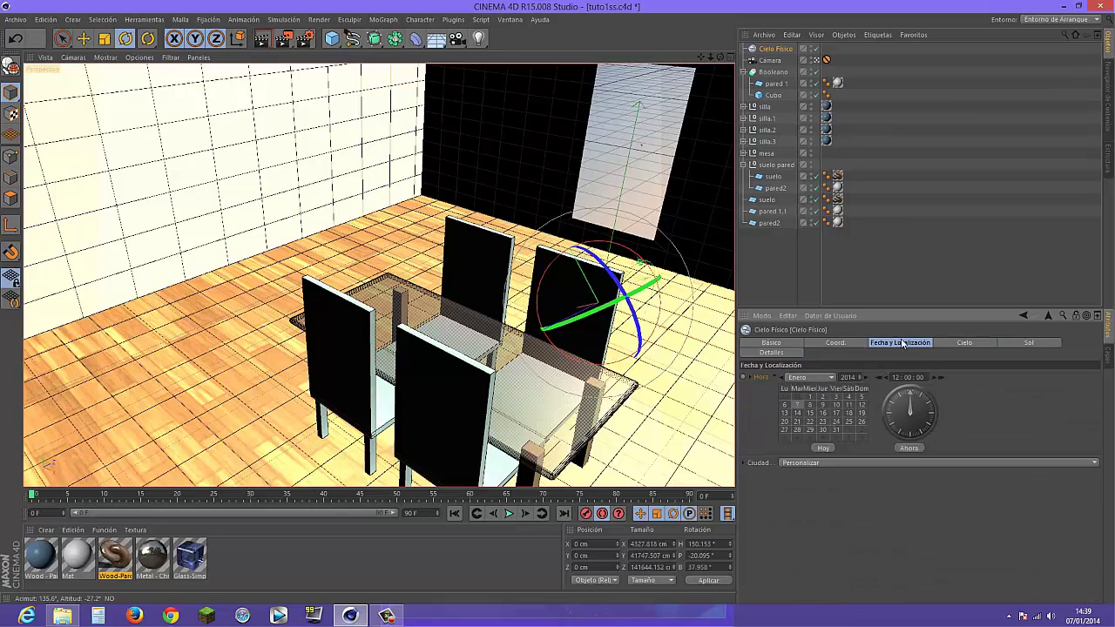
left_click(958, 344)
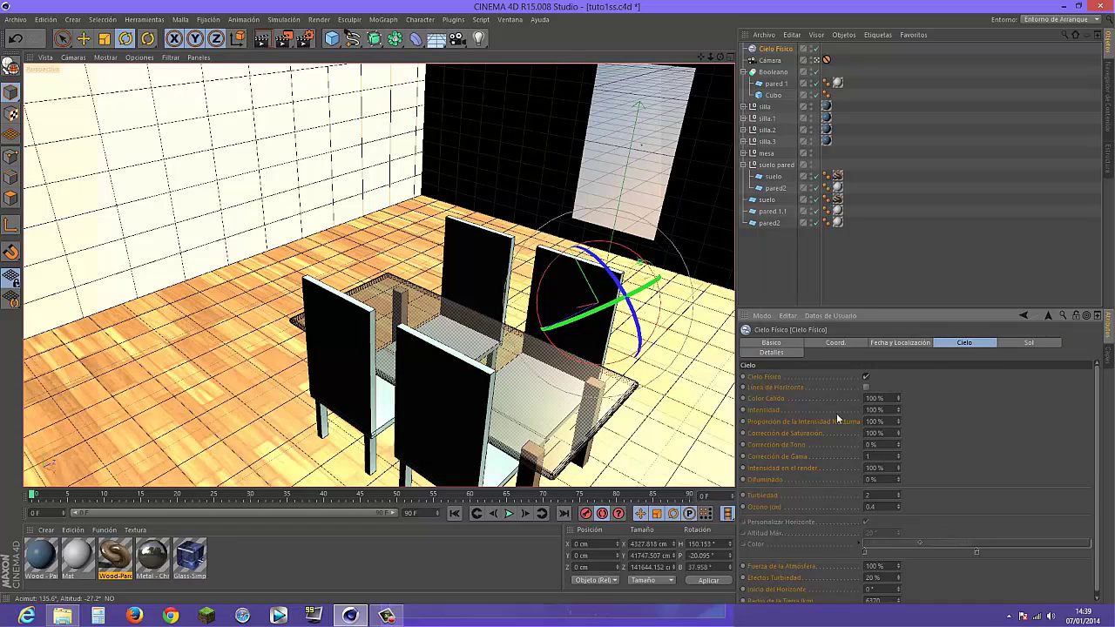
left_click(1031, 341)
left_click(789, 352)
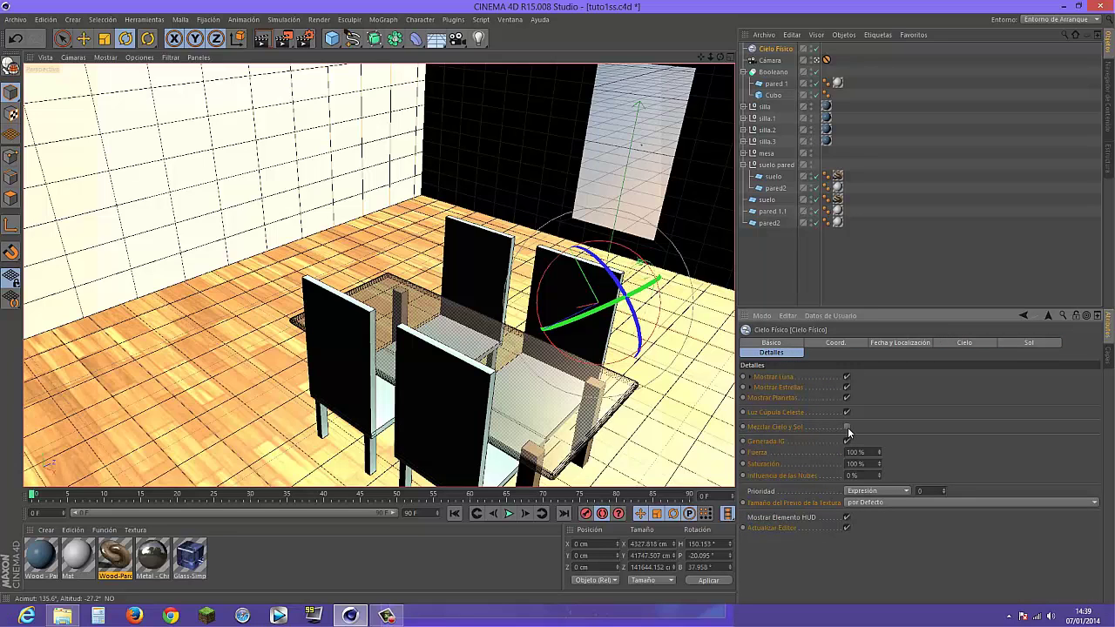
- Render with the 350% sun, zoom the viewer in and out on the buckets, then abort
left_click(287, 41)
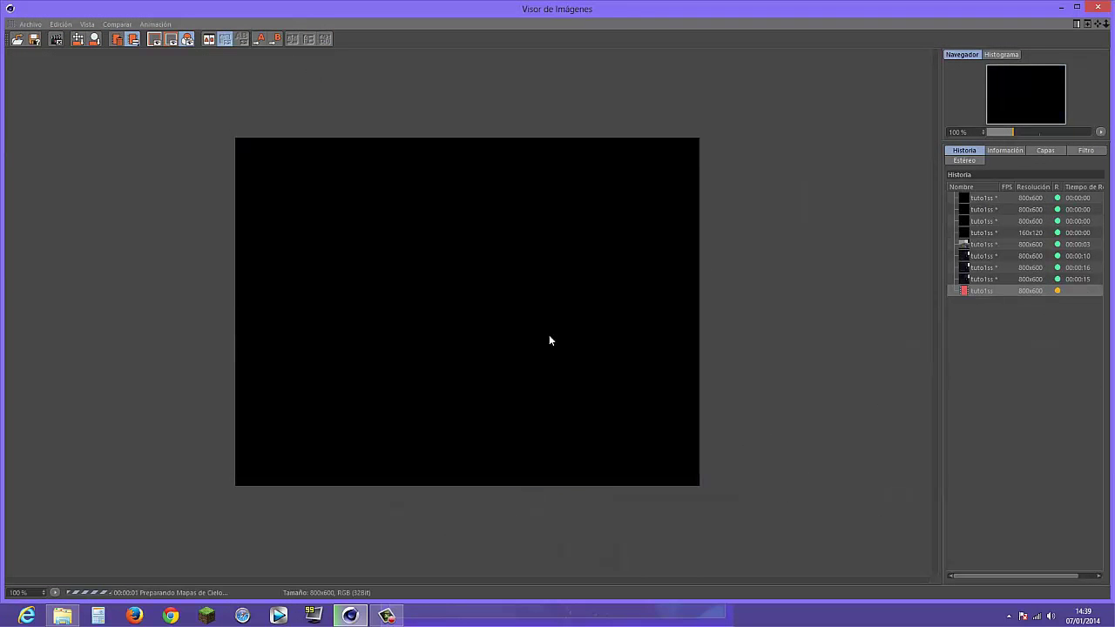
scroll(548, 339, "down", 1)
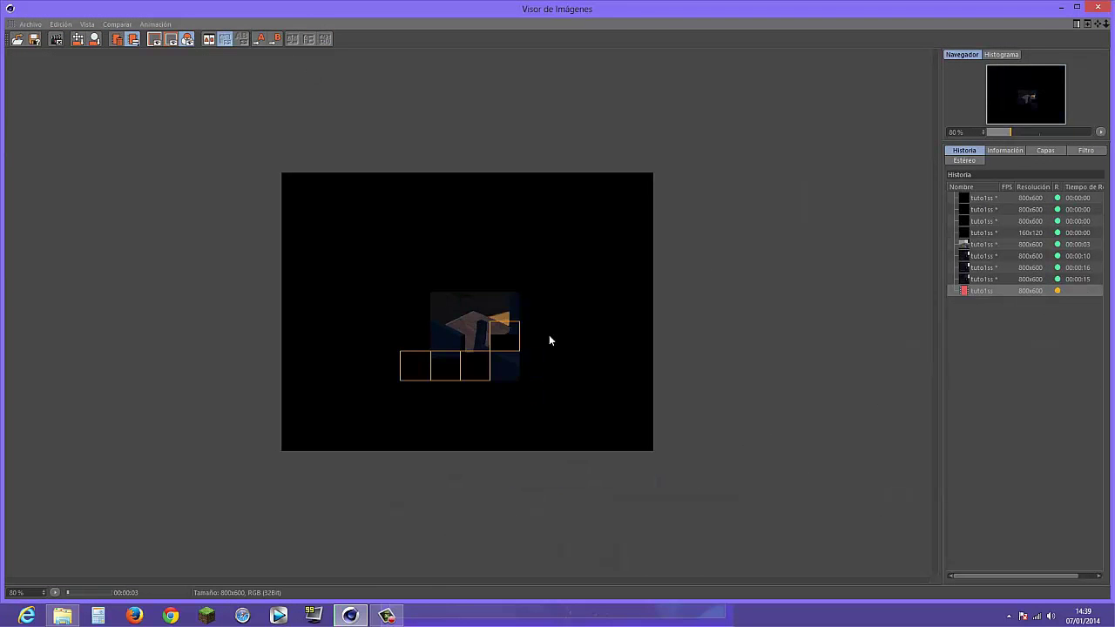
scroll(549, 335, "down", 1)
scroll(549, 334, "up", 1)
scroll(548, 334, "up", 3)
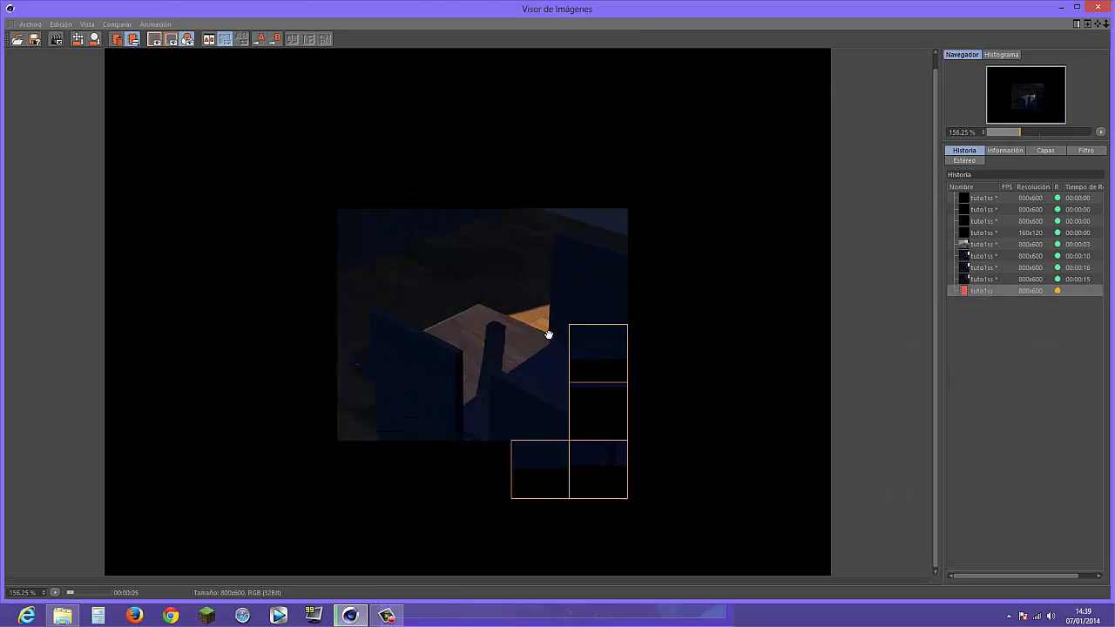
scroll(548, 334, "up", 2)
scroll(548, 331, "down", 2)
scroll(529, 336, "down", 2)
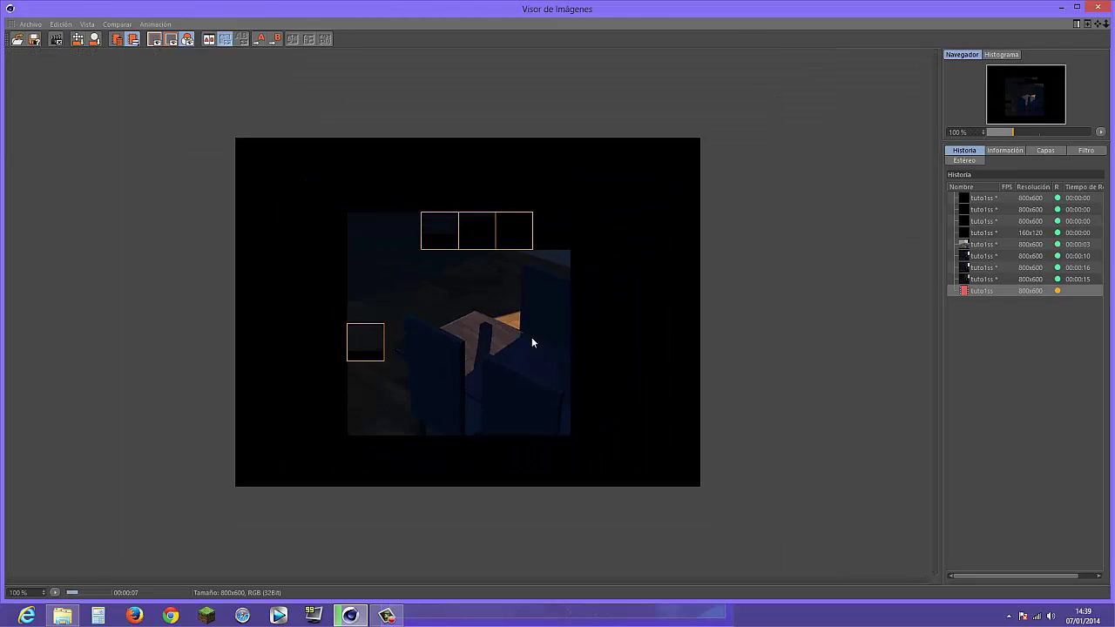
scroll(531, 340, "down", 1)
scroll(531, 340, "down", 1)
scroll(548, 345, "up", 2)
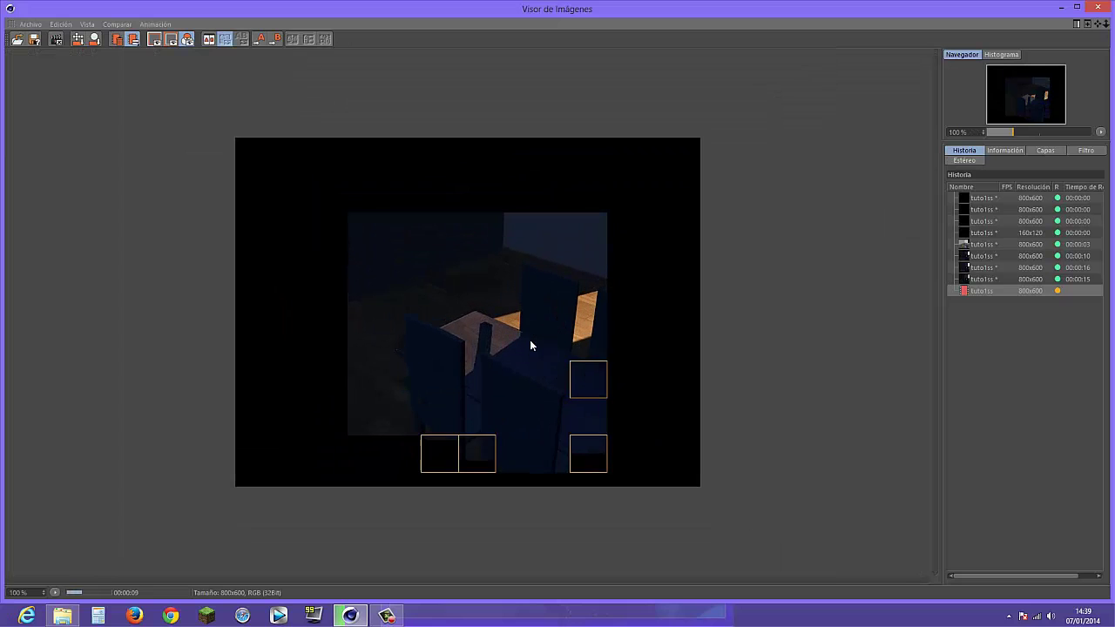
left_click(1098, 6)
- Rotate the Cielo Físico sky to about H 149°, P -21° to sunlight the left wall
left_click(572, 350)
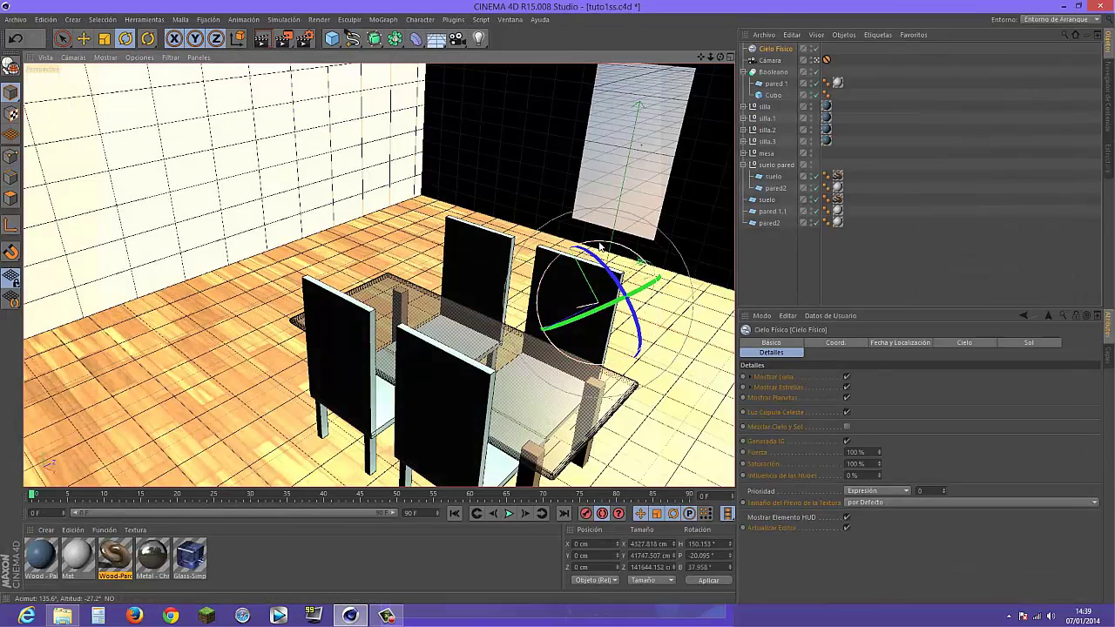
mouse_move(599, 248)
left_mouse_down()
mouse_move(582, 249)
mouse_move(620, 301)
left_mouse_up()
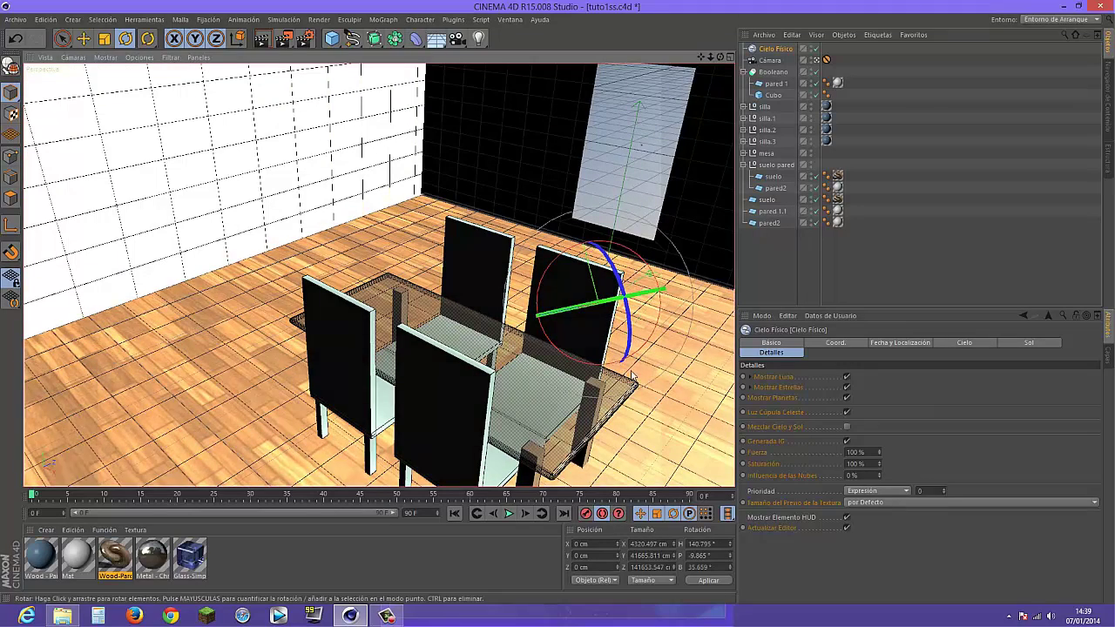
left_click_drag(634, 375, 384, 183)
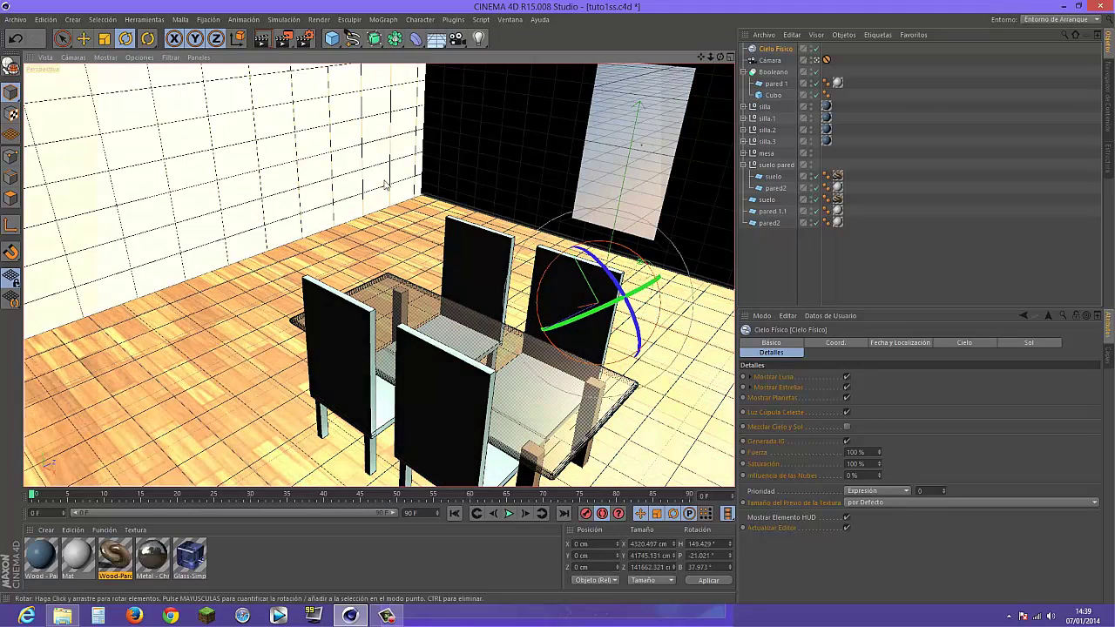
- Start a test render of the new sun angle, then stop it partway
left_click(282, 39)
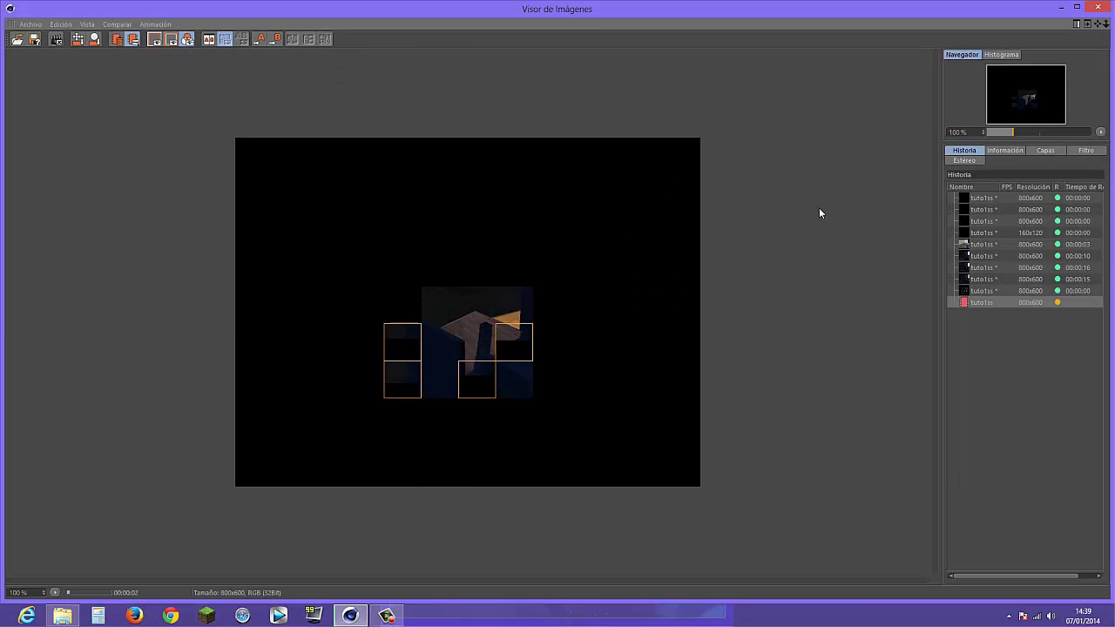
left_click(1097, 7)
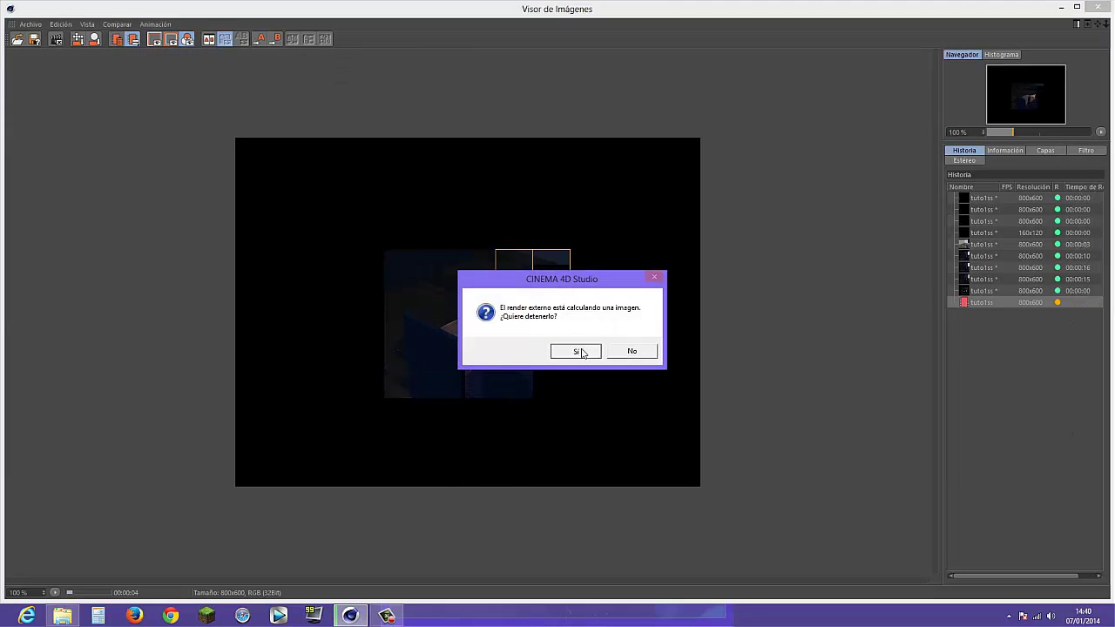
left_click(583, 353)
left_click(478, 38)
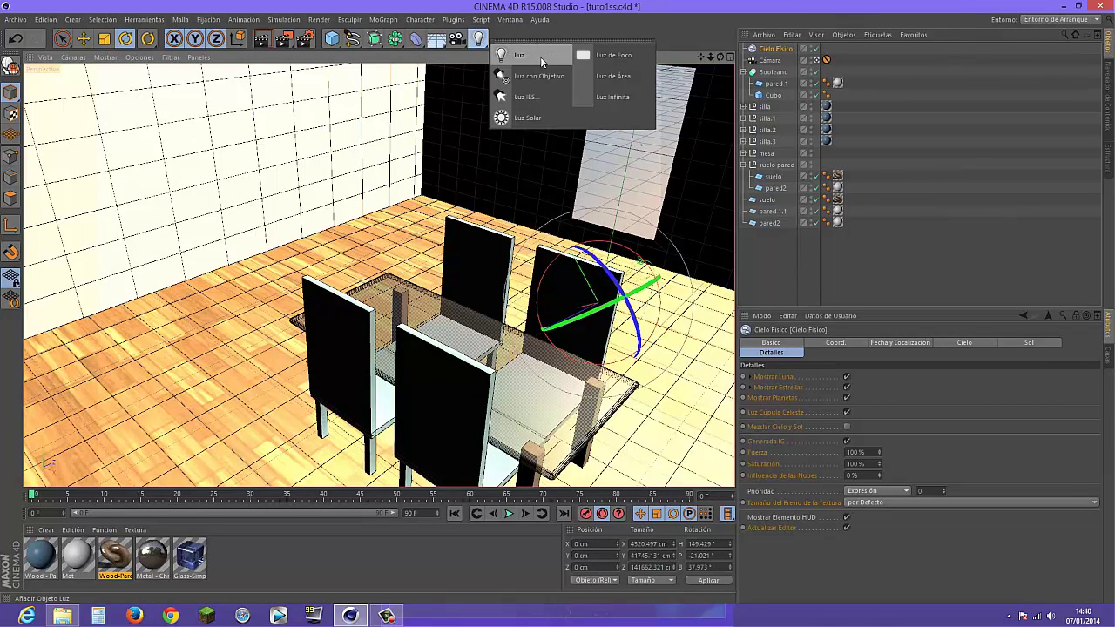
- Add a Luz light and lift it to about 247 cm high
left_click(541, 59)
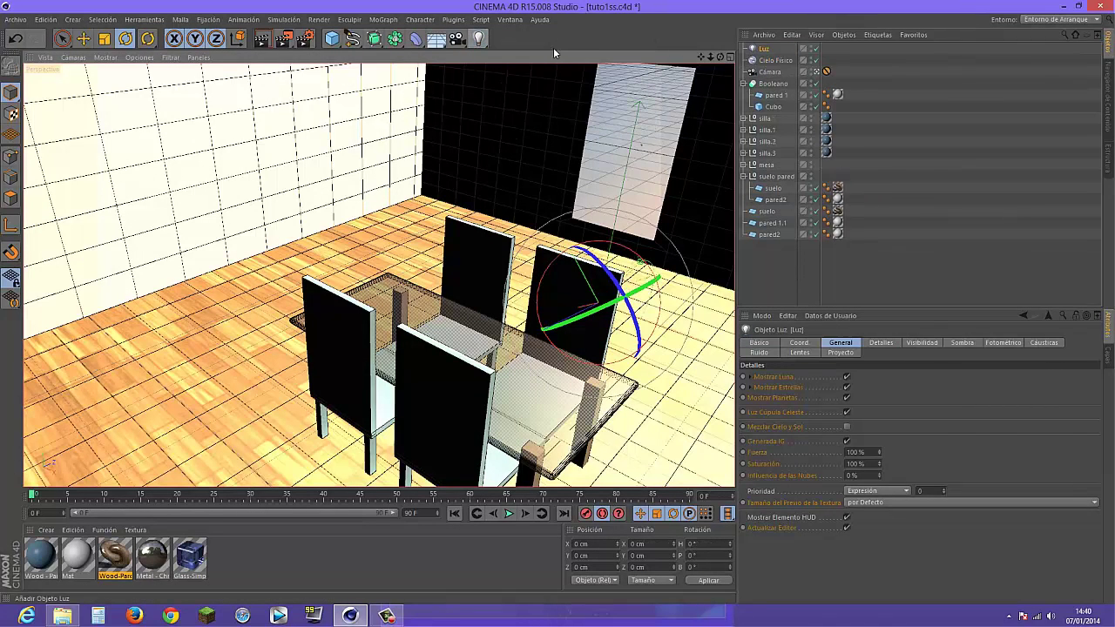
left_click(765, 50)
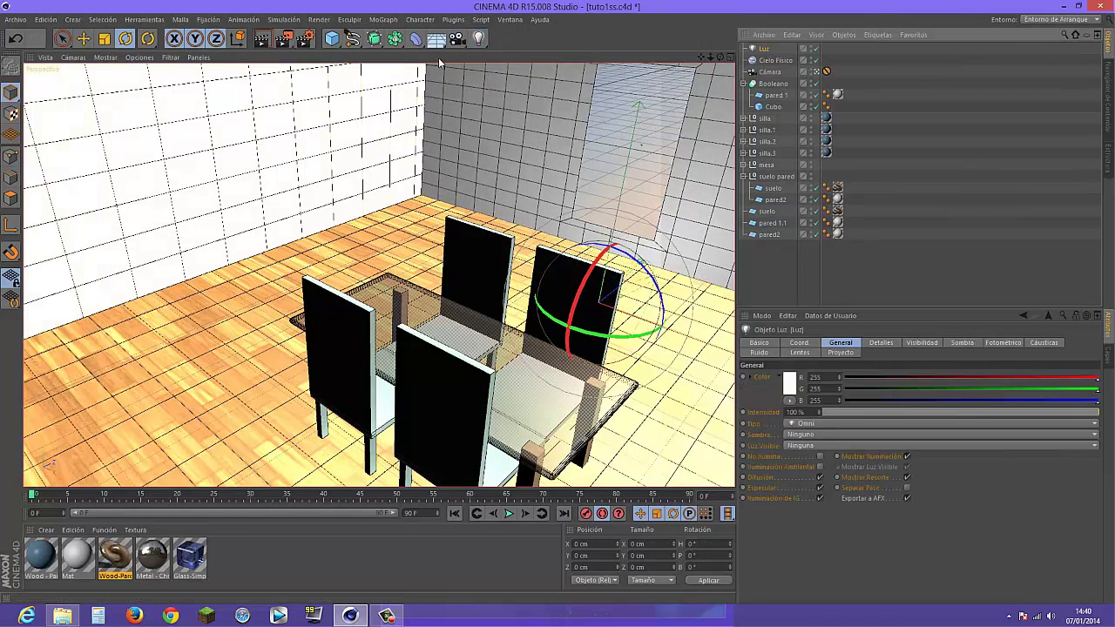
left_click(84, 39)
left_click_drag(610, 253, 632, 113)
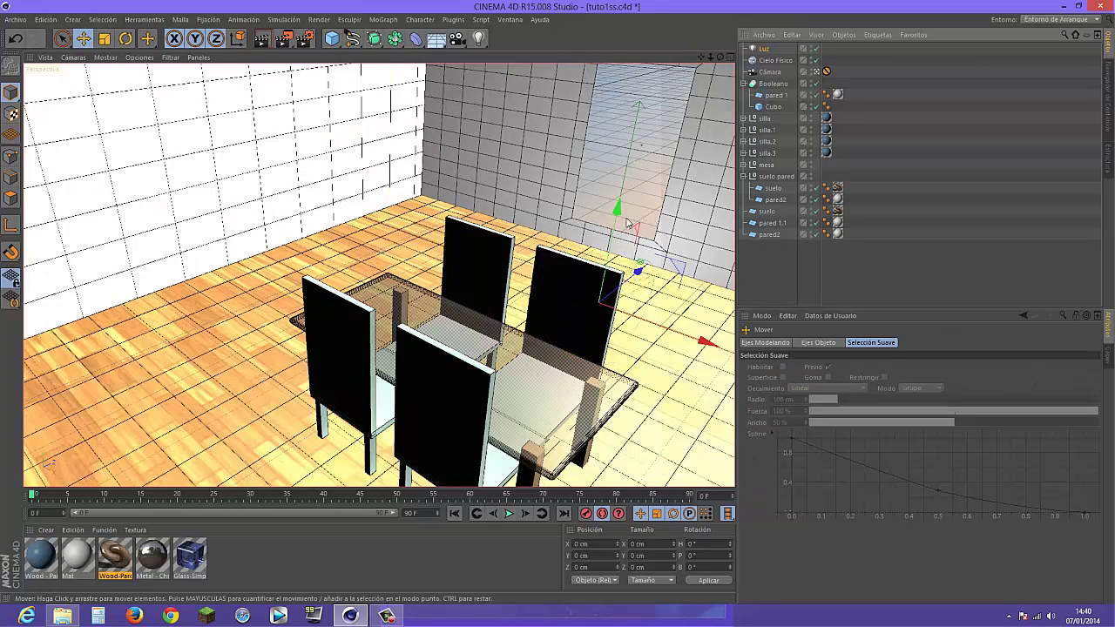
- In the top view, move the light over the table and nudge it slightly along X
middle_click(562, 227)
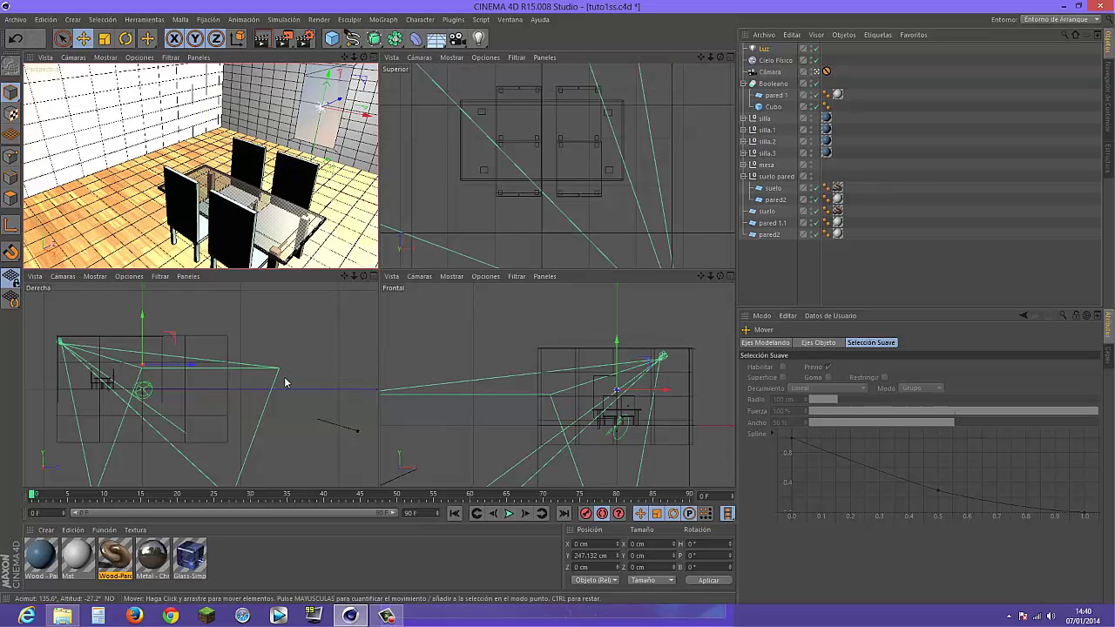
left_click(629, 261)
middle_click(538, 166)
scroll(549, 199, "down", 3)
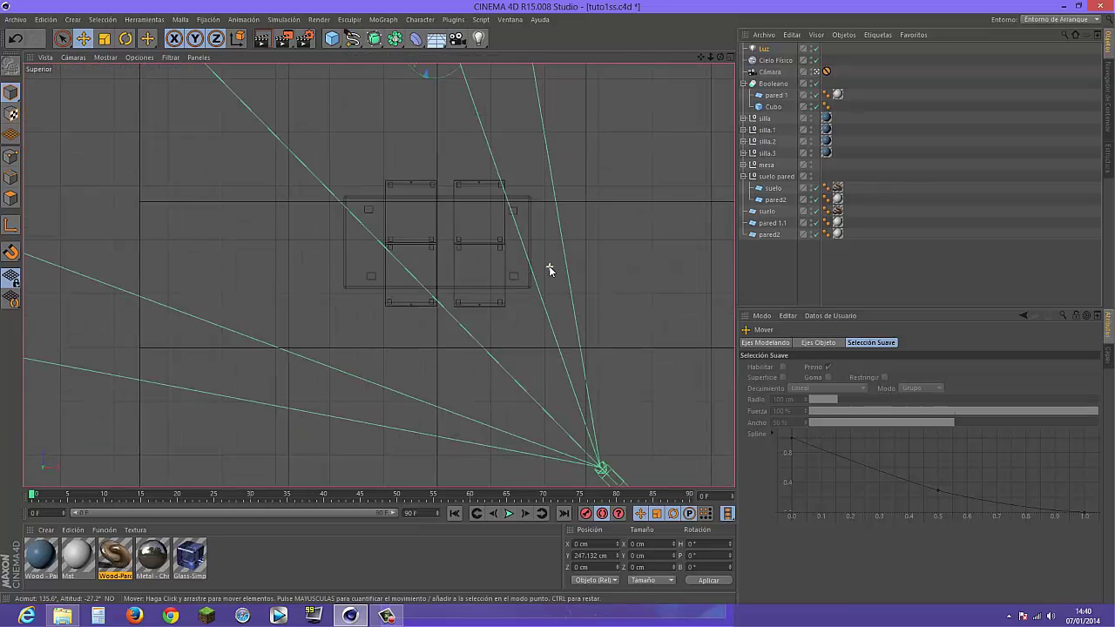
scroll(549, 269, "down", 2)
scroll(548, 272, "down", 2)
scroll(549, 273, "down", 2)
scroll(550, 273, "up", 2)
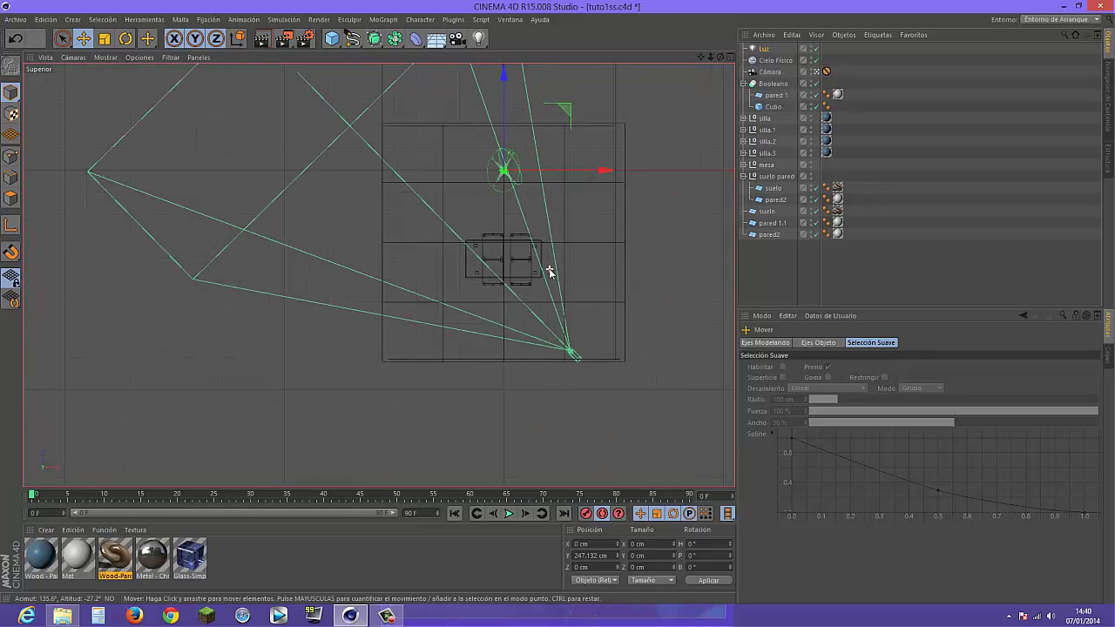
left_click_drag(502, 80, 503, 184)
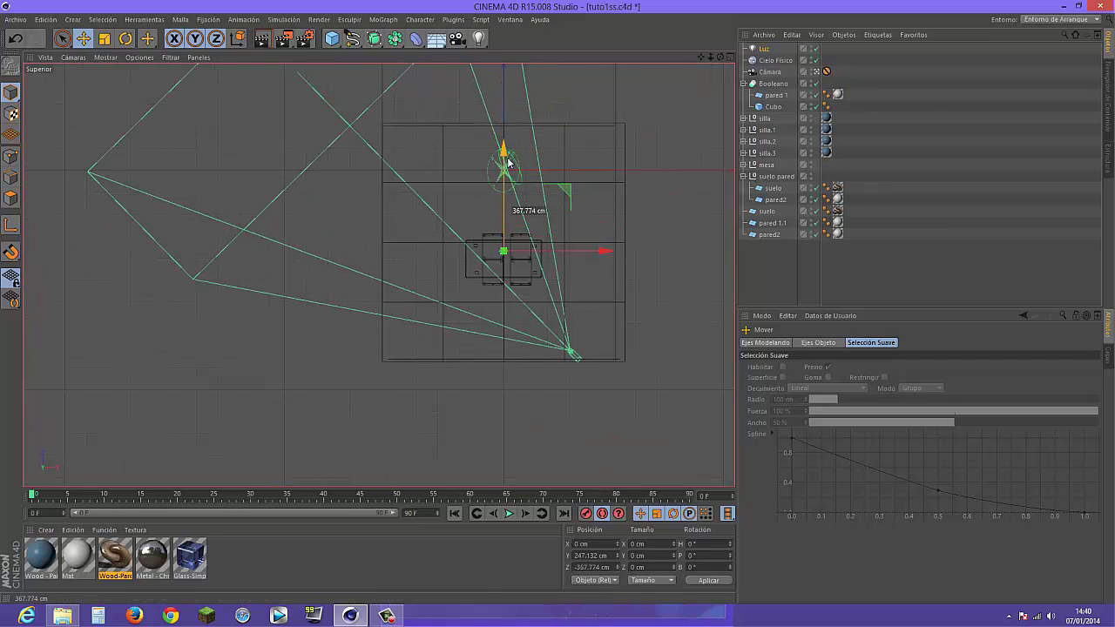
left_click_drag(611, 249, 604, 258)
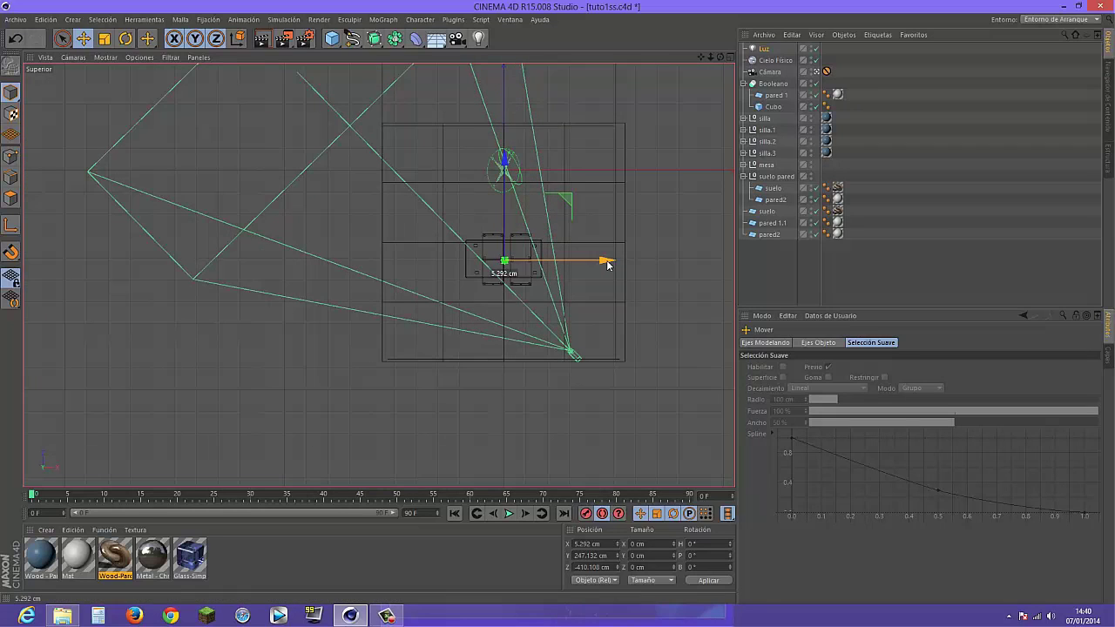
- In the side view, raise the light to about Y 507 cm, then return to the perspective view
middle_click(318, 290)
middle_click(165, 399)
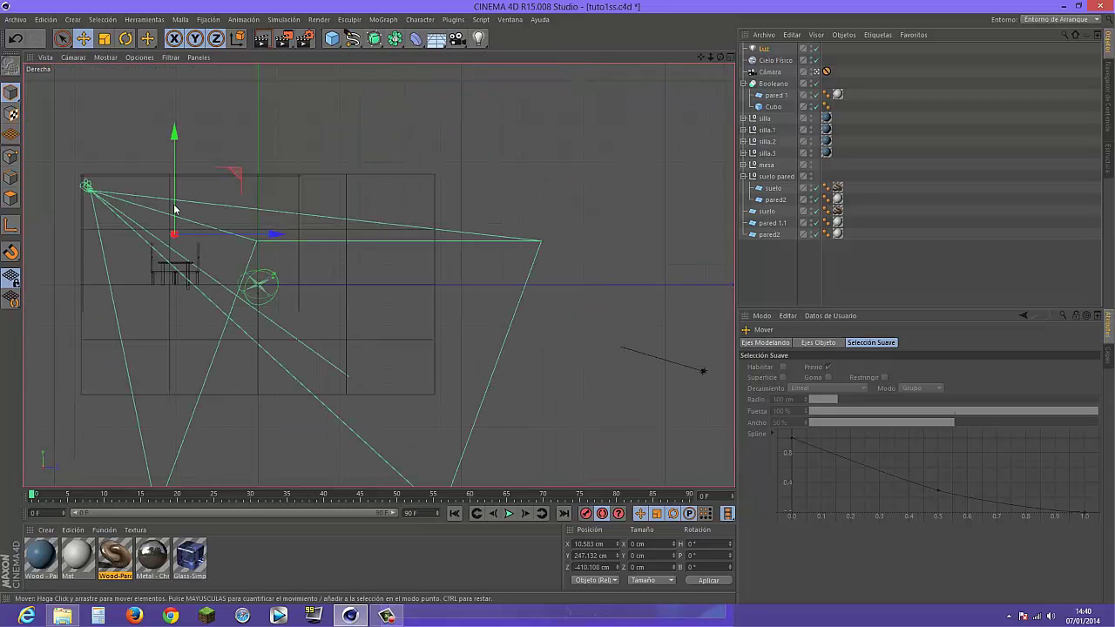
left_click_drag(174, 130, 182, 79)
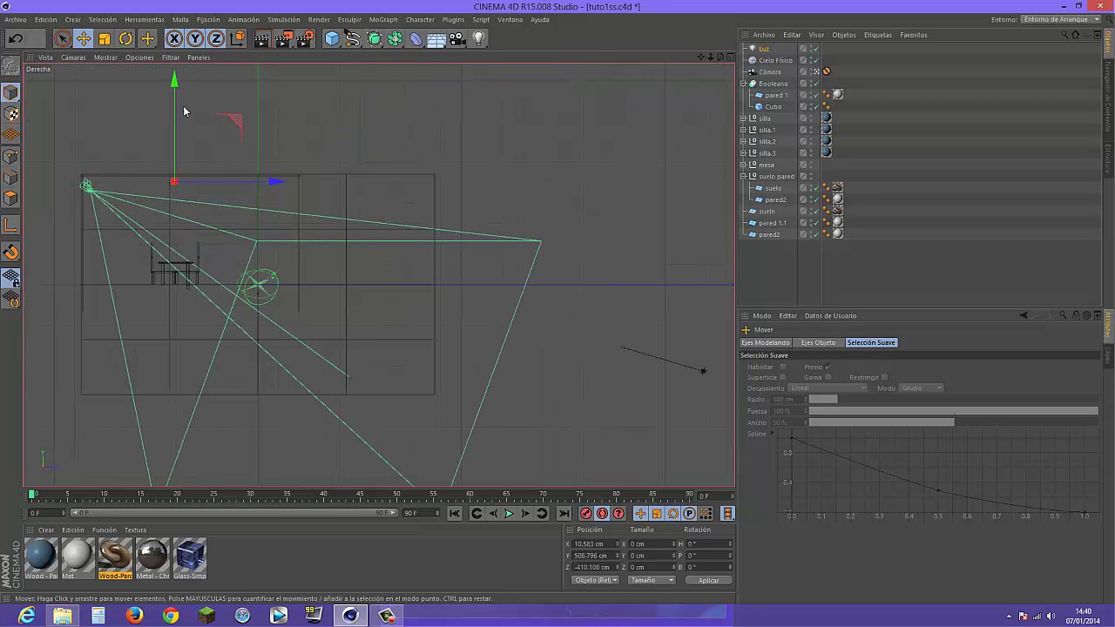
middle_click(185, 212)
middle_click(186, 212)
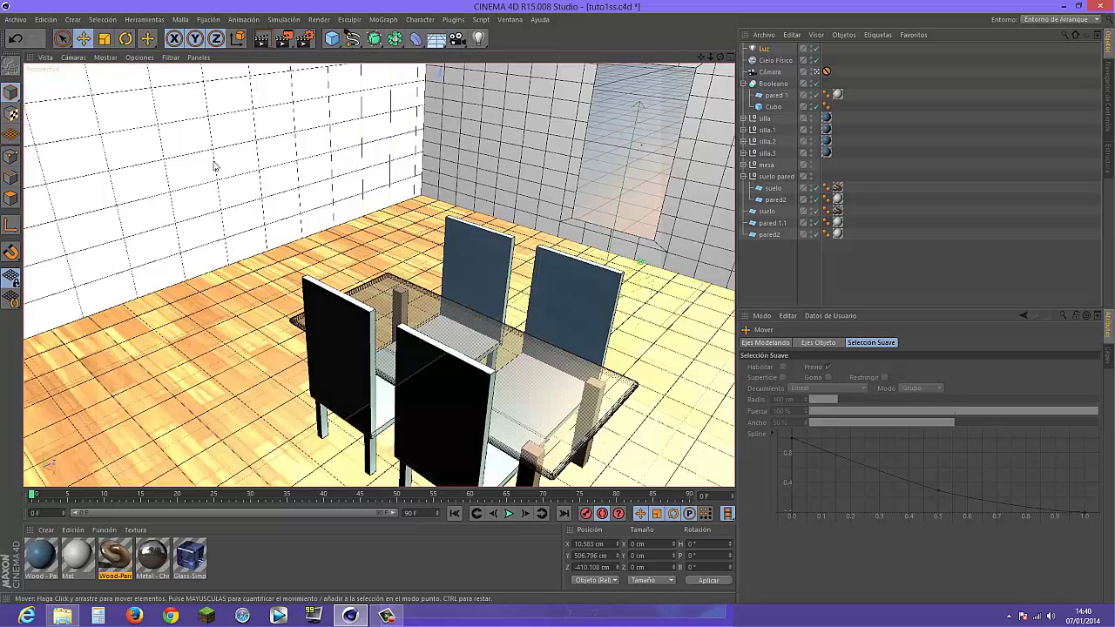
- Render the brighter 800×600 room with the new light and close the viewer
left_click(281, 40)
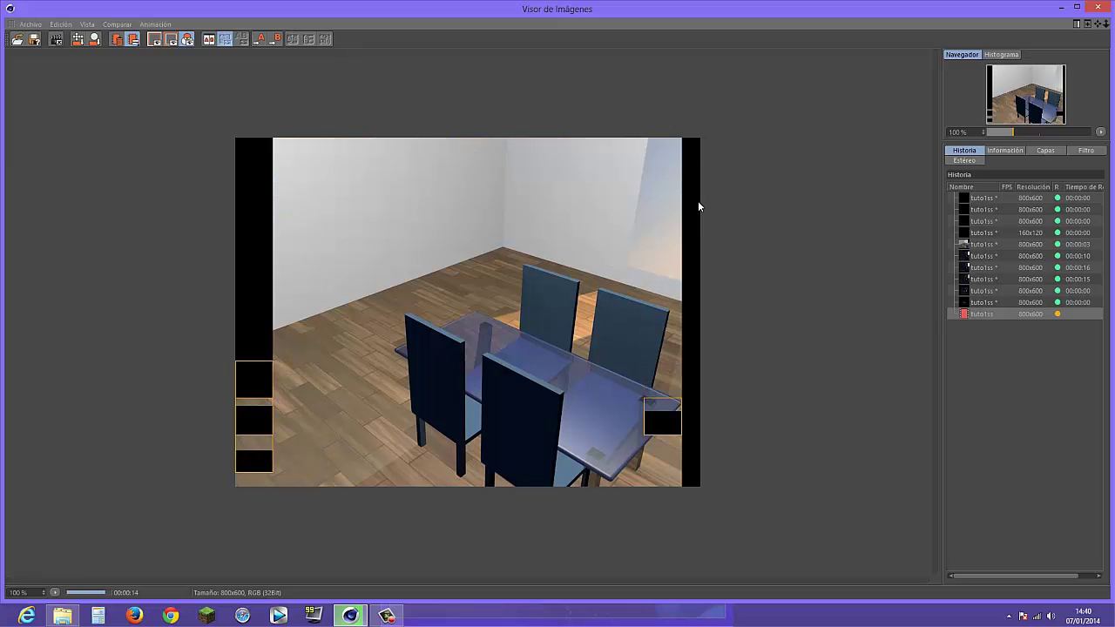
left_click(1097, 7)
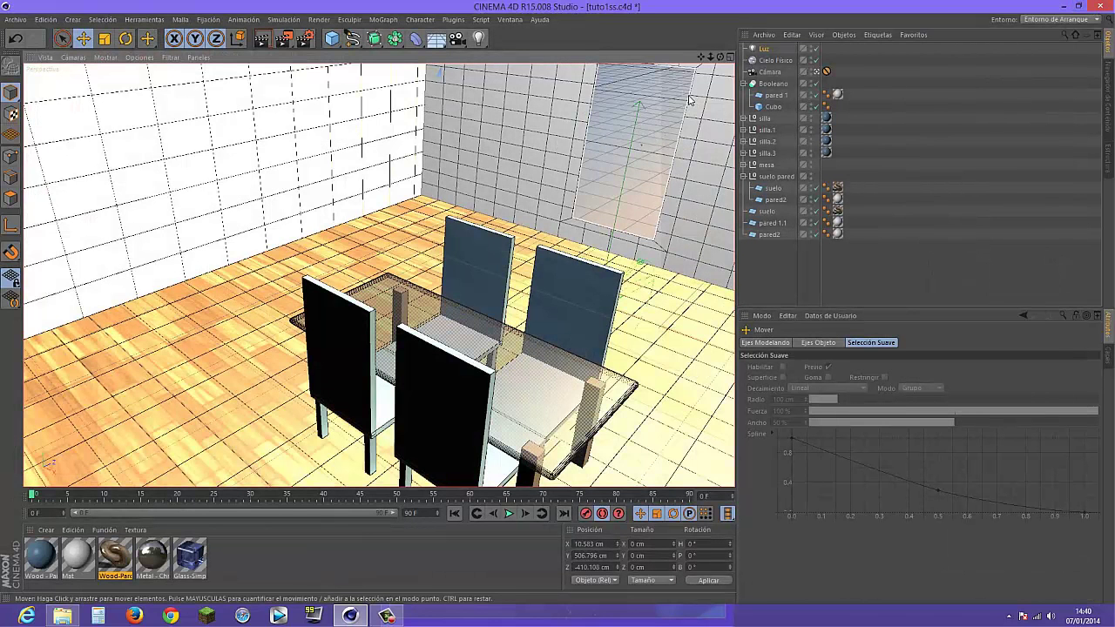
- Select the pared 1 wall plane and show its size and segment settings
left_click(688, 100)
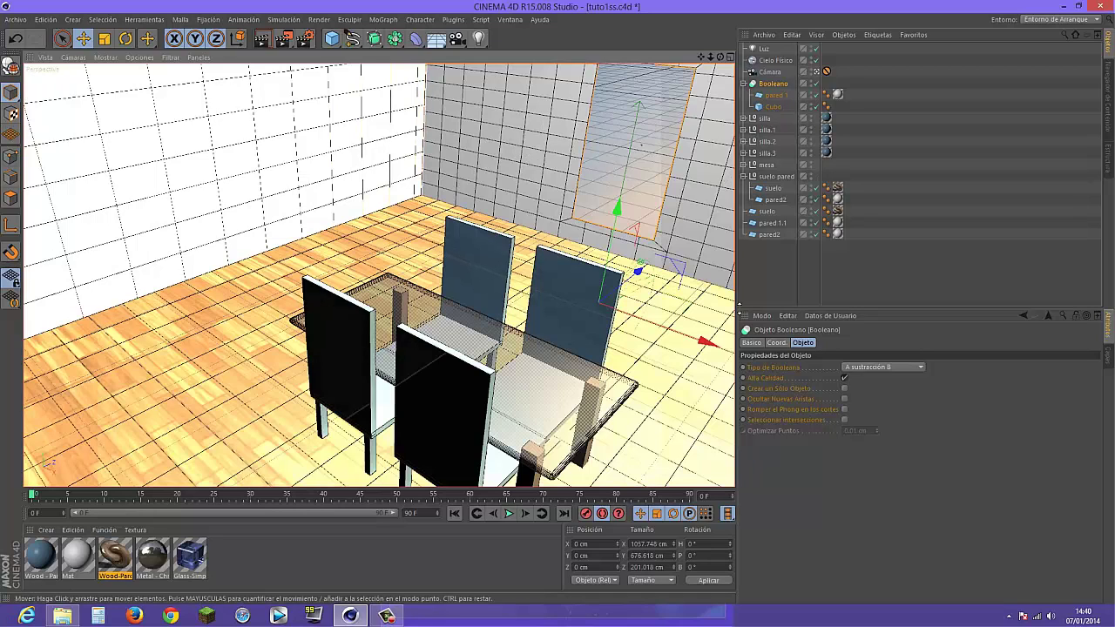
left_click(775, 96)
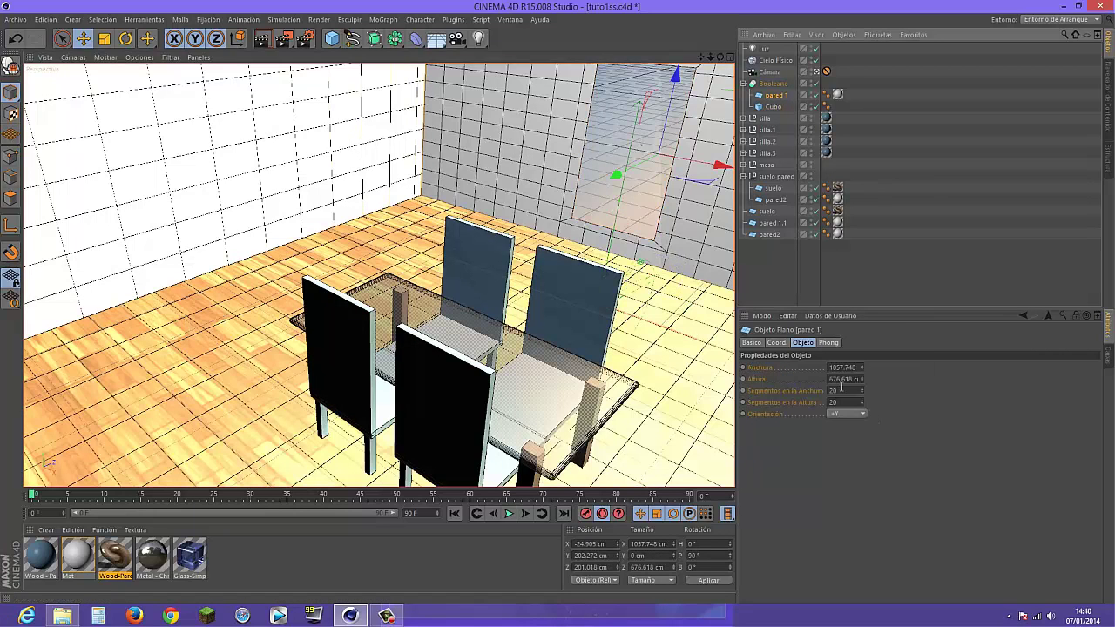
left_click(826, 345)
left_click(785, 344)
left_click(760, 345)
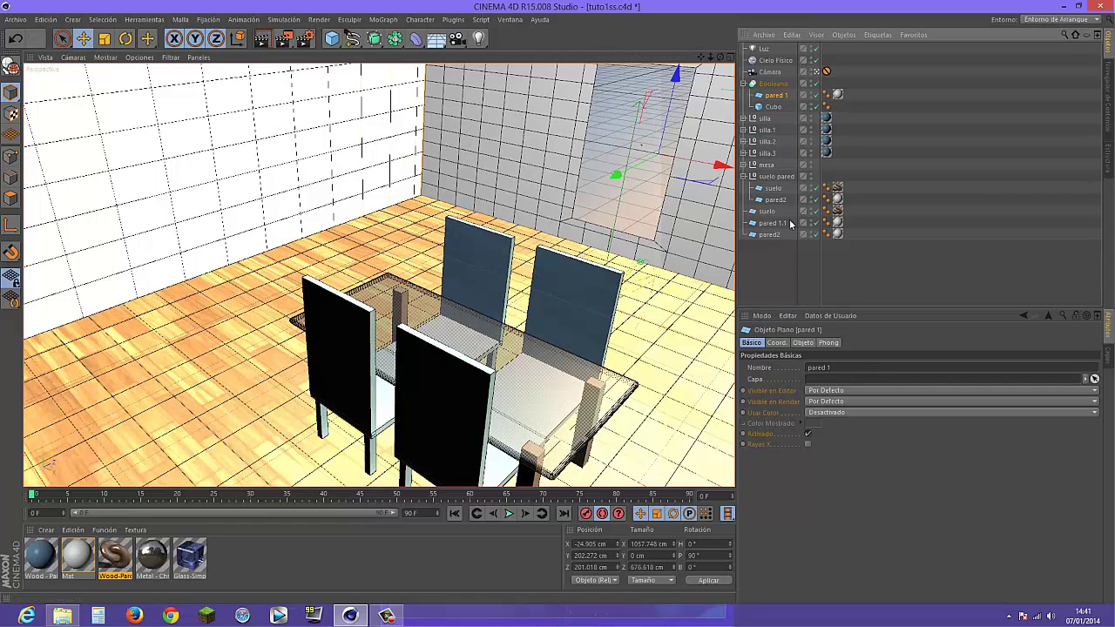
left_click(776, 342)
left_click(828, 342)
left_click(802, 342)
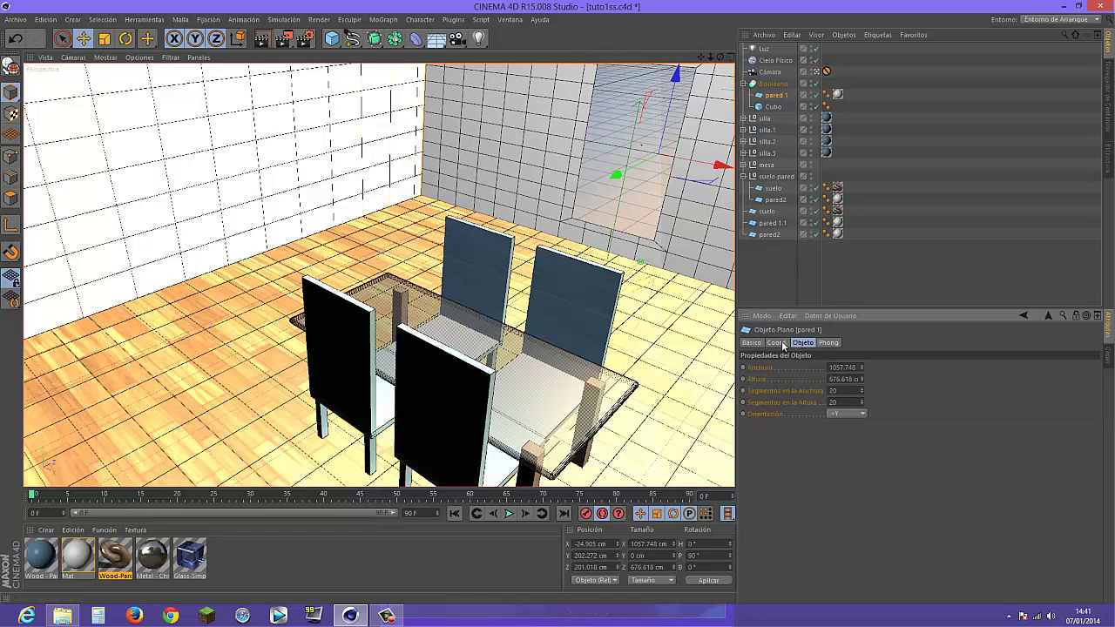
- Give pared 1 50 width and 50 height segments and make it editable
left_click(751, 343)
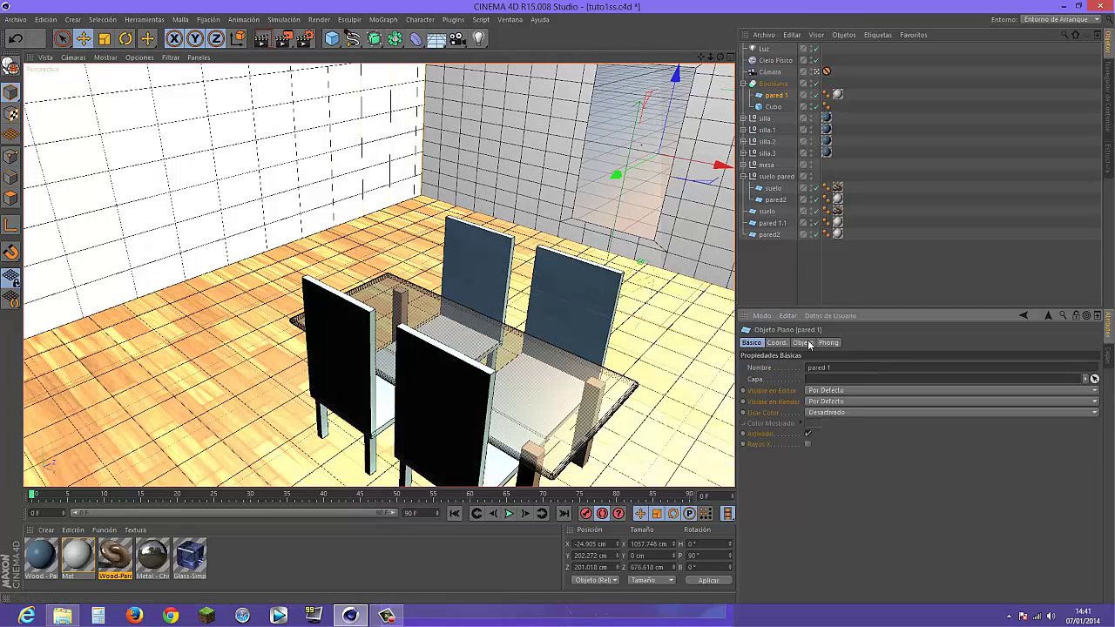
left_click(801, 342)
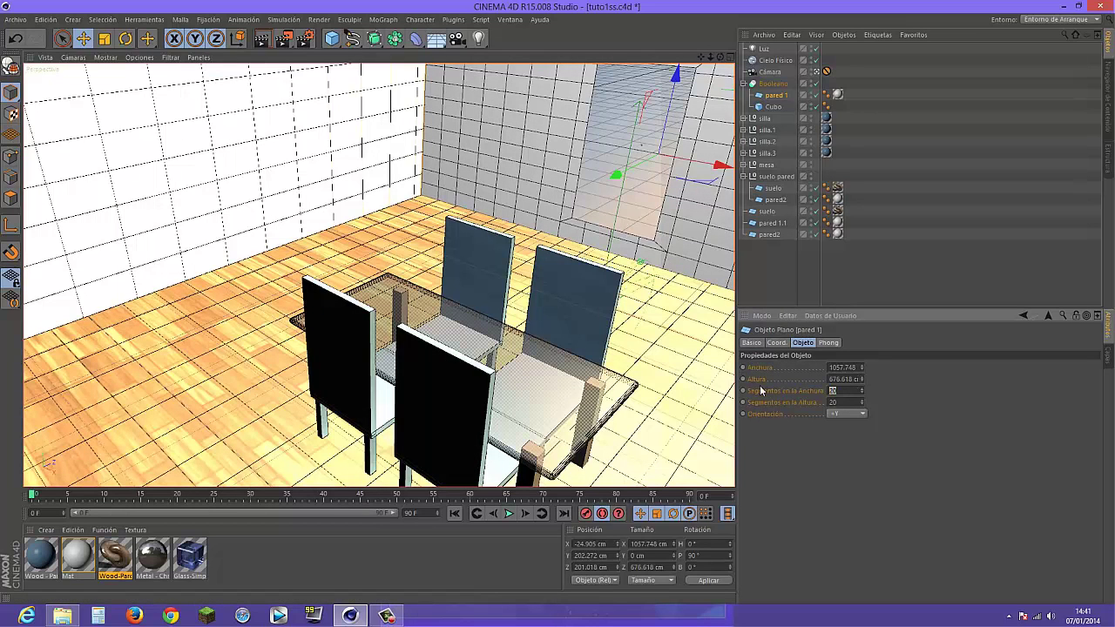
key("Tab")
type("50")
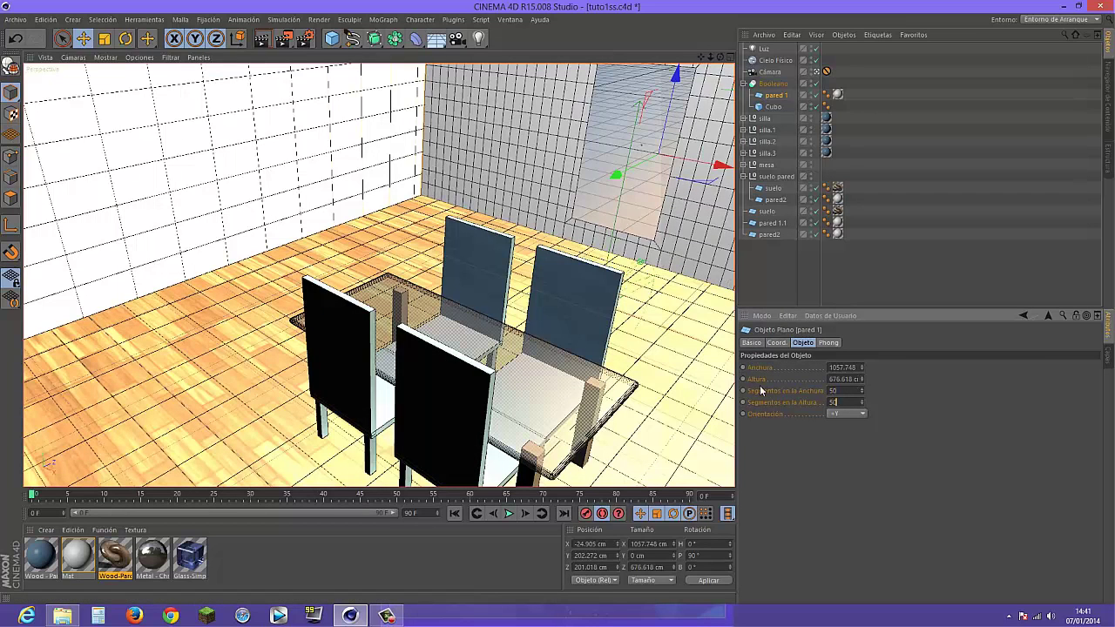
key("Return")
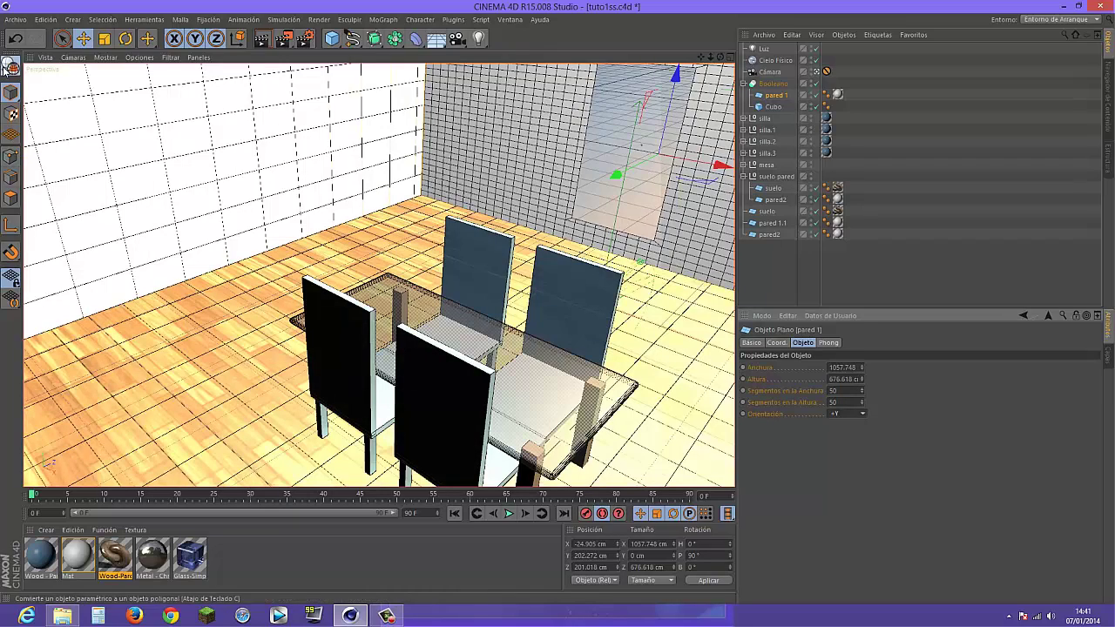
left_click(10, 68)
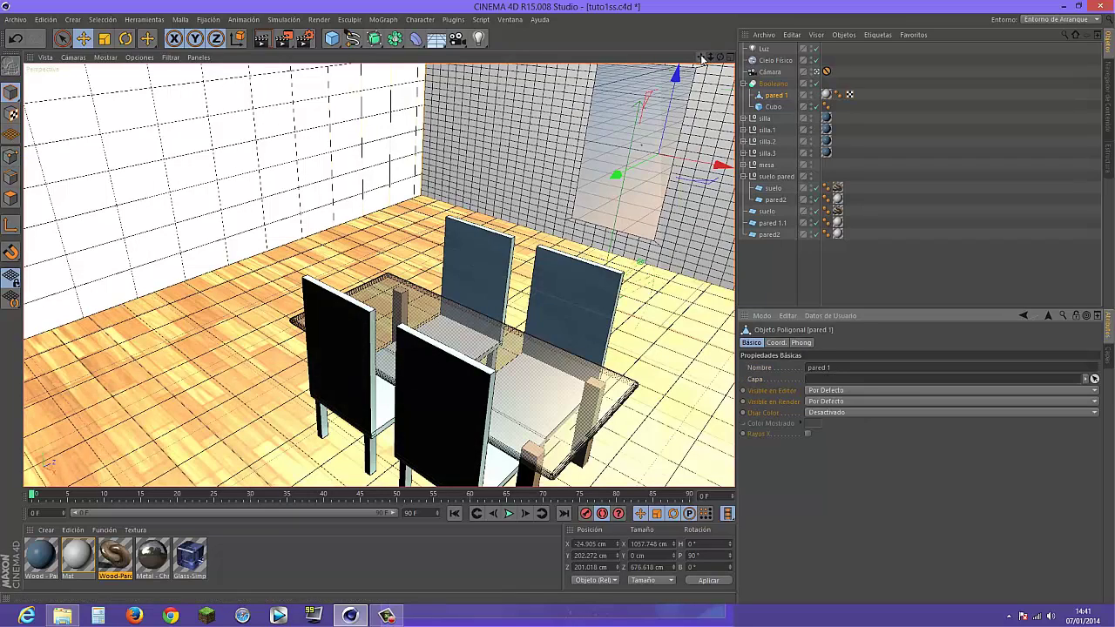
- Orbit and zoom the Perspective view to frame the wall's window opening close up
mouse_move(720, 57)
left_mouse_down()
mouse_move(741, 59)
mouse_move(723, 58)
left_mouse_up()
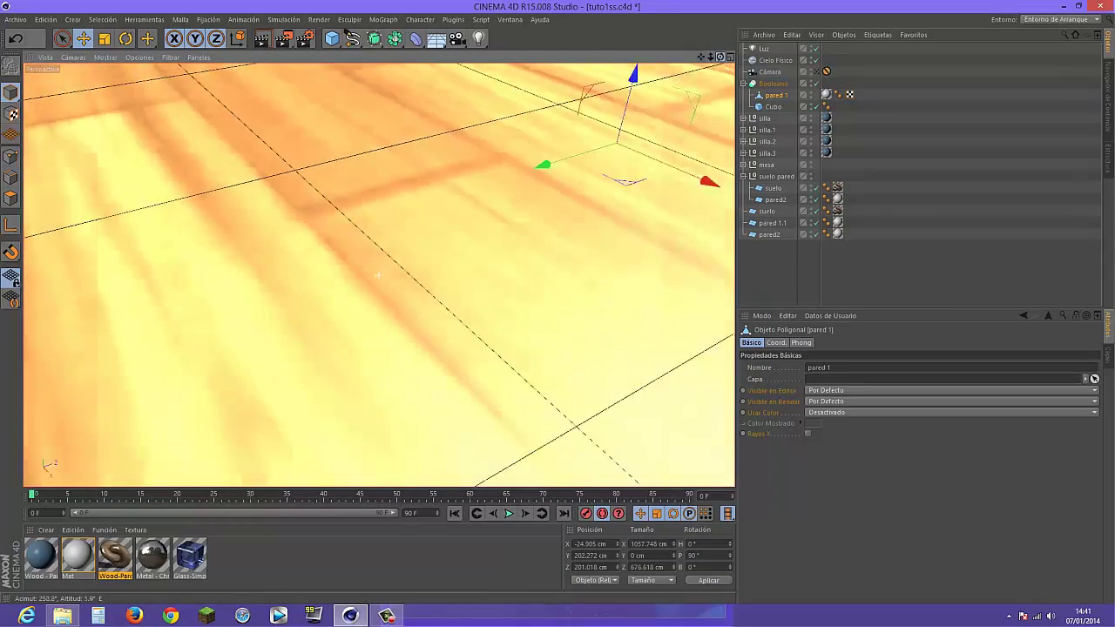
scroll(379, 275, "down", 5)
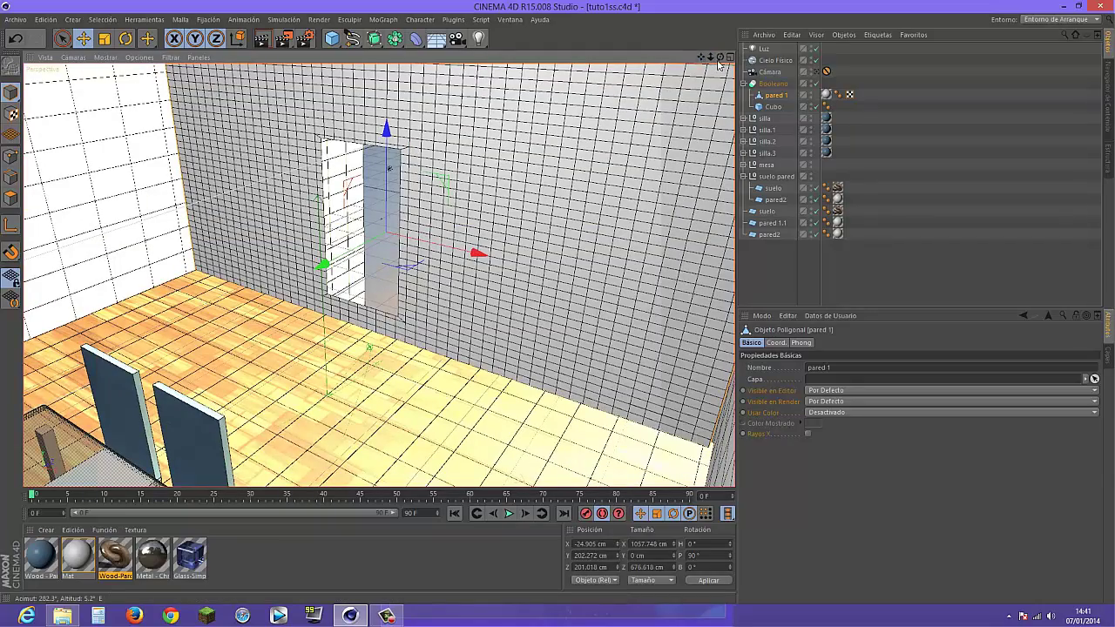
scroll(379, 276, "up", 3)
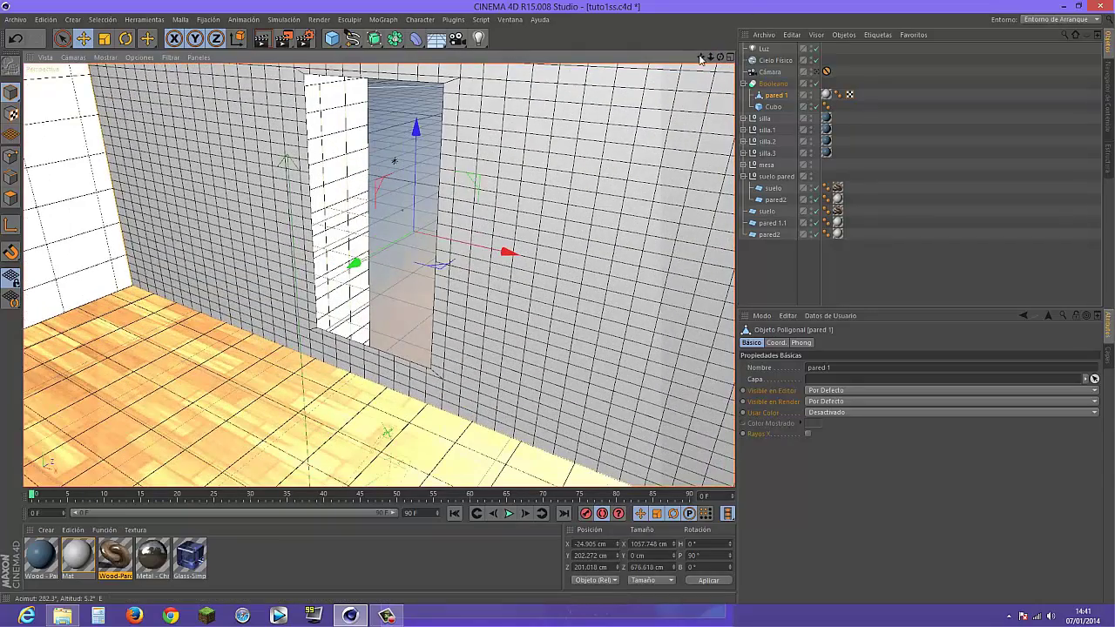
scroll(379, 275, "up", 6)
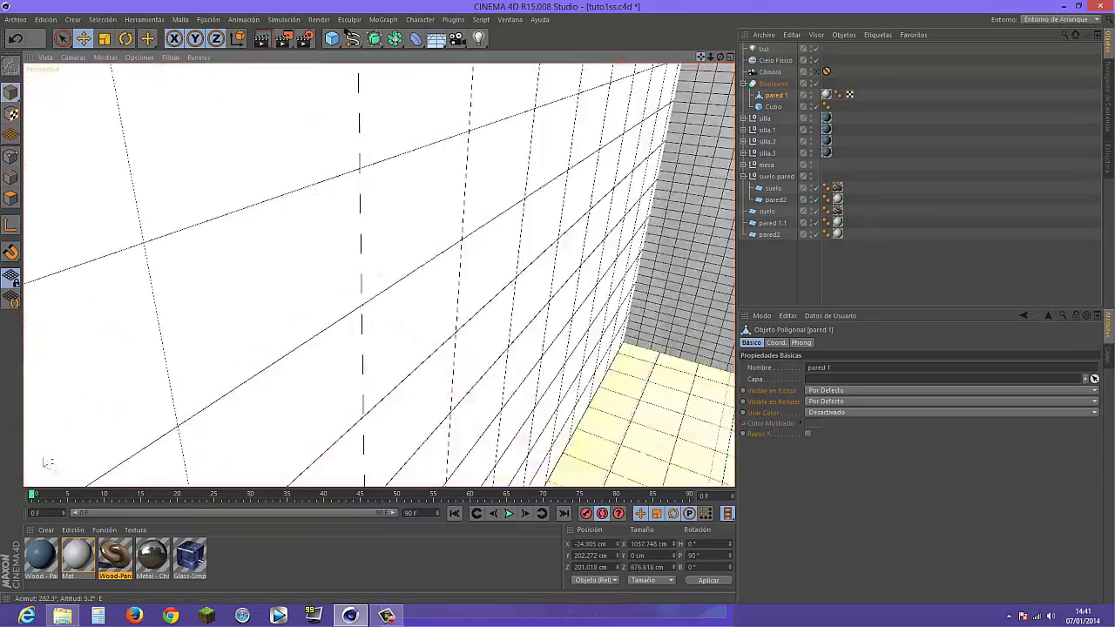
scroll(554, 165, "down", 5)
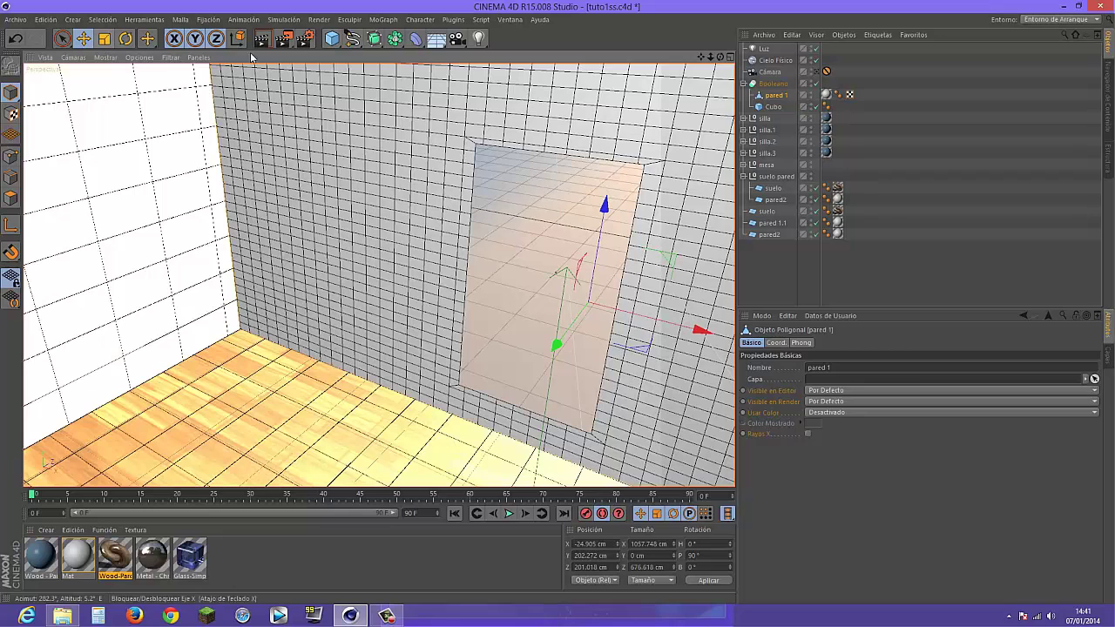
- Switch the wall to Polygons mode and pick the Live Selection brush
left_click(10, 198)
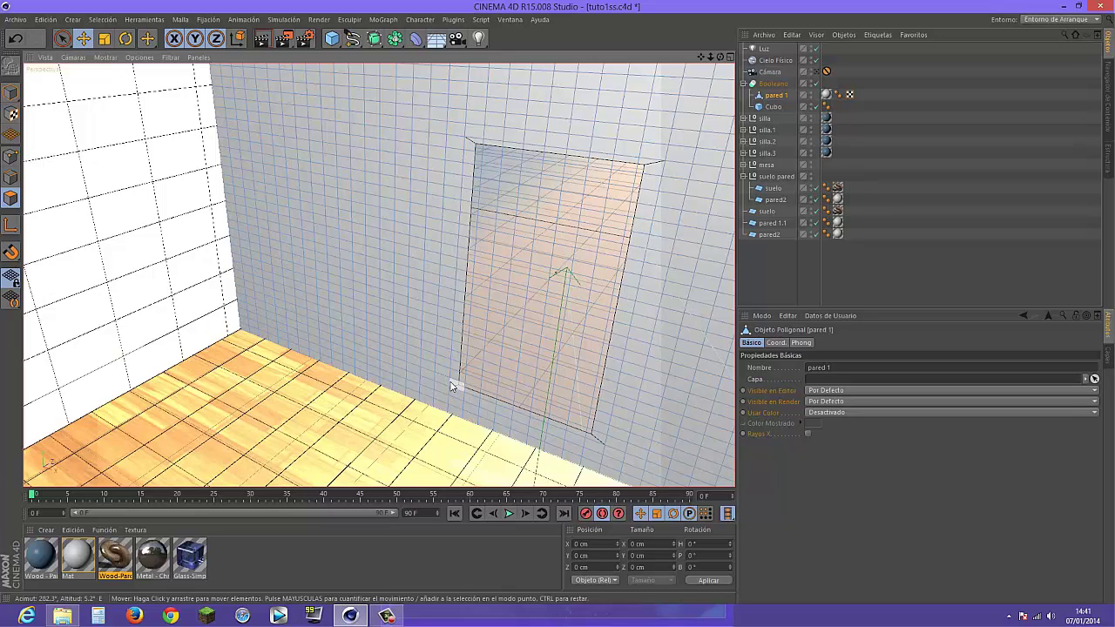
left_click_drag(451, 386, 454, 368)
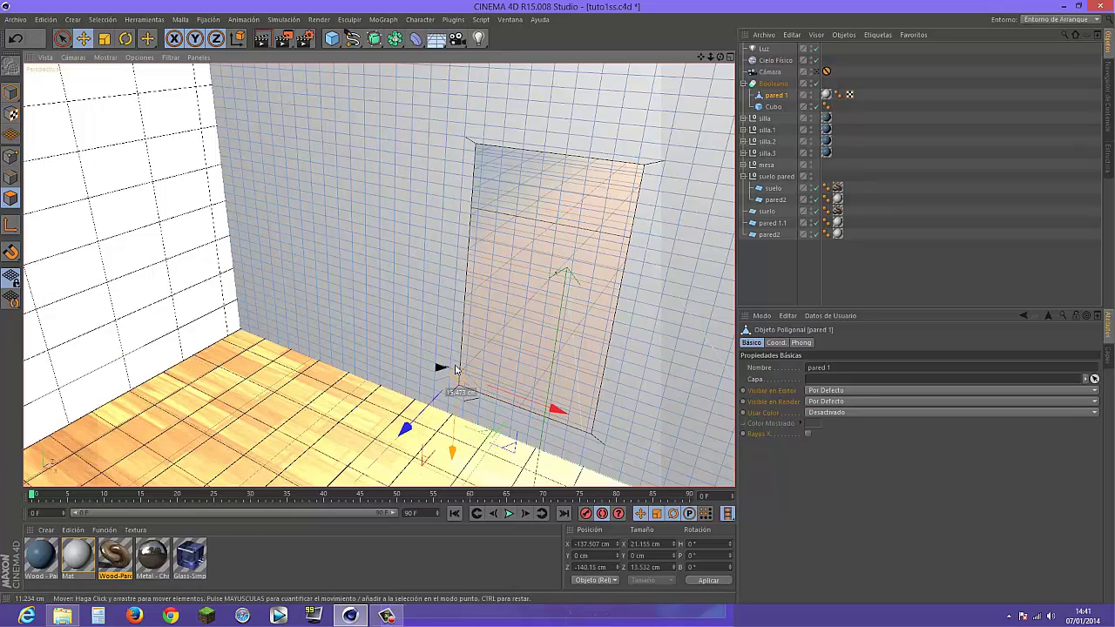
left_click(62, 39)
left_click(87, 76)
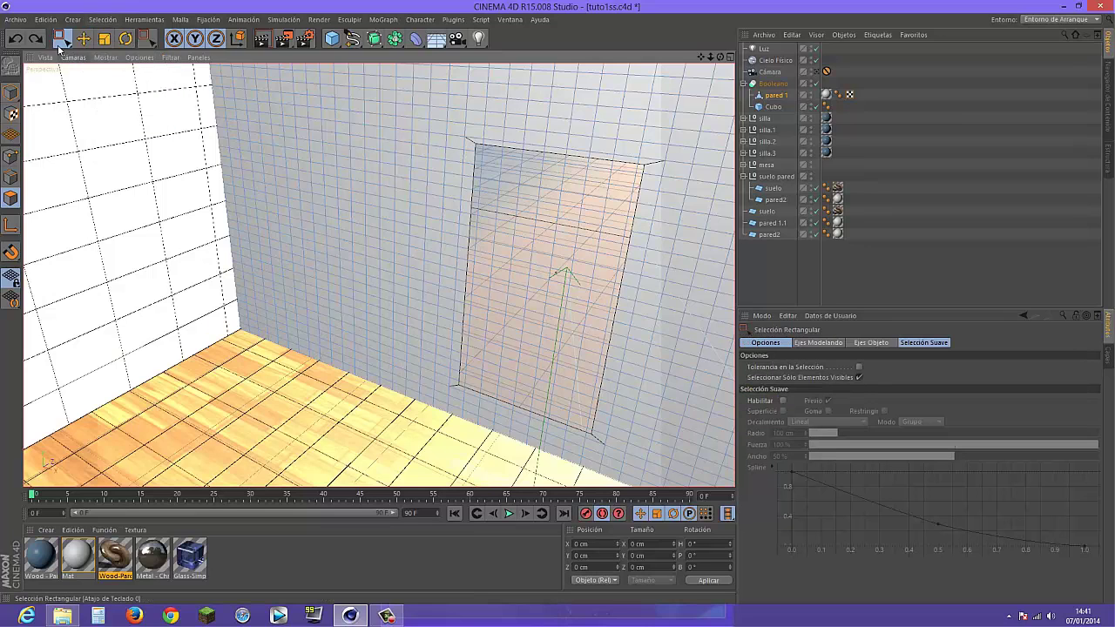
left_click_drag(61, 45, 87, 57)
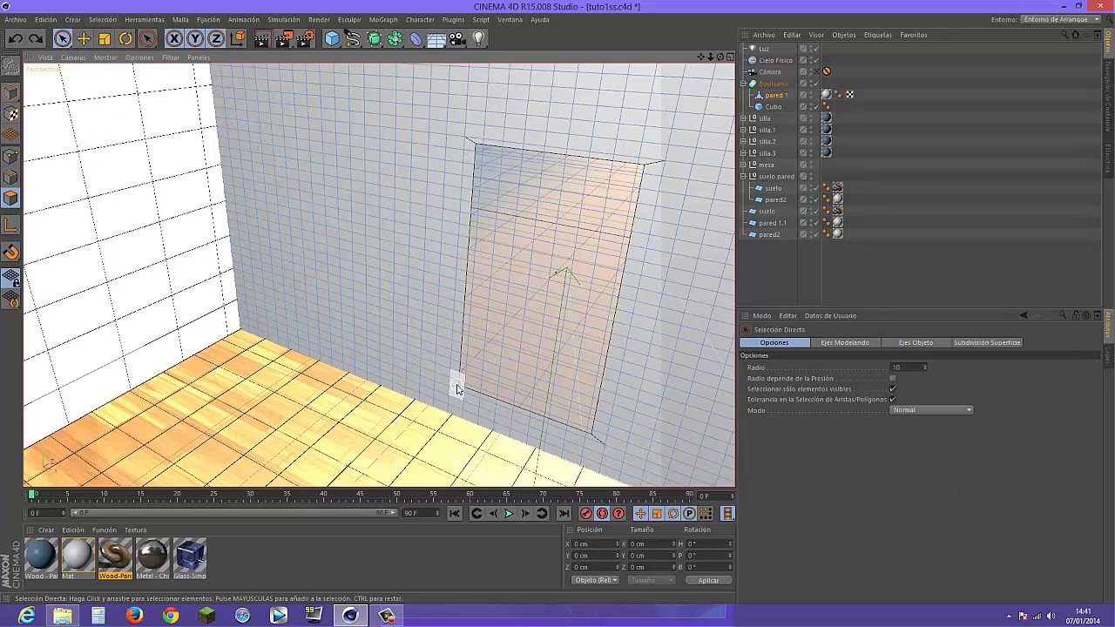
- Paint-select the ring of polygons along all four edges of the window opening
left_click_drag(464, 325, 476, 247)
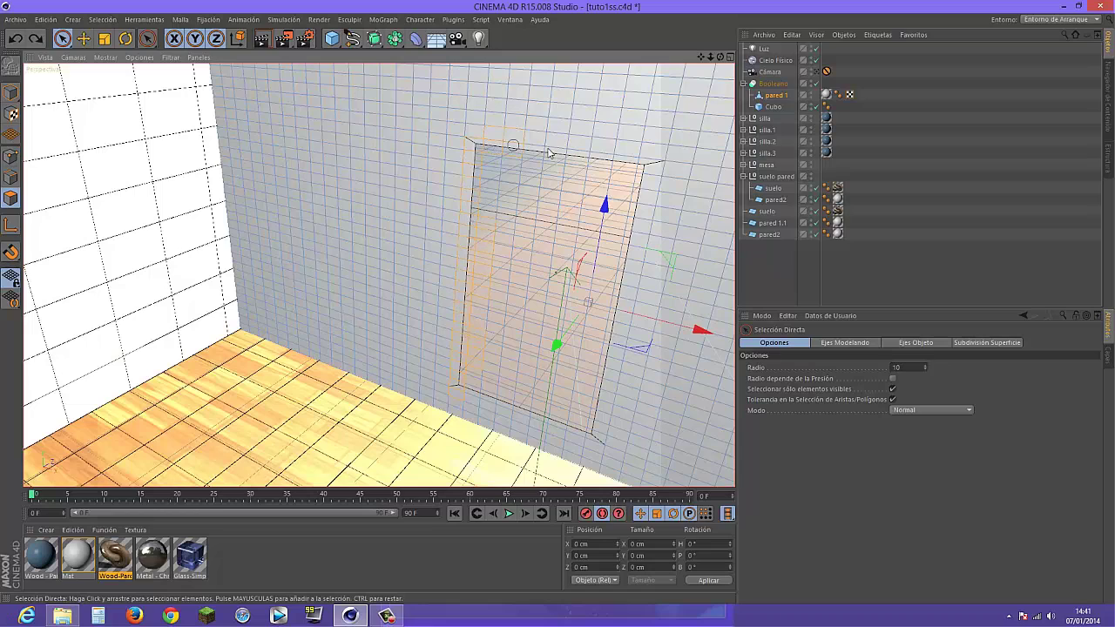
left_click_drag(549, 154, 639, 165)
left_click_drag(643, 233, 631, 304)
mouse_move(551, 430)
left_mouse_down()
mouse_move(490, 415)
mouse_move(465, 392)
left_mouse_up()
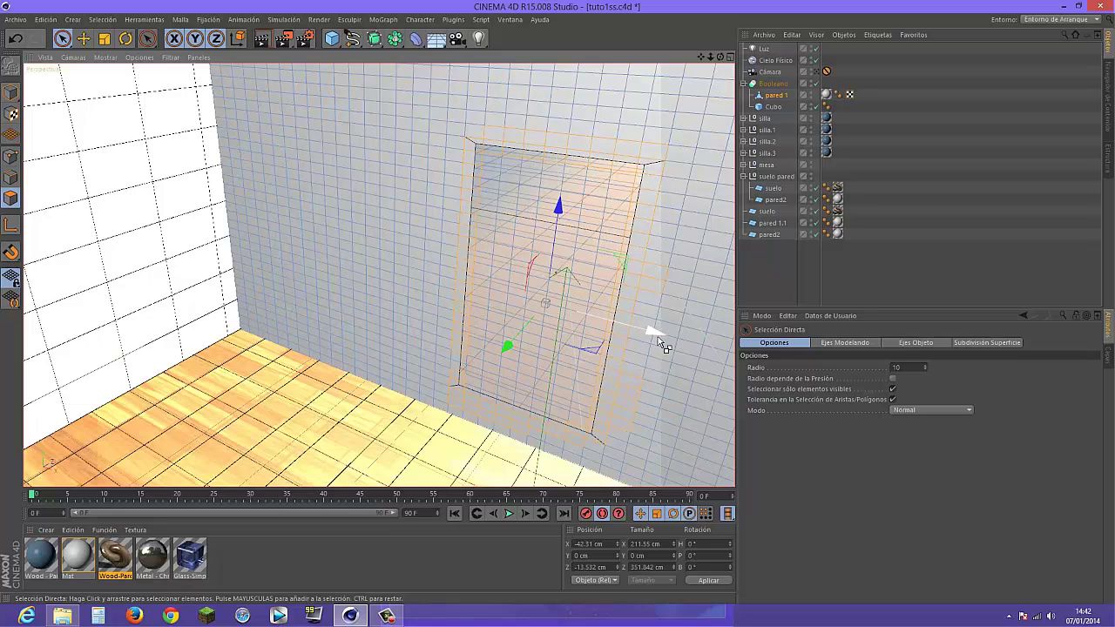
left_click(661, 252, "ctrl")
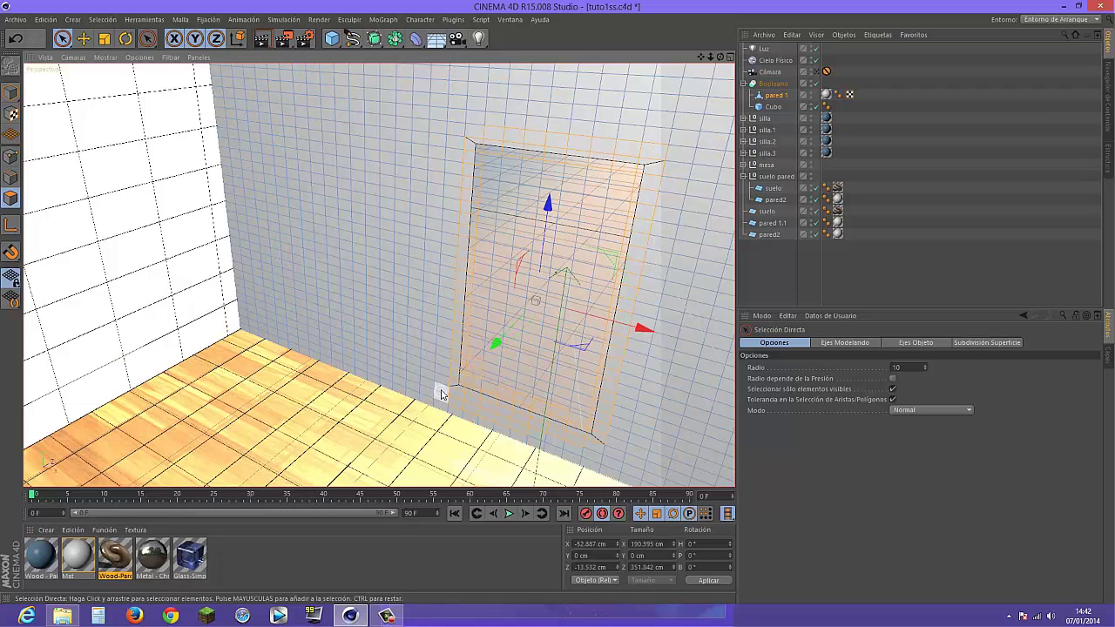
left_click(483, 415)
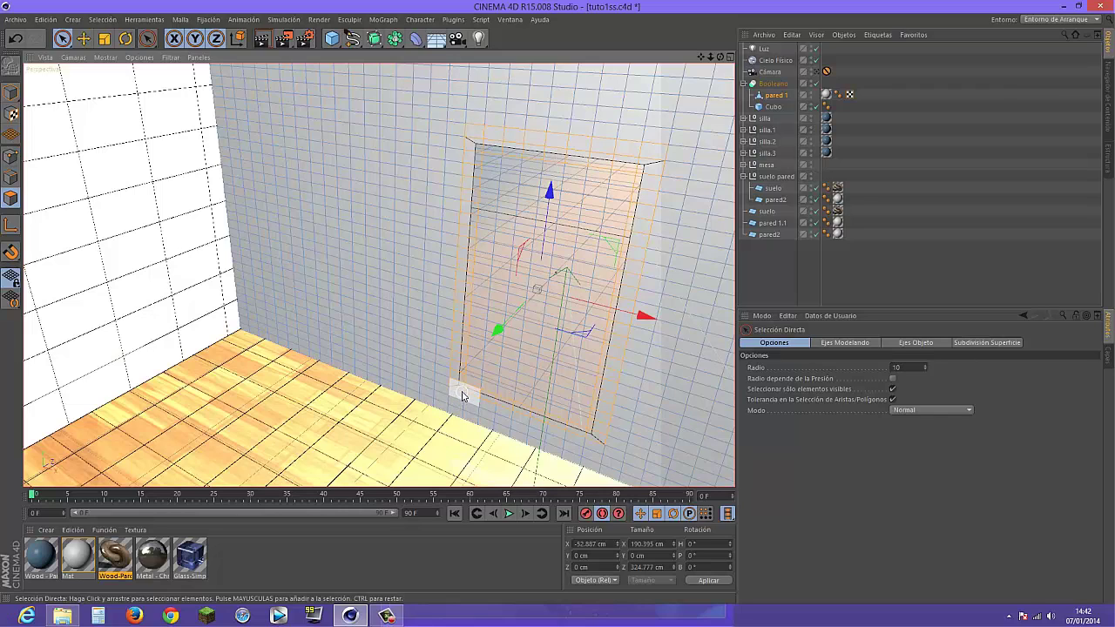
left_click(575, 431)
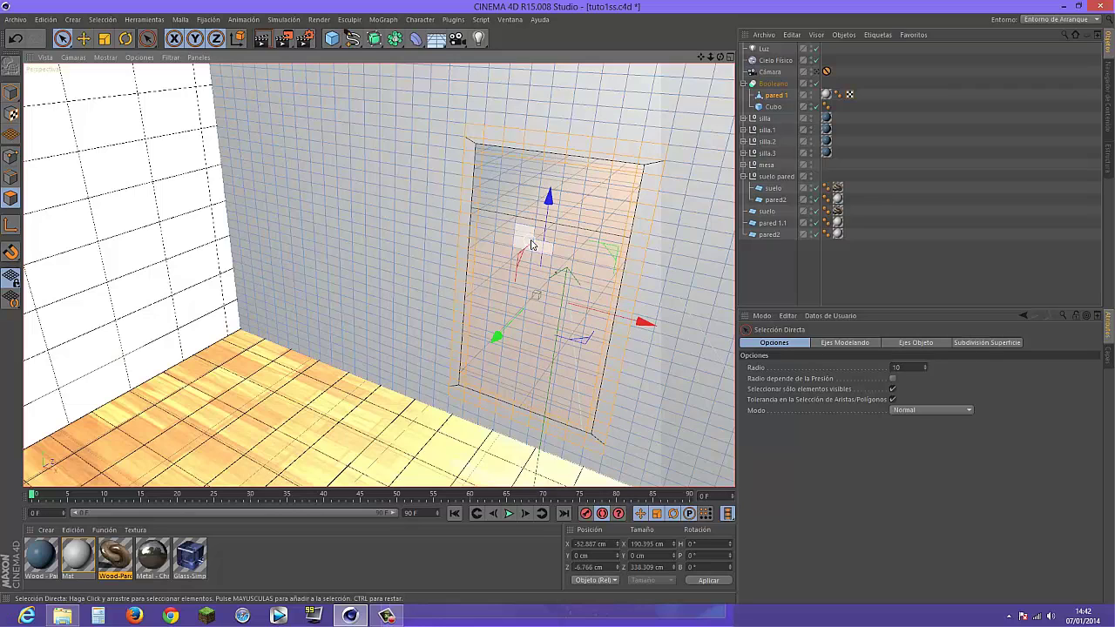
right_click(527, 236)
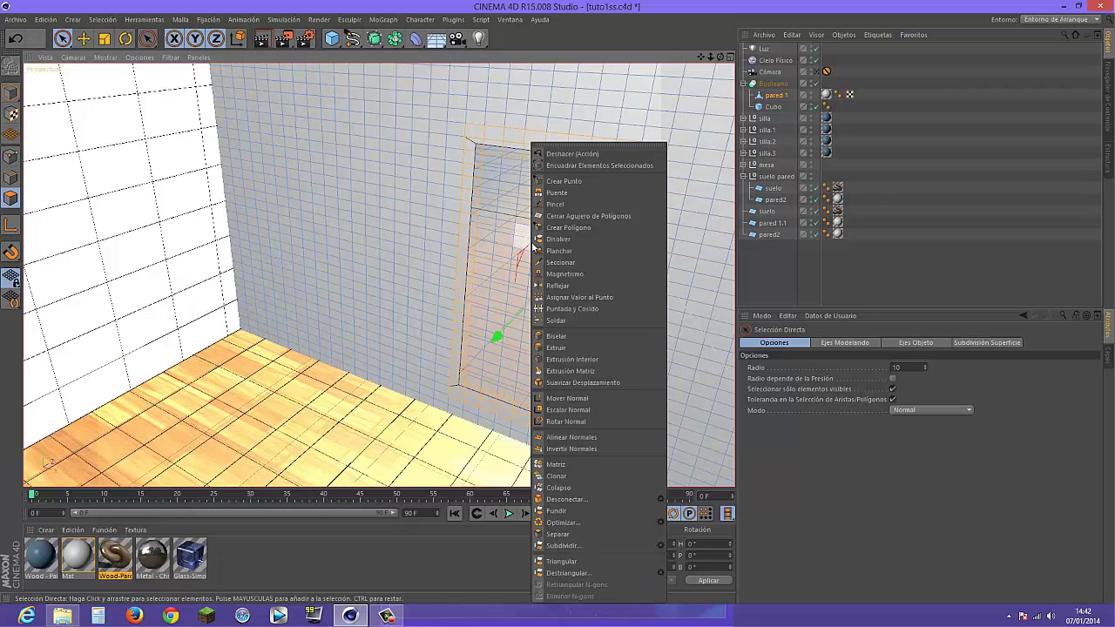
- Inset and bevel the opening's rim polygons by 3.9 cm, undoing an accidental chrome drop
left_click(592, 348)
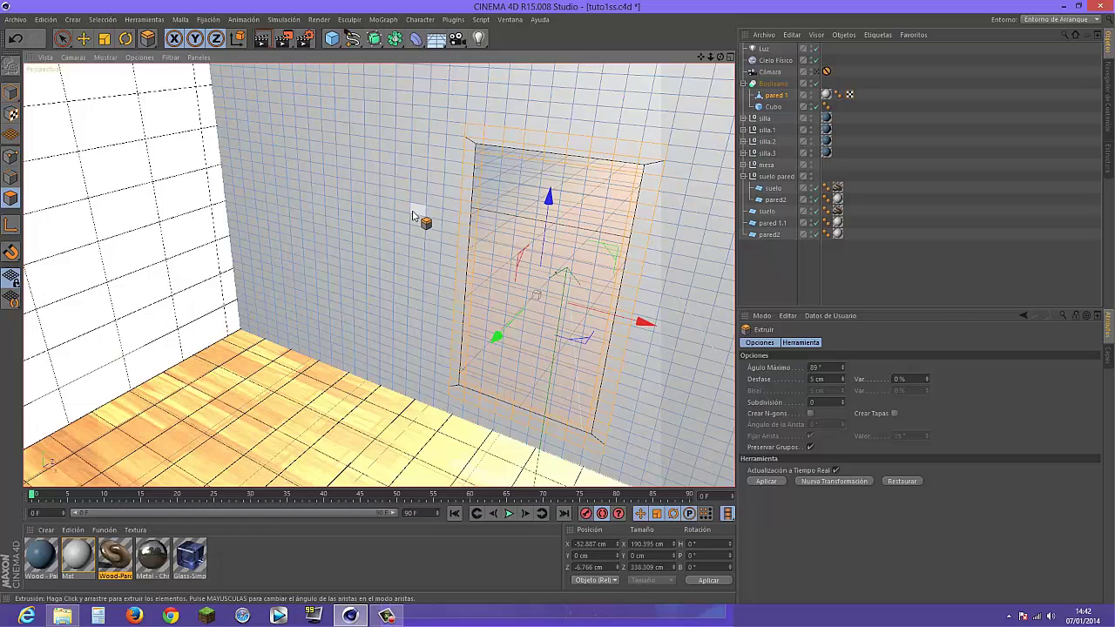
left_click_drag(418, 218, 471, 219)
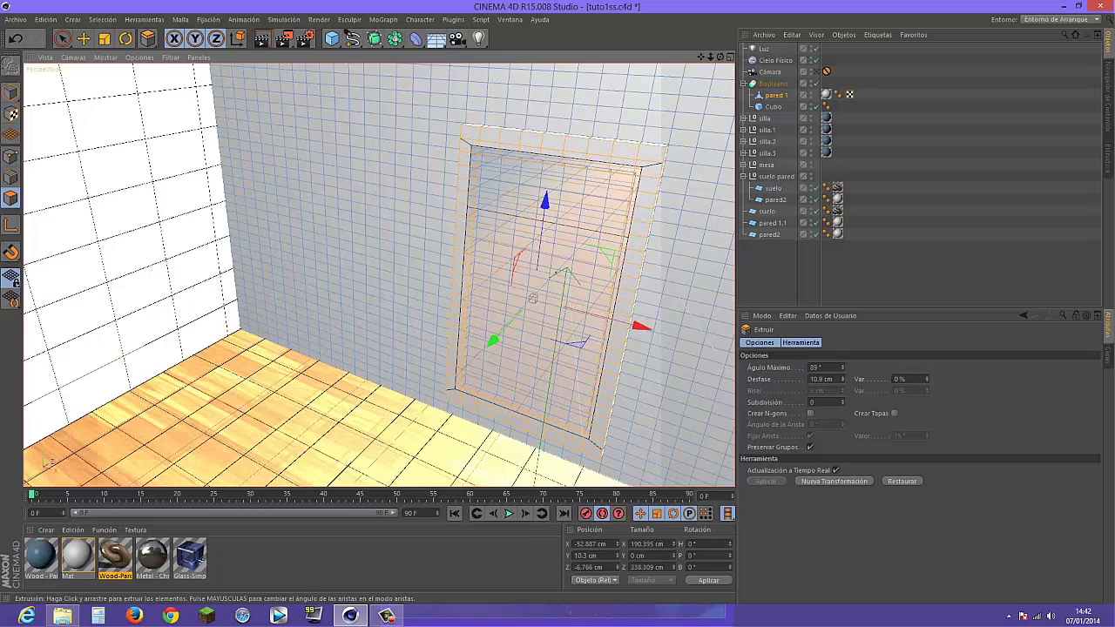
right_click(644, 279)
left_click(655, 334)
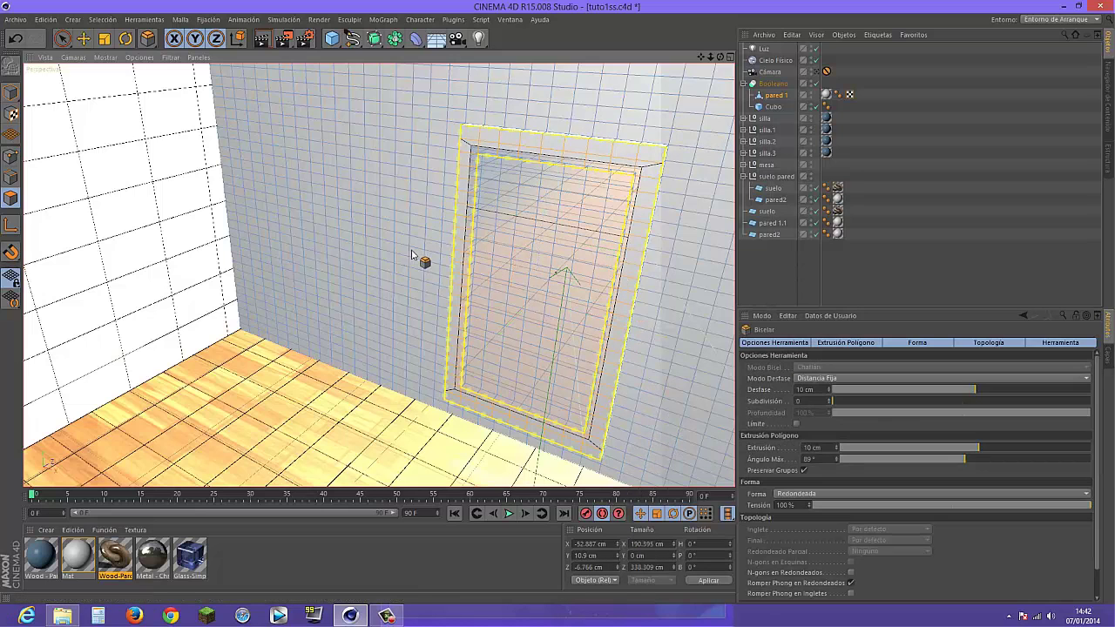
left_click_drag(645, 279, 584, 279)
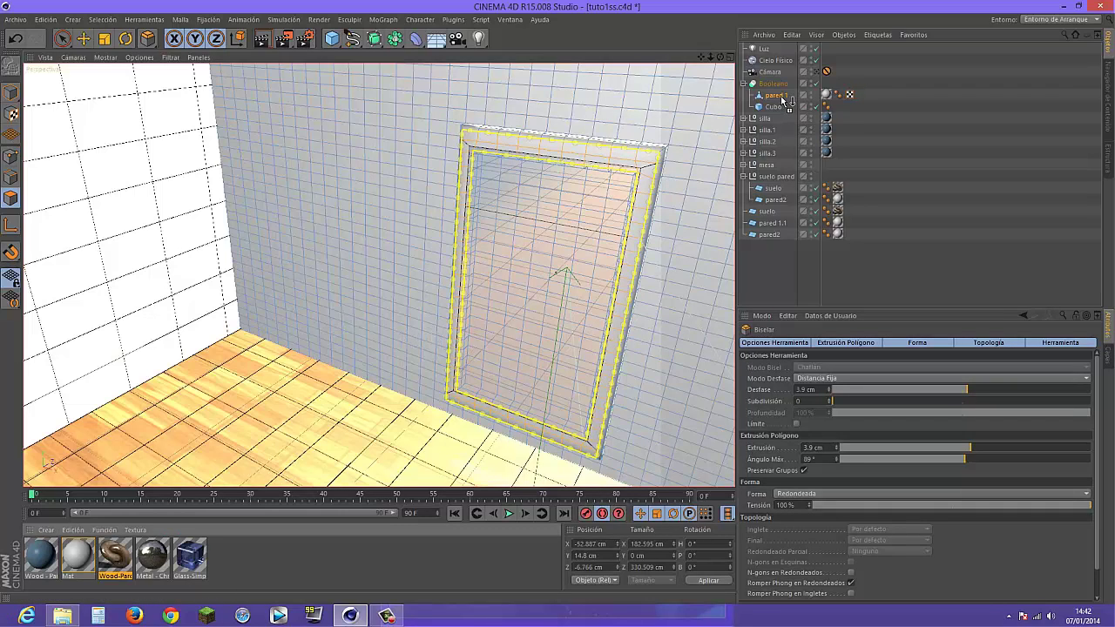
left_click_drag(783, 99, 783, 99)
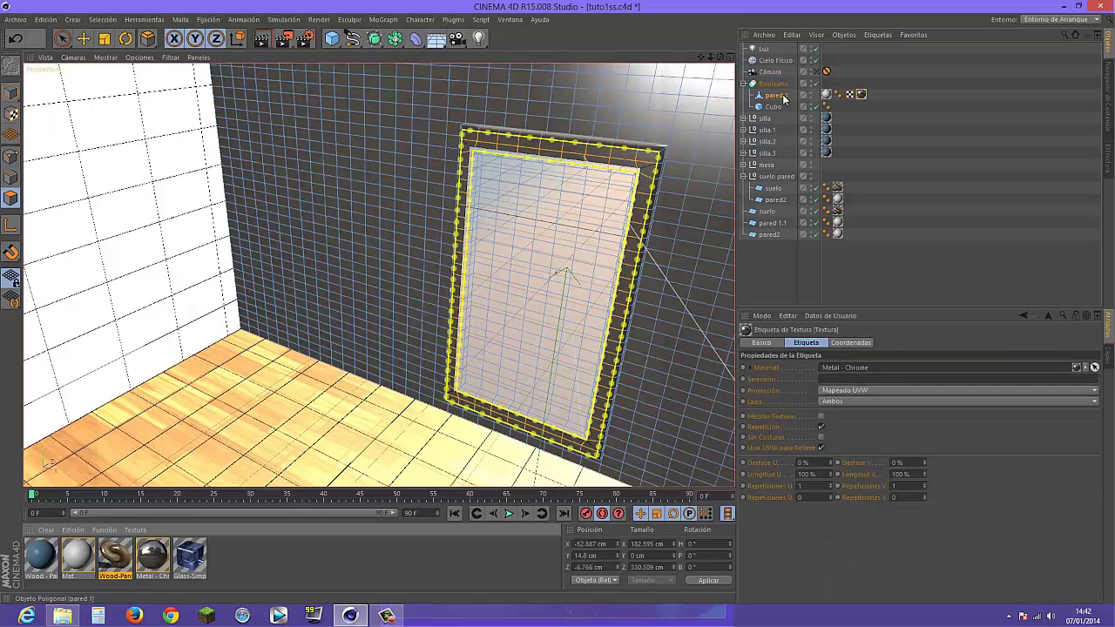
key("ctrl+z")
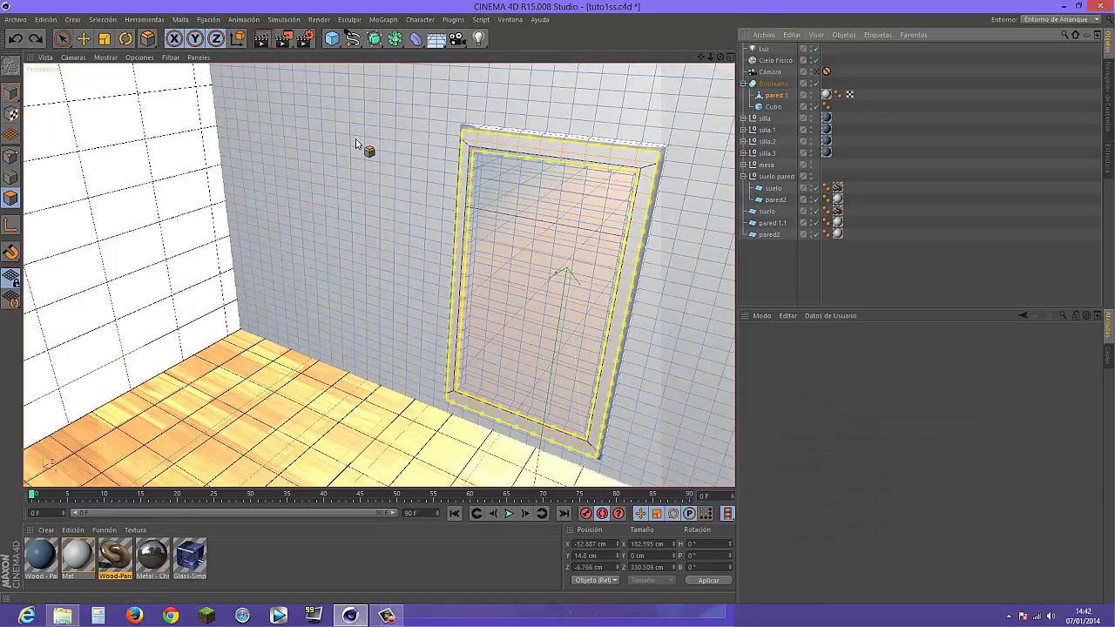
- Convert the selected frame points into a polygon selection
left_click(61, 39)
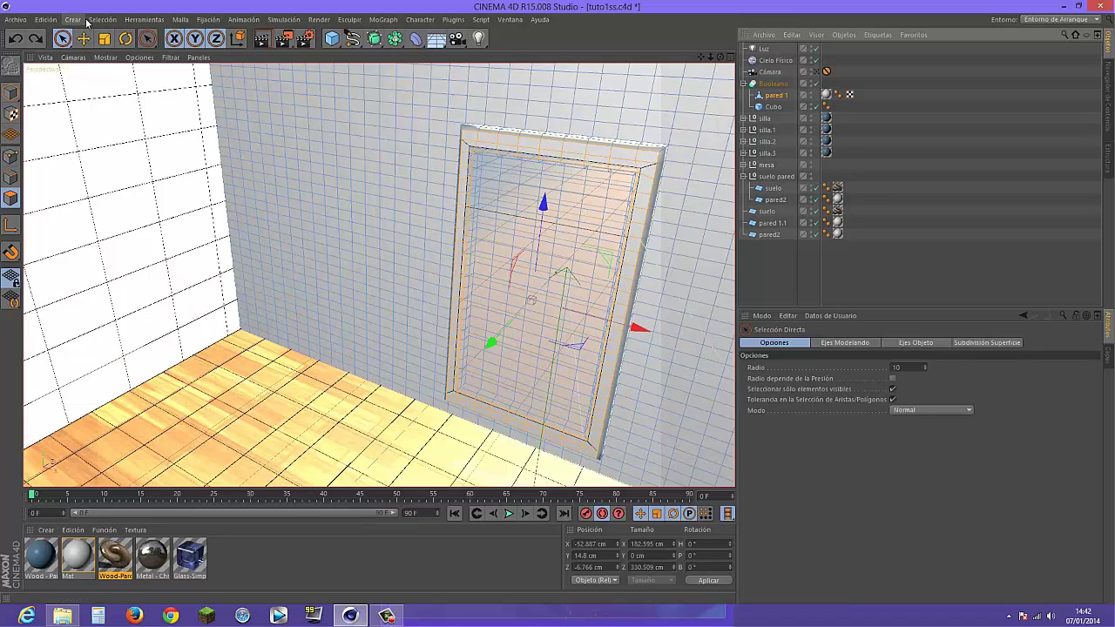
left_click(80, 20)
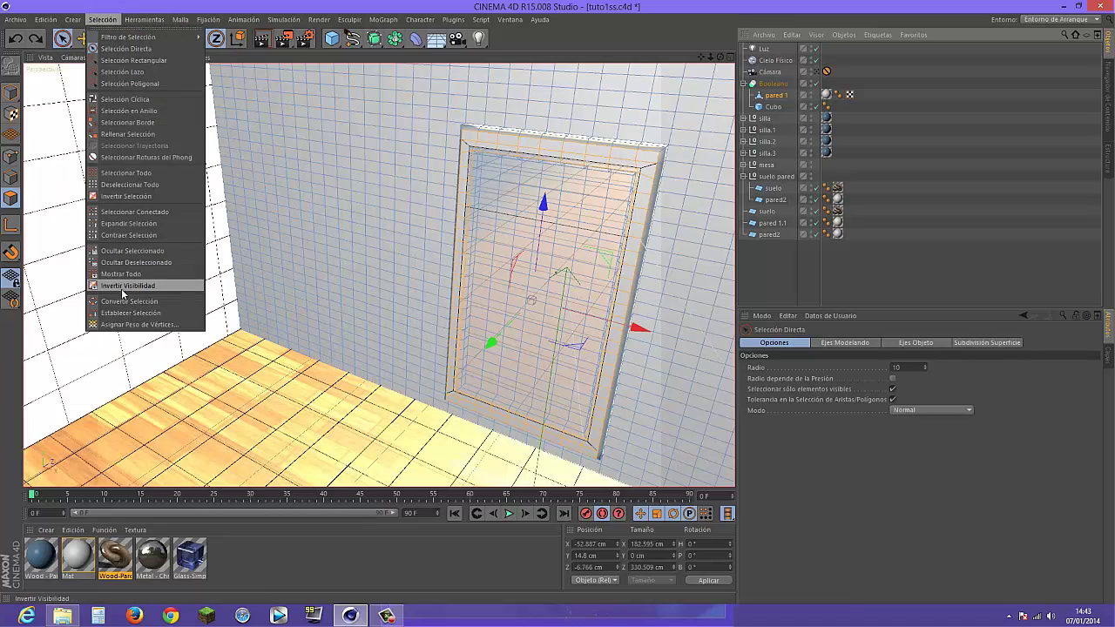
left_click(126, 300)
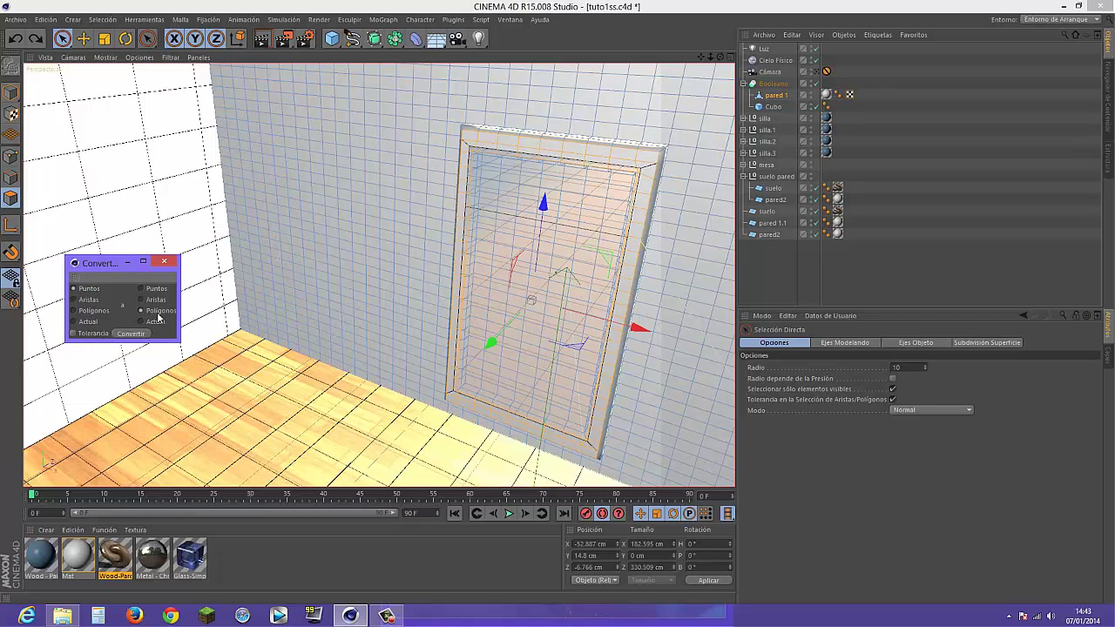
left_click(131, 335)
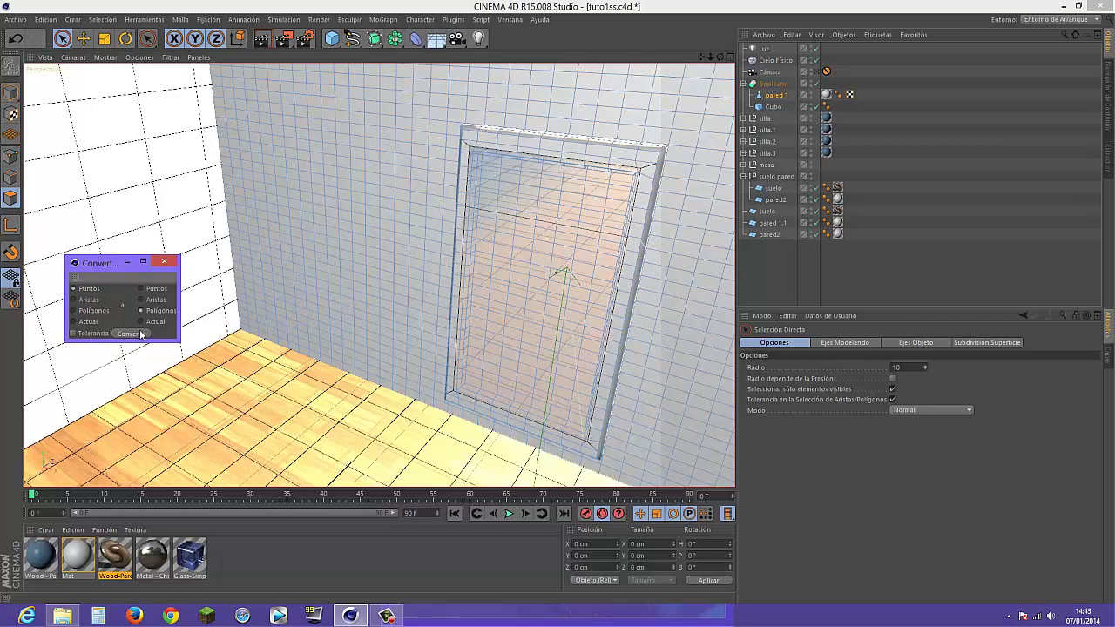
left_click(165, 262)
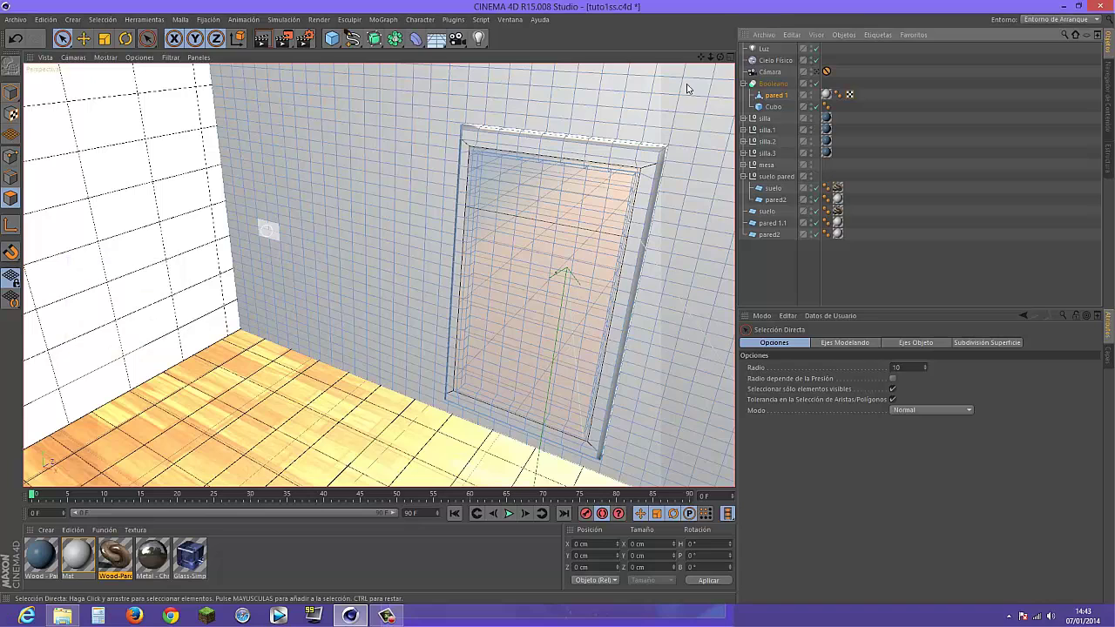
- Store pared 1's frame polygons as a Selección de Polígonos tag
left_click(778, 96)
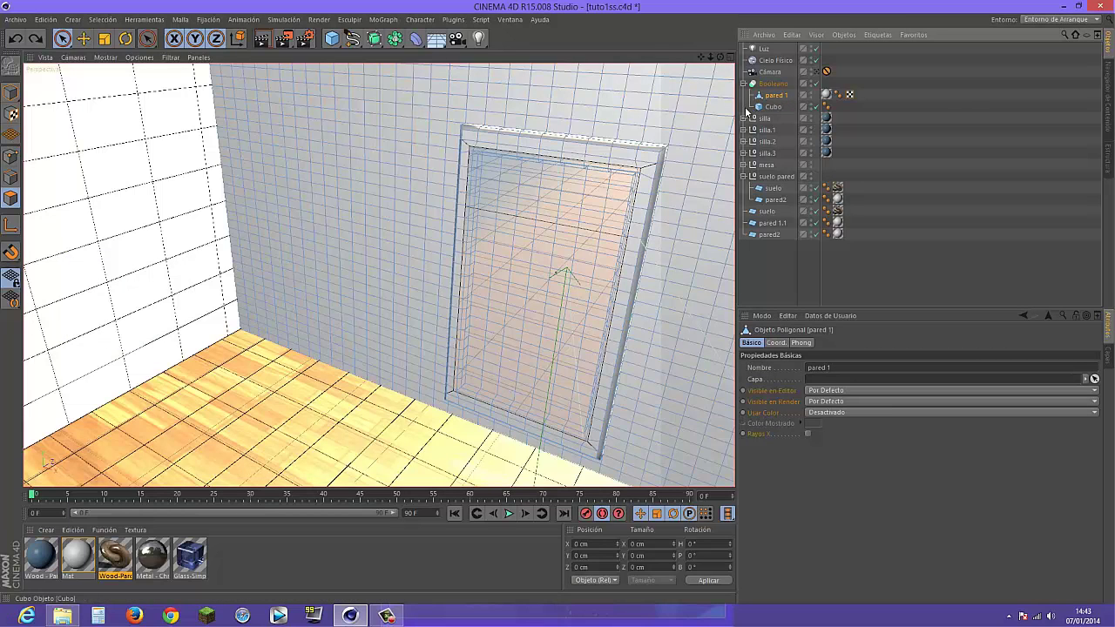
left_click(770, 96)
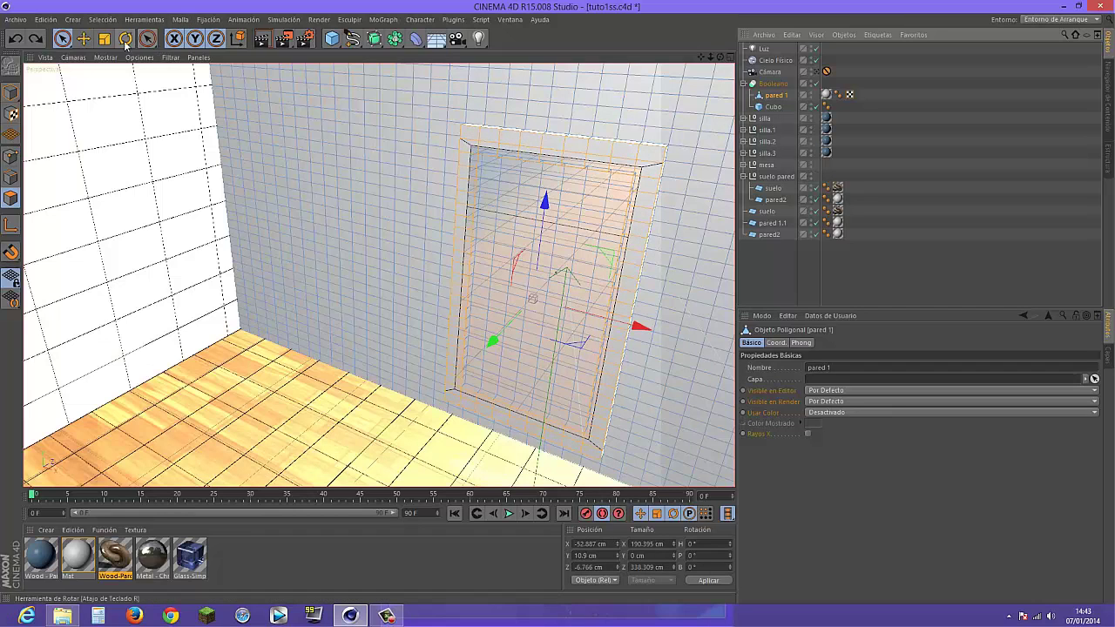
left_click(102, 19)
left_click(131, 286)
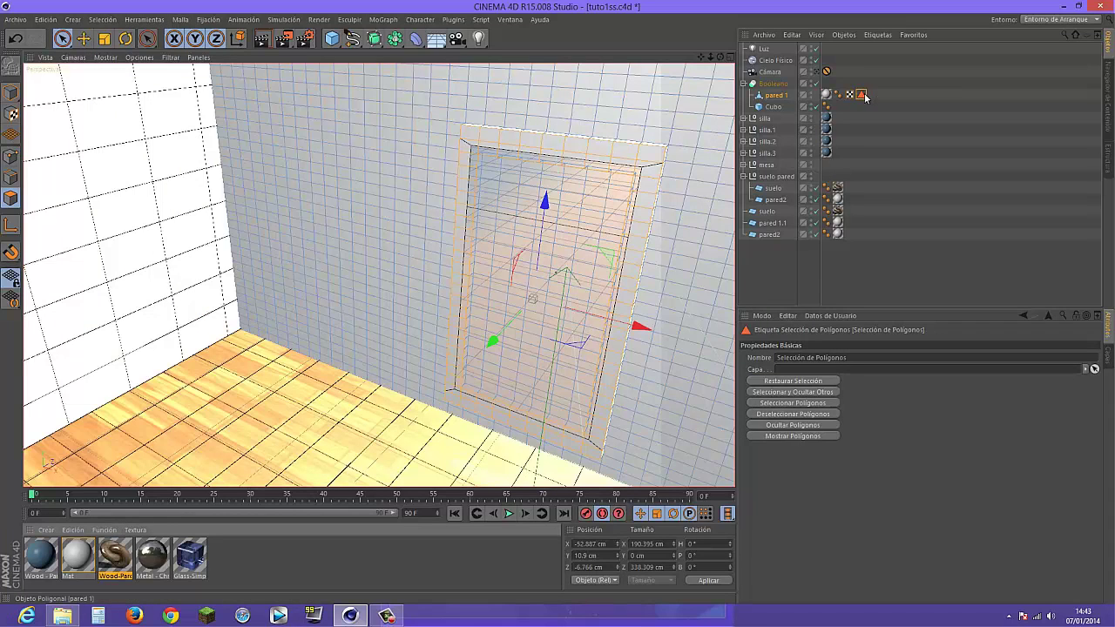
- Apply Metal - Chrome to the frame, render the room at 800×600, and close the viewer
left_click_drag(467, 252, 460, 245)
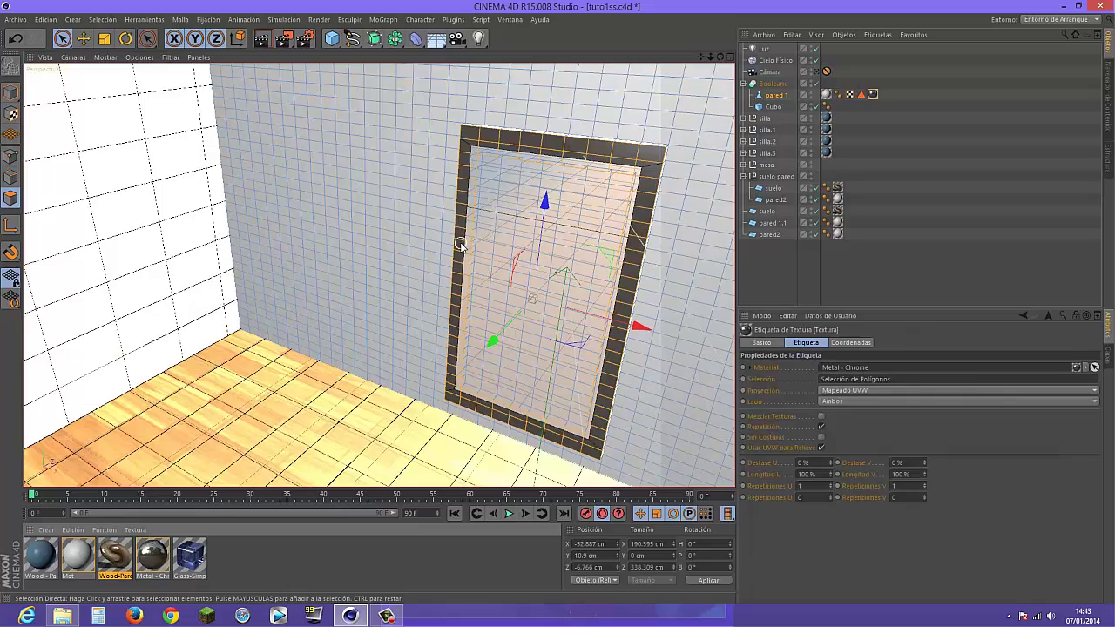
left_click_drag(726, 59, 714, 61)
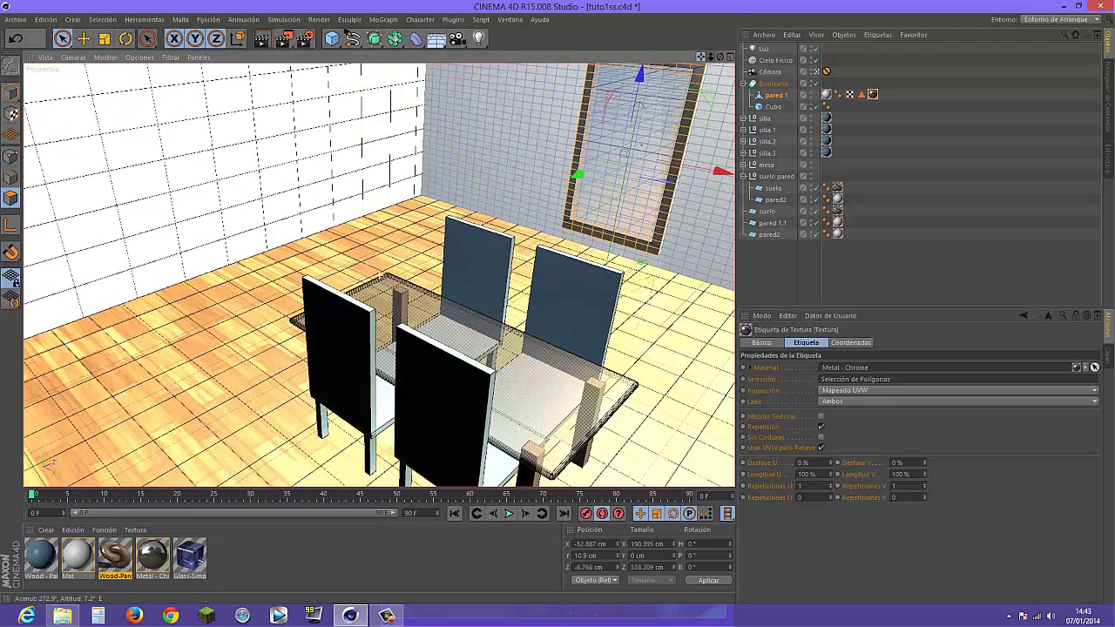
left_click(823, 78)
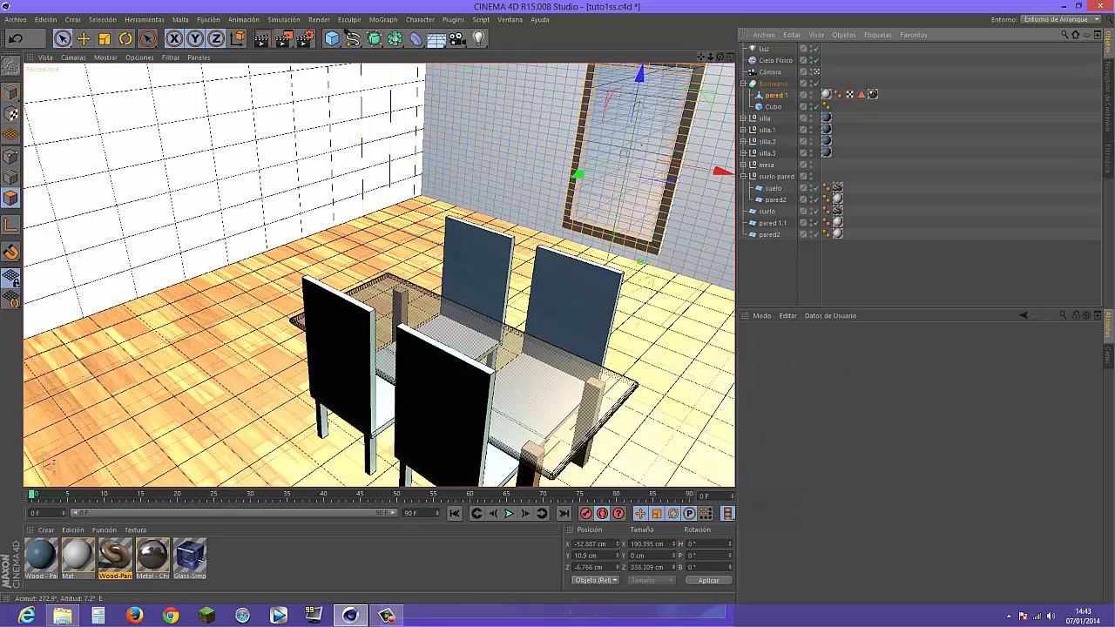
left_click_drag(365, 288, 379, 277, "alt")
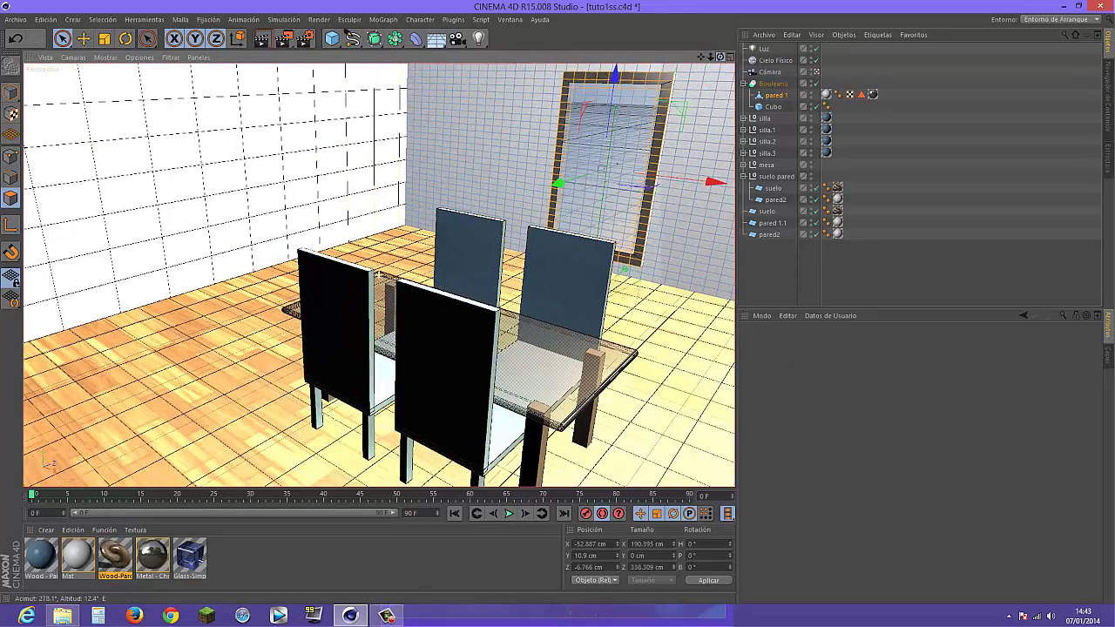
left_click(283, 39)
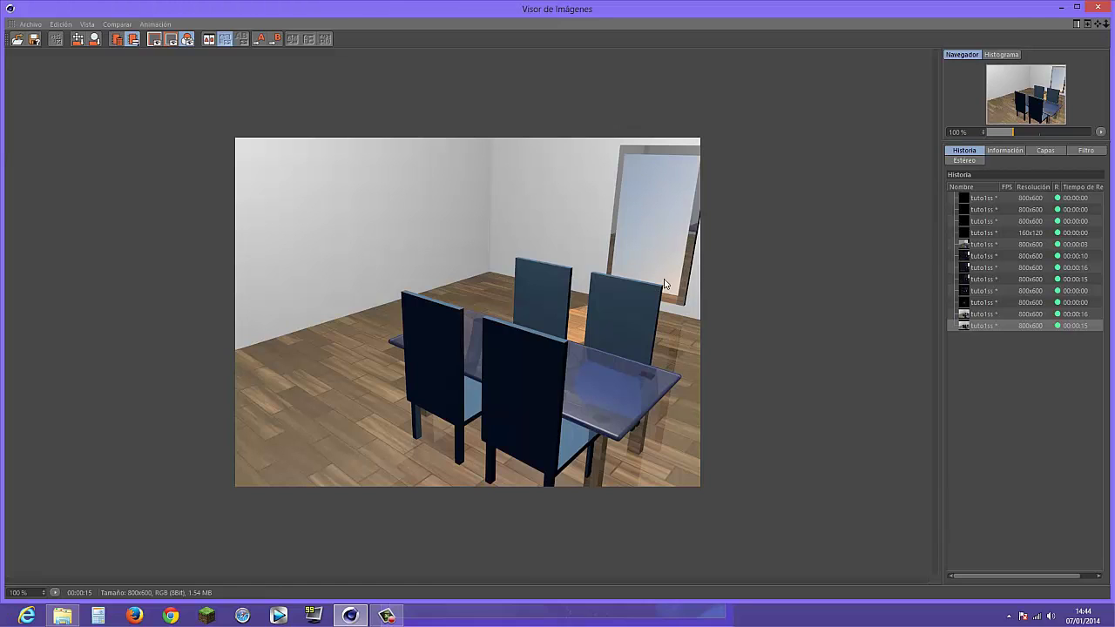
left_click(1105, 9)
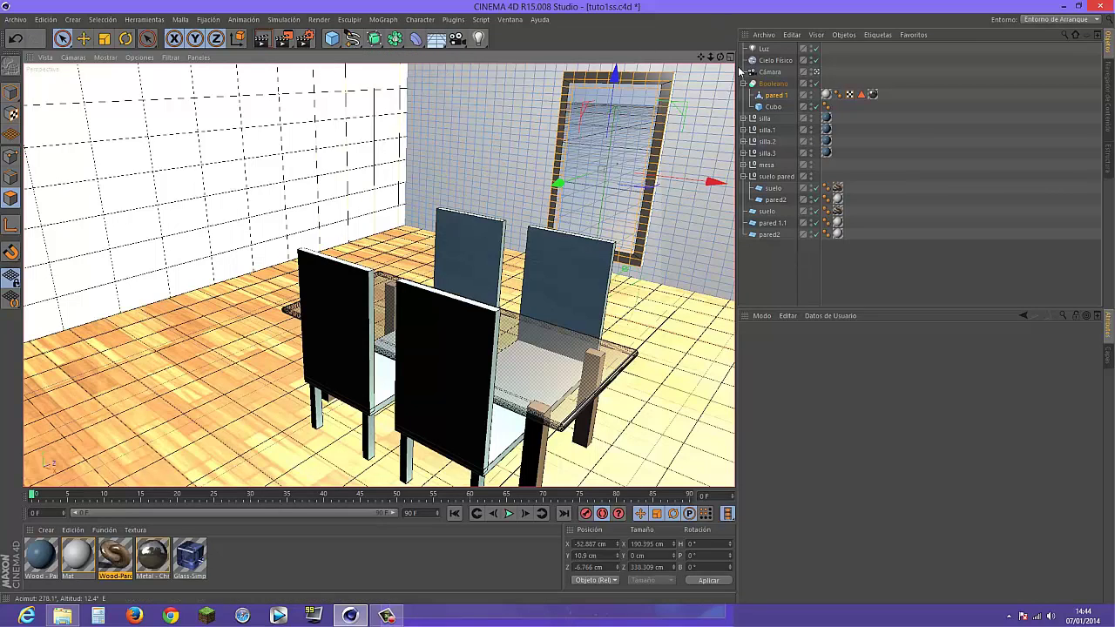
- Delete pared 1's Metal-Chrome tag and set the Mat material's Brillo to 77%
left_click(872, 94)
key("Delete")
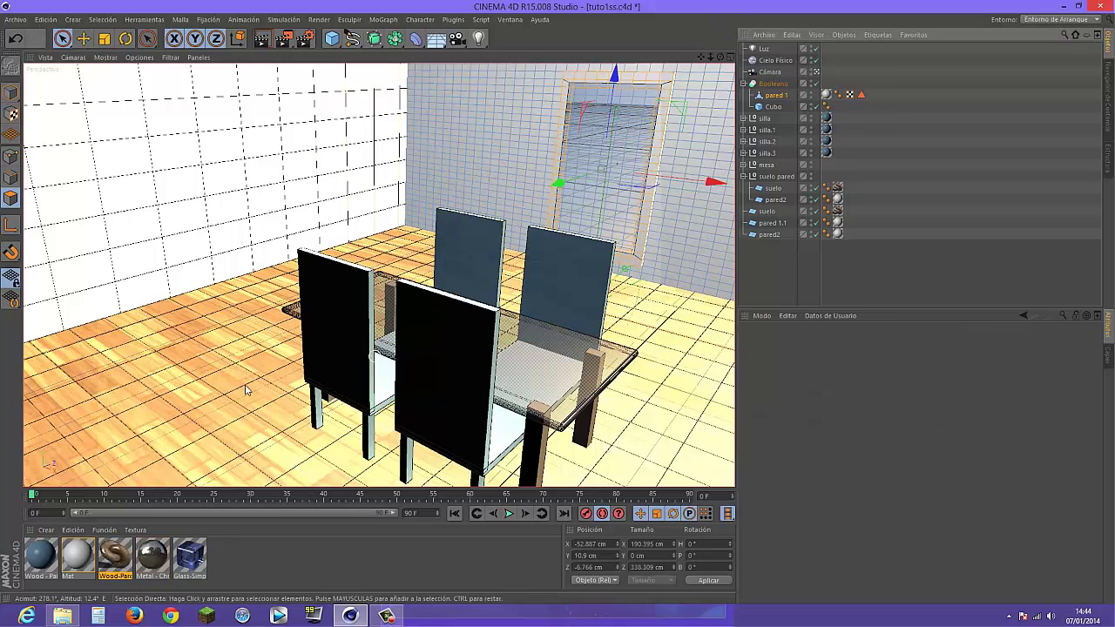
double_click(77, 557)
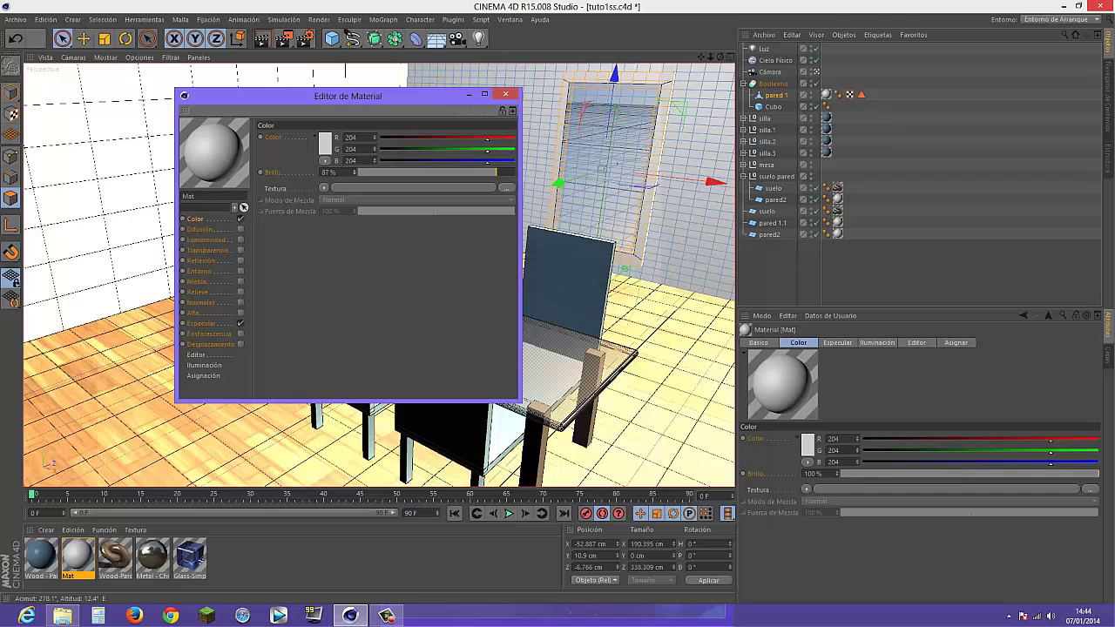
left_click_drag(495, 172, 354, 174)
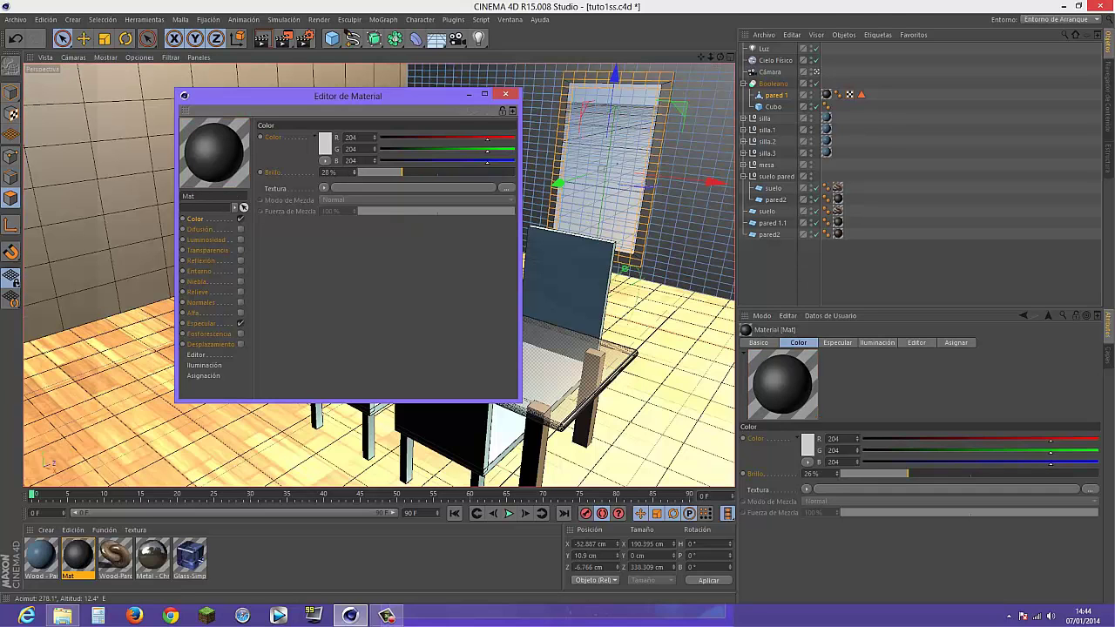
left_click(506, 93)
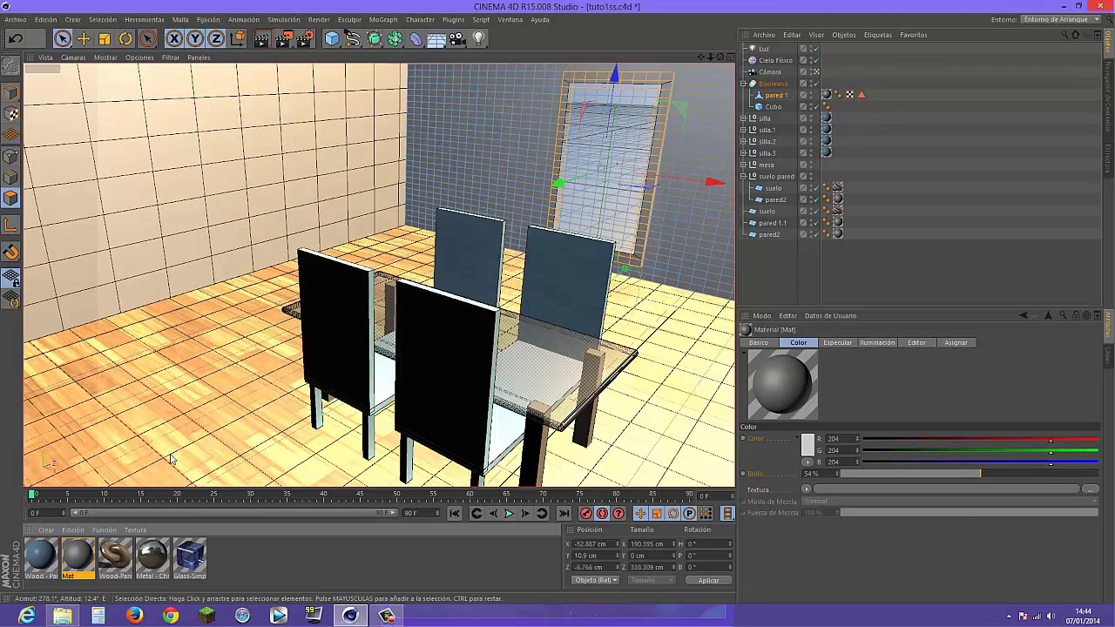
double_click(79, 559)
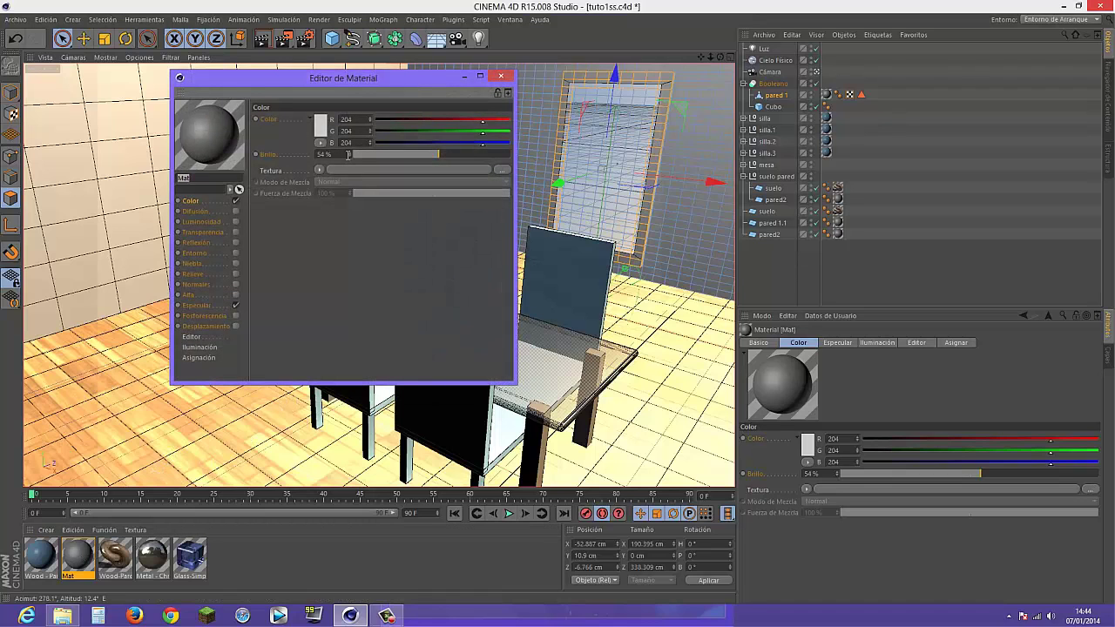
left_click(500, 76)
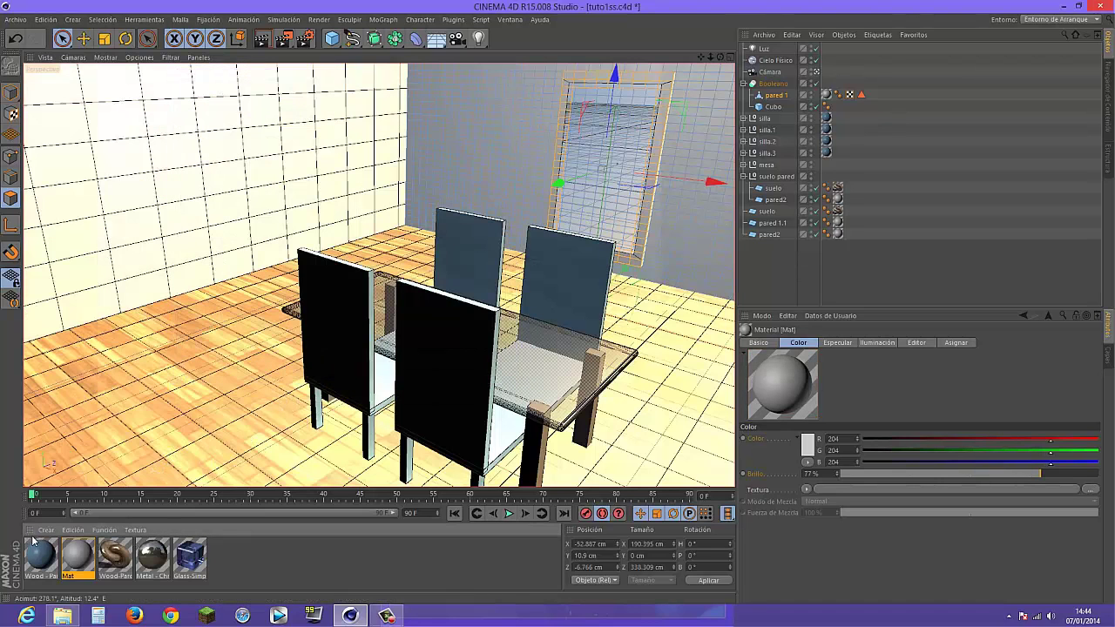
left_click(45, 530)
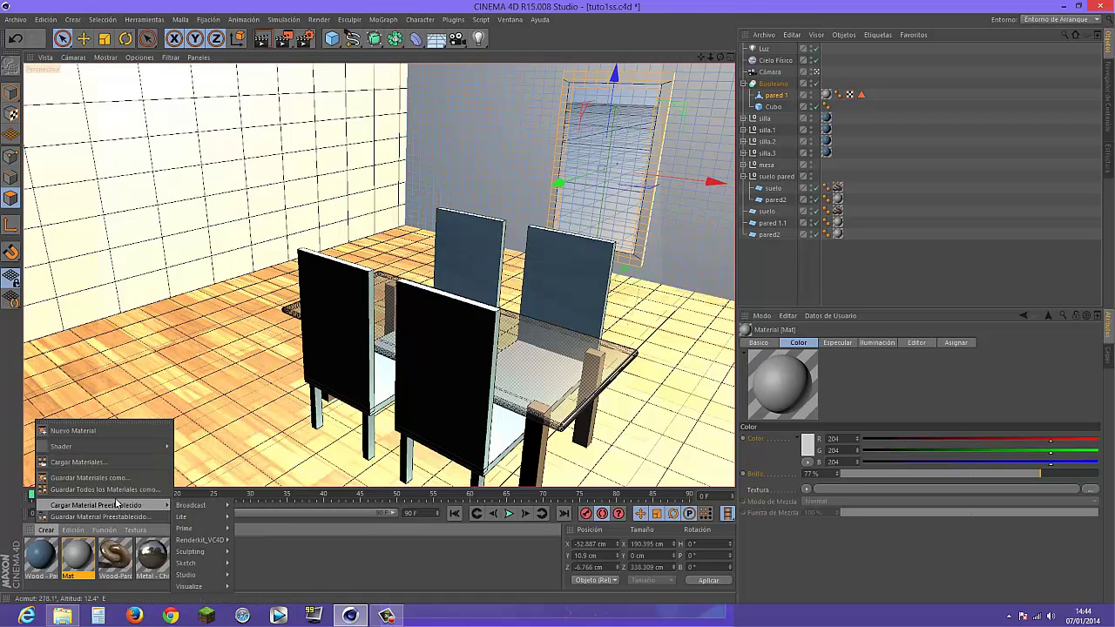
mouse_move(95, 506)
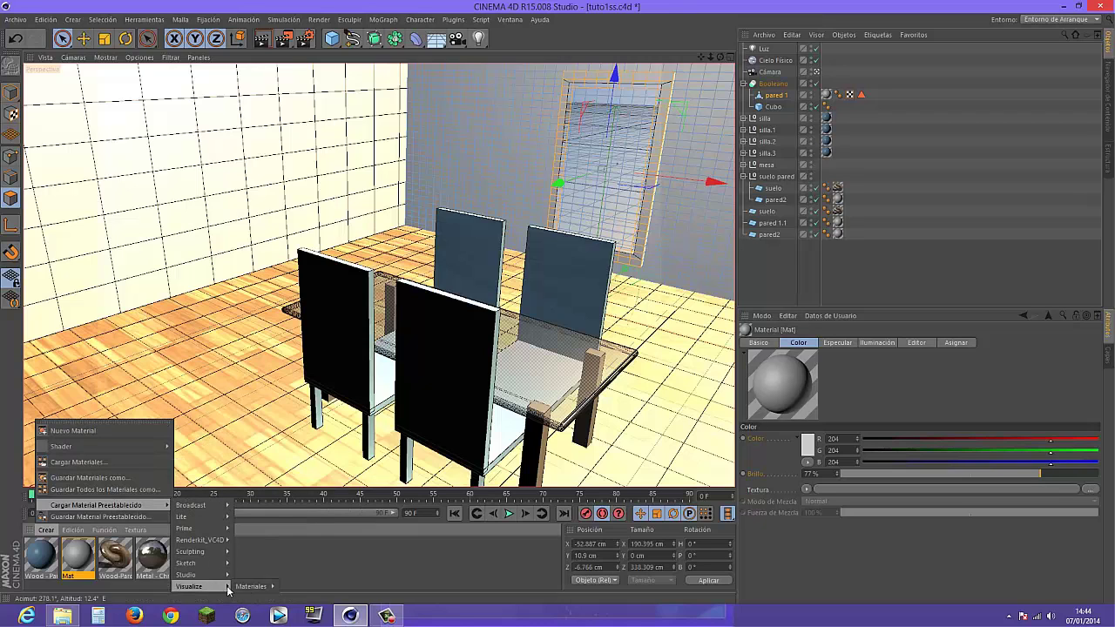
mouse_move(252, 586)
mouse_move(290, 456)
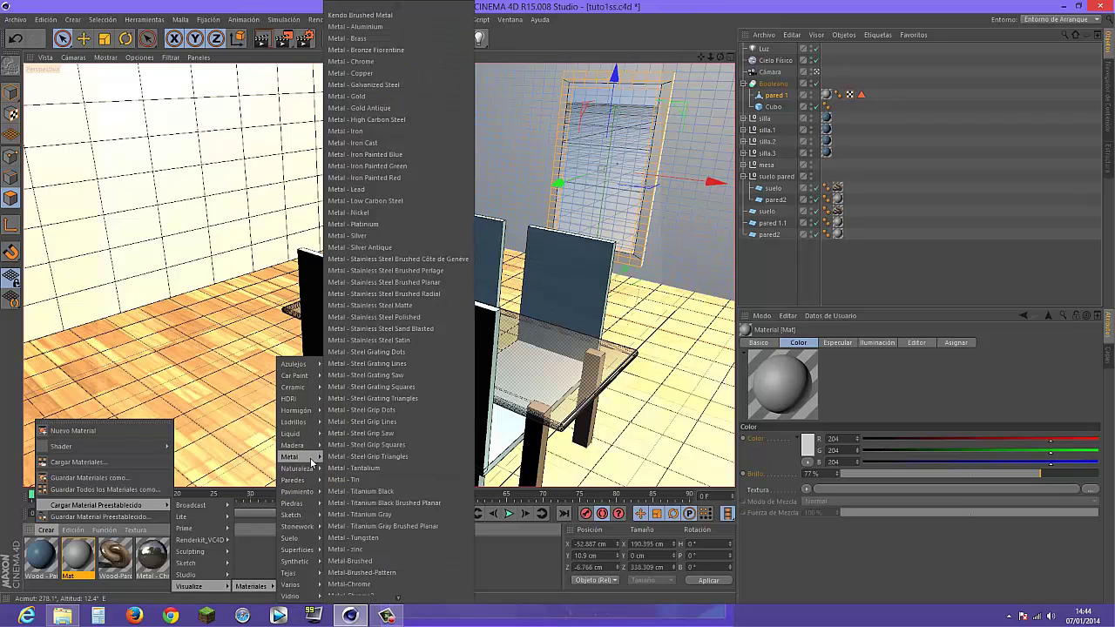
- Load the Metal - Iron preset and apply it to the wall's frame polygon selection
left_click(365, 131)
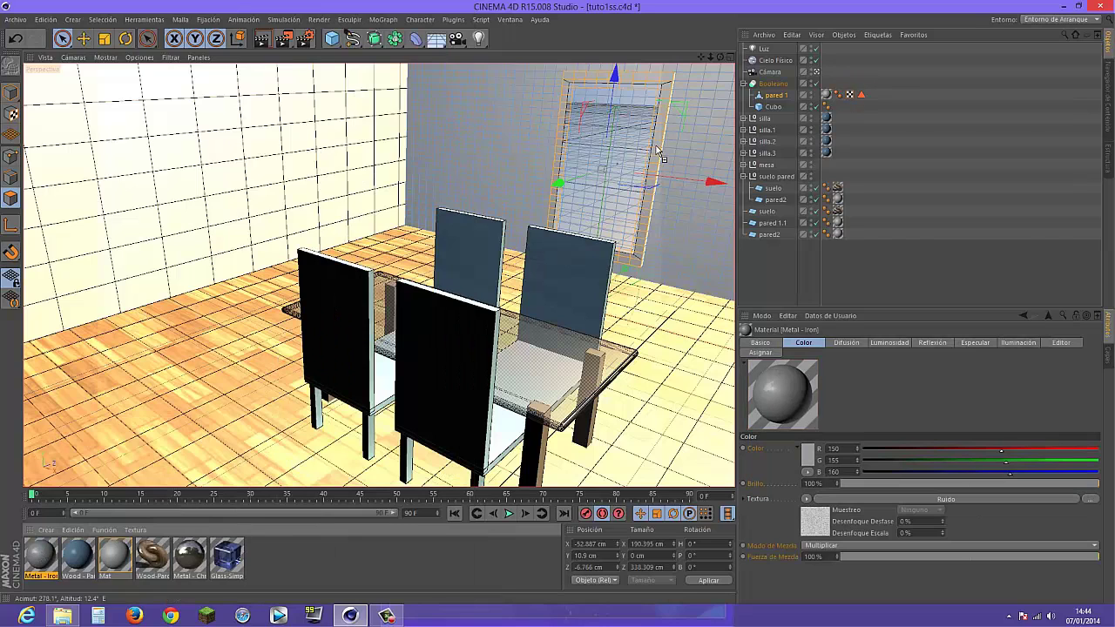
left_click_drag(659, 152, 660, 153)
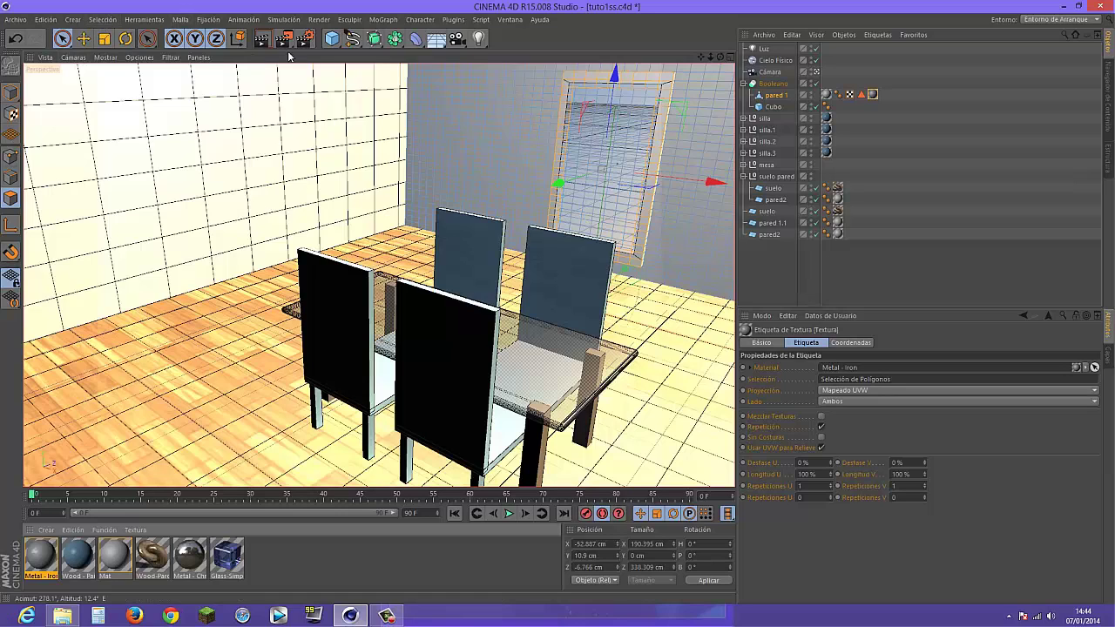
left_click(331, 39)
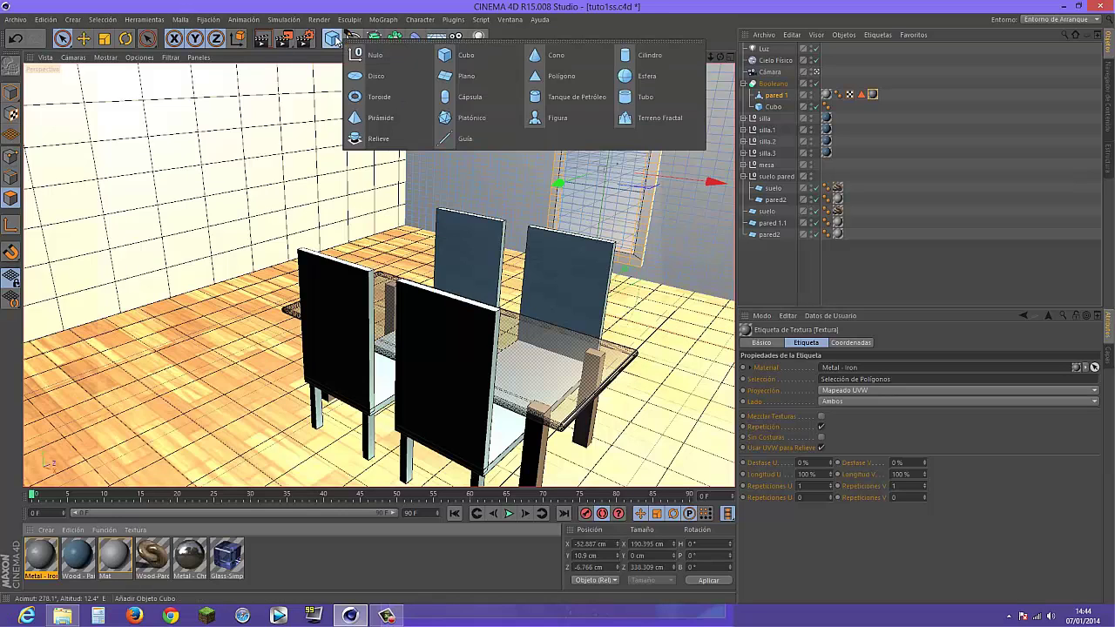
- Add a cube and raise it toward the window opening
left_click(452, 56)
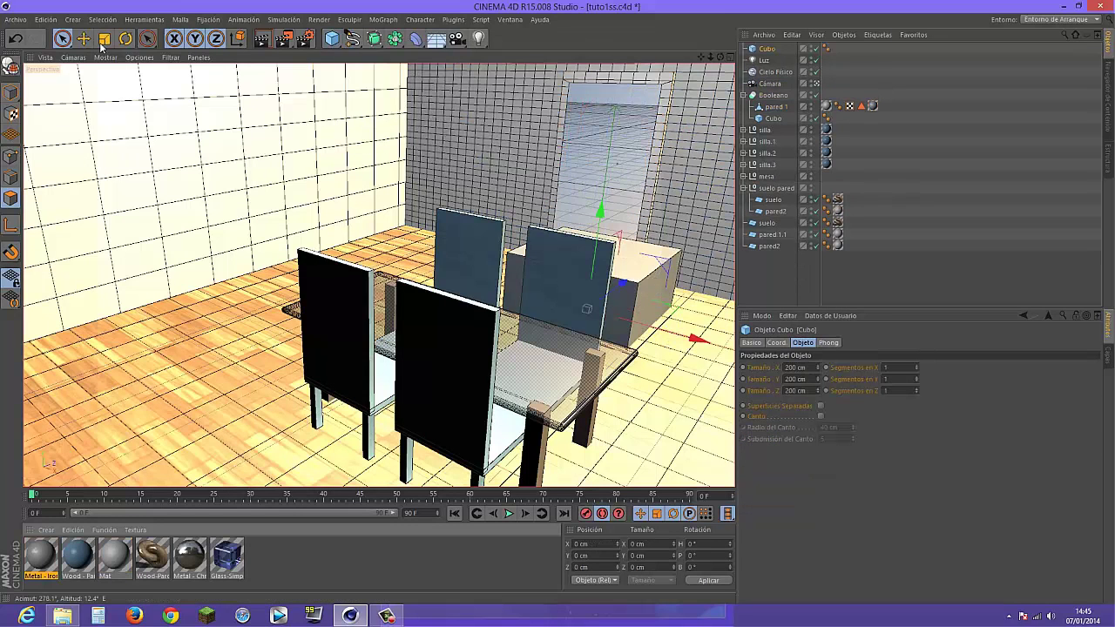
key("e")
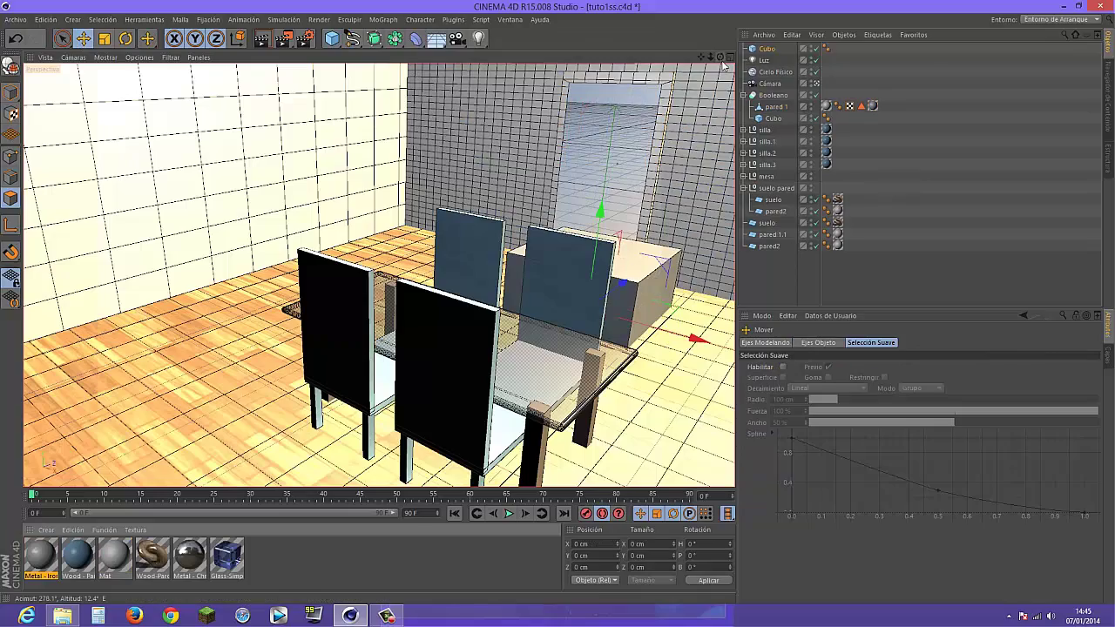
mouse_move(720, 56)
left_mouse_down()
mouse_move(697, 61)
mouse_move(797, 81)
left_mouse_up()
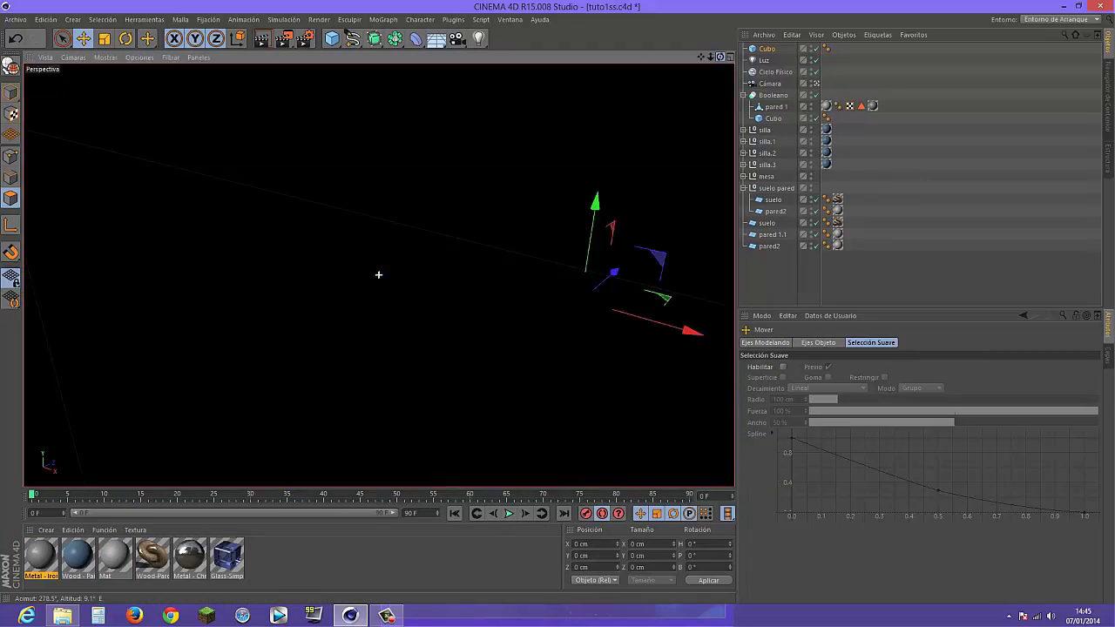
scroll(610, 315, "up", 5)
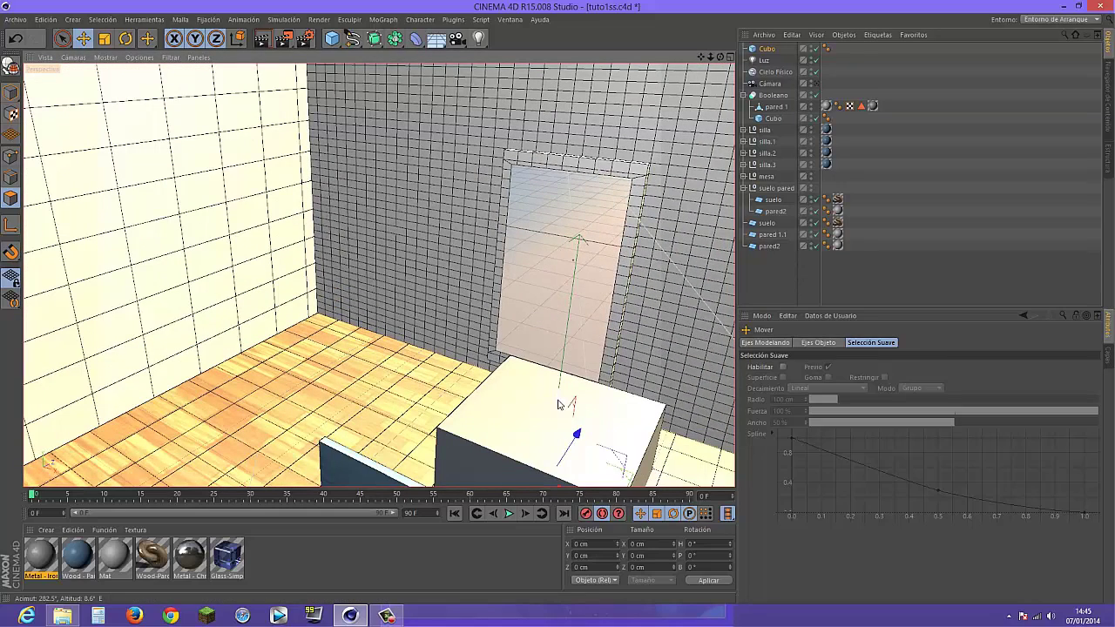
left_click_drag(560, 404, 581, 250)
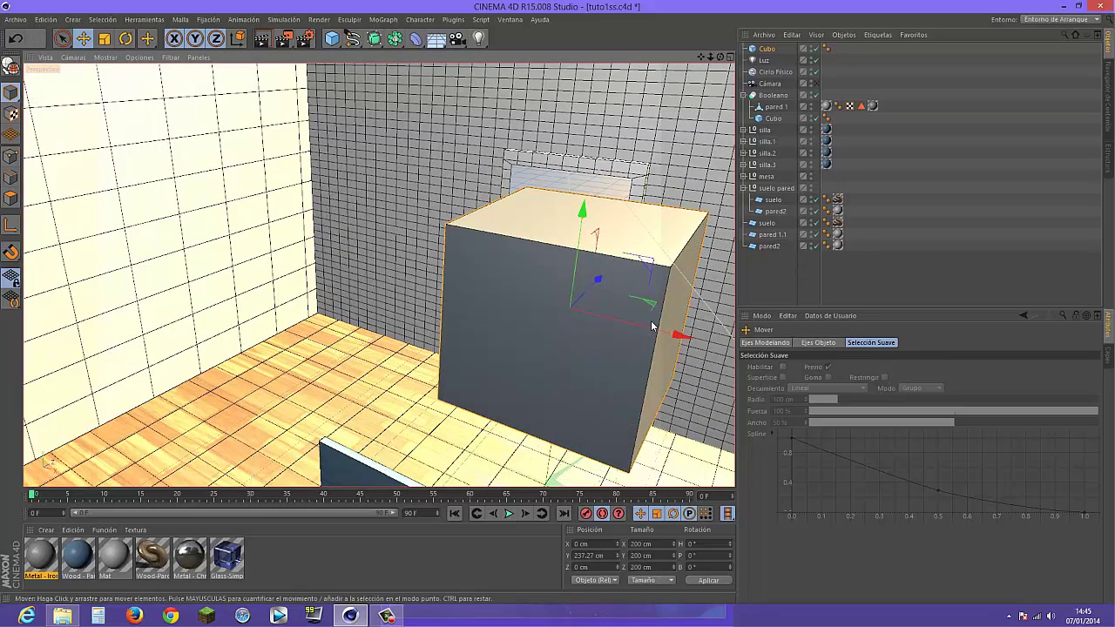
- Scale the cube into a thin 10.26 × 238.778 × 6.326 cm bar and shift it left
left_click_drag(659, 336, 577, 304)
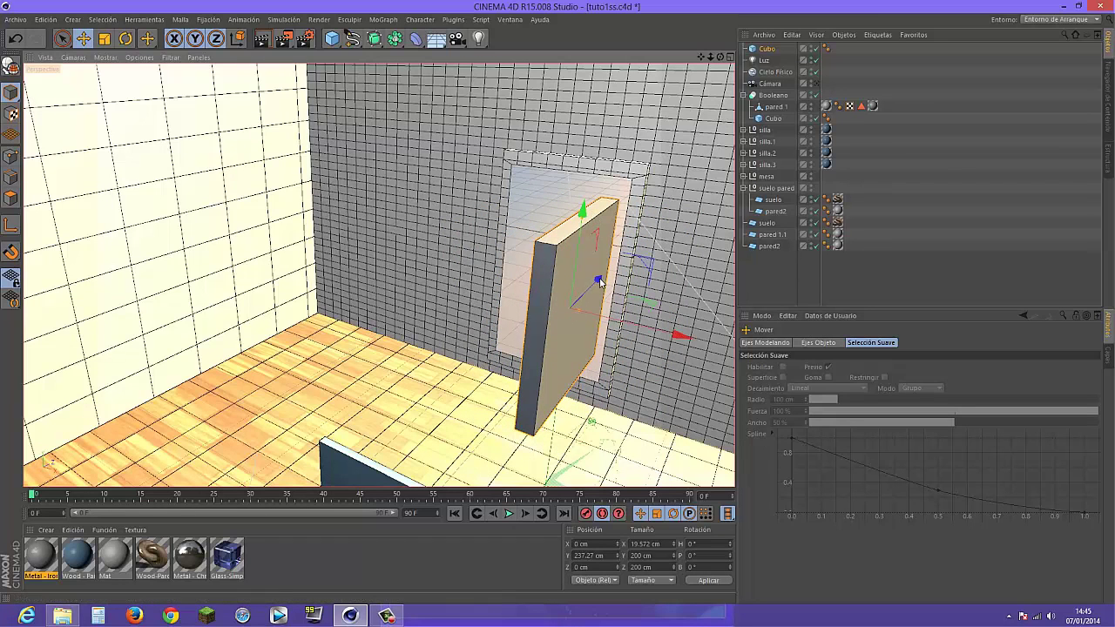
mouse_move(599, 280)
left_mouse_down()
mouse_move(567, 302)
mouse_move(584, 311)
mouse_move(575, 315)
left_mouse_up()
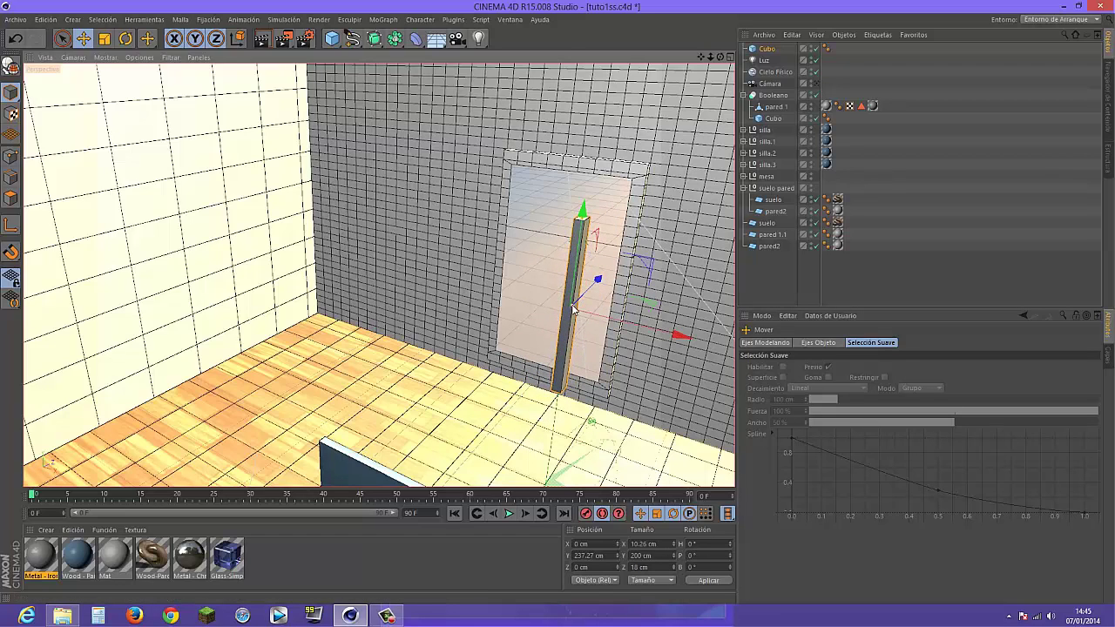
left_click_drag(581, 216, 586, 181)
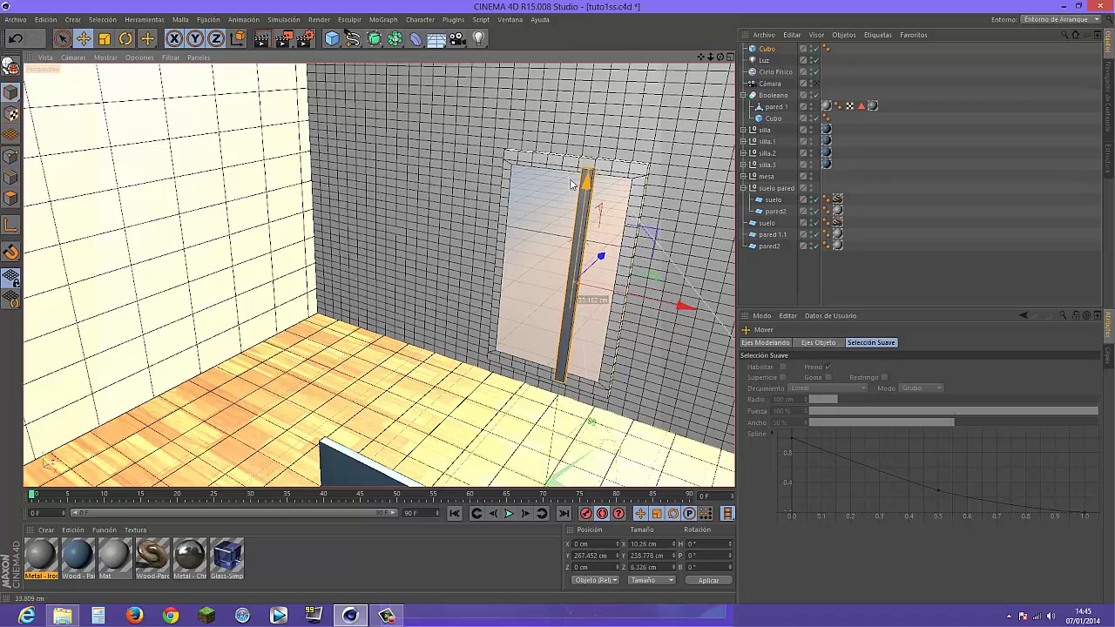
left_click_drag(685, 309, 662, 305)
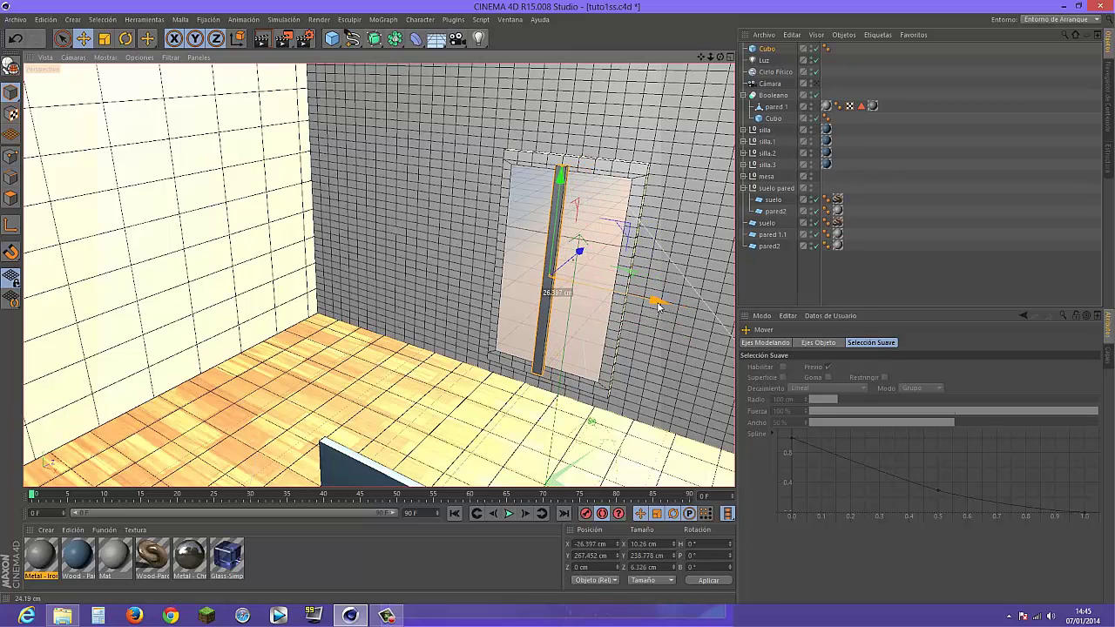
middle_click(567, 294)
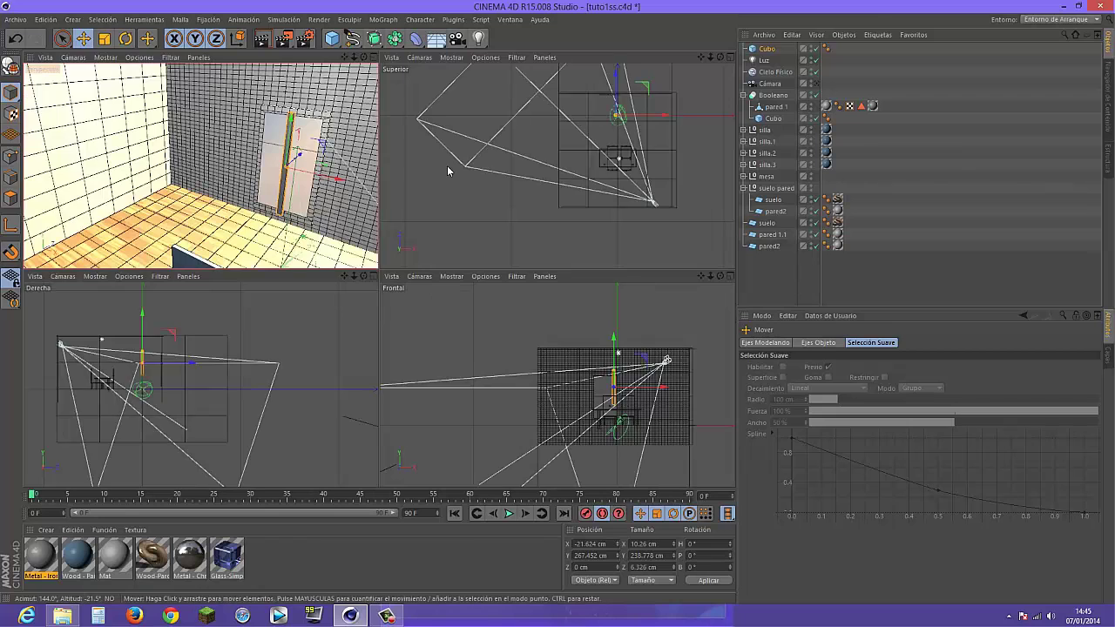
- In a maximised Top view, slide the bar left and back into the wall opening
left_click(571, 207)
middle_click(570, 207)
scroll(480, 149, "up", 1)
scroll(480, 148, "up", 2)
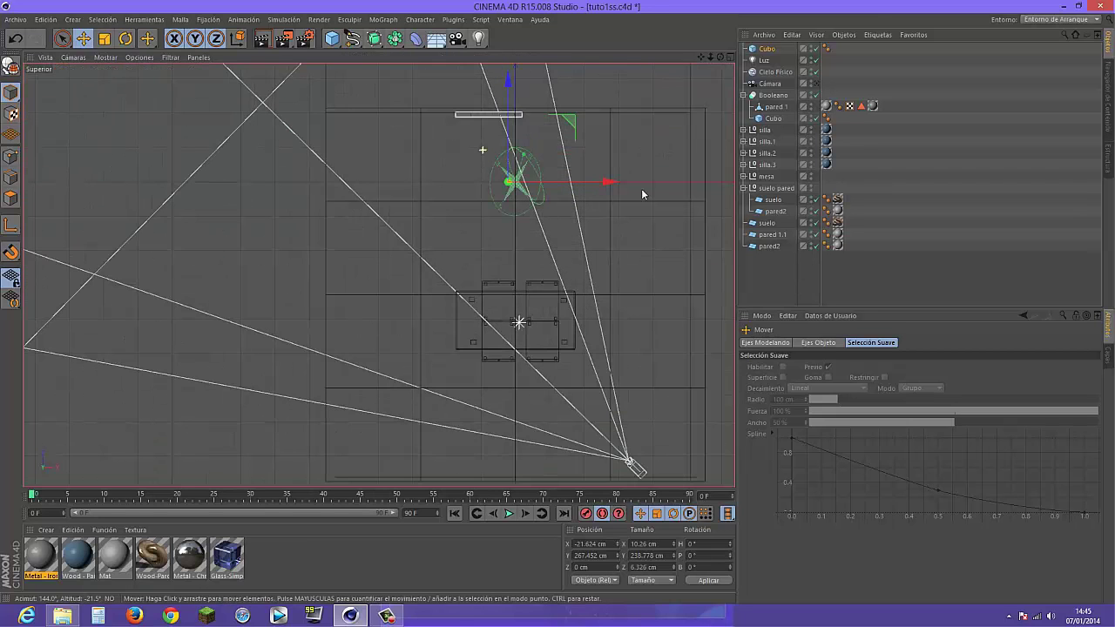
left_click_drag(607, 182, 588, 182)
left_click_drag(491, 80, 491, 23)
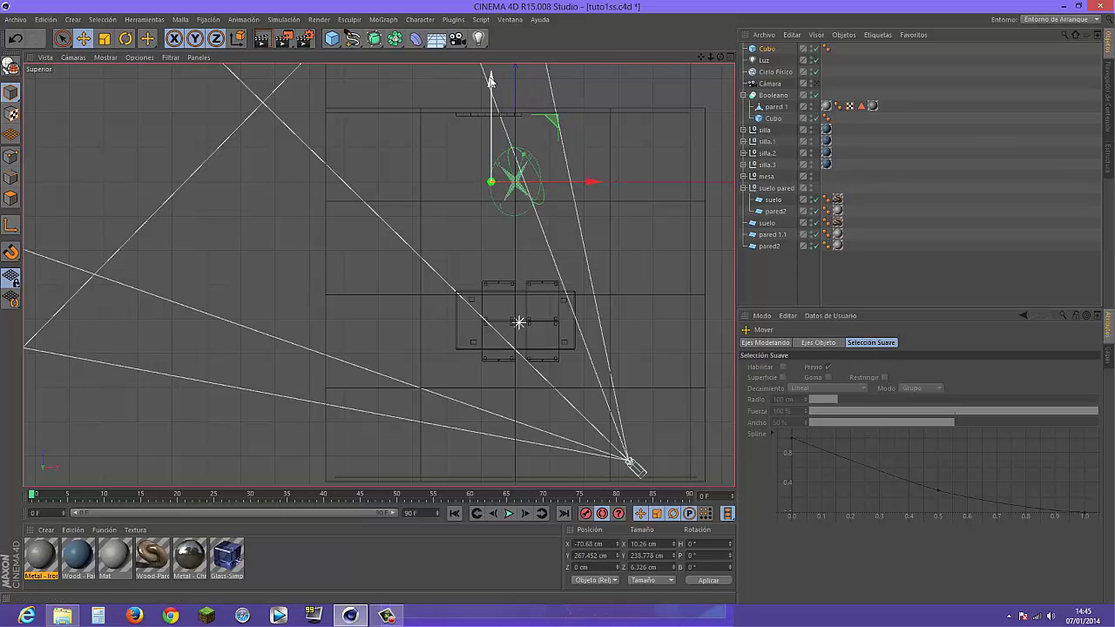
left_click_drag(491, 126, 491, 114)
- Return to Perspective and nudge the bar to X -70.68, Z 191.779 cm
middle_click(489, 166)
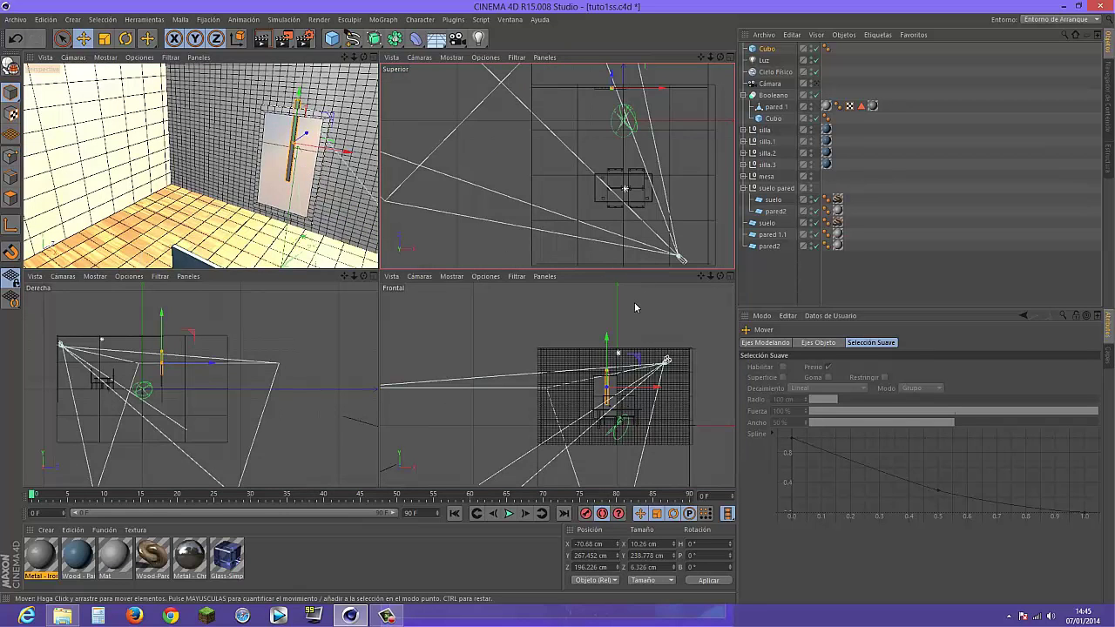
middle_click(262, 296)
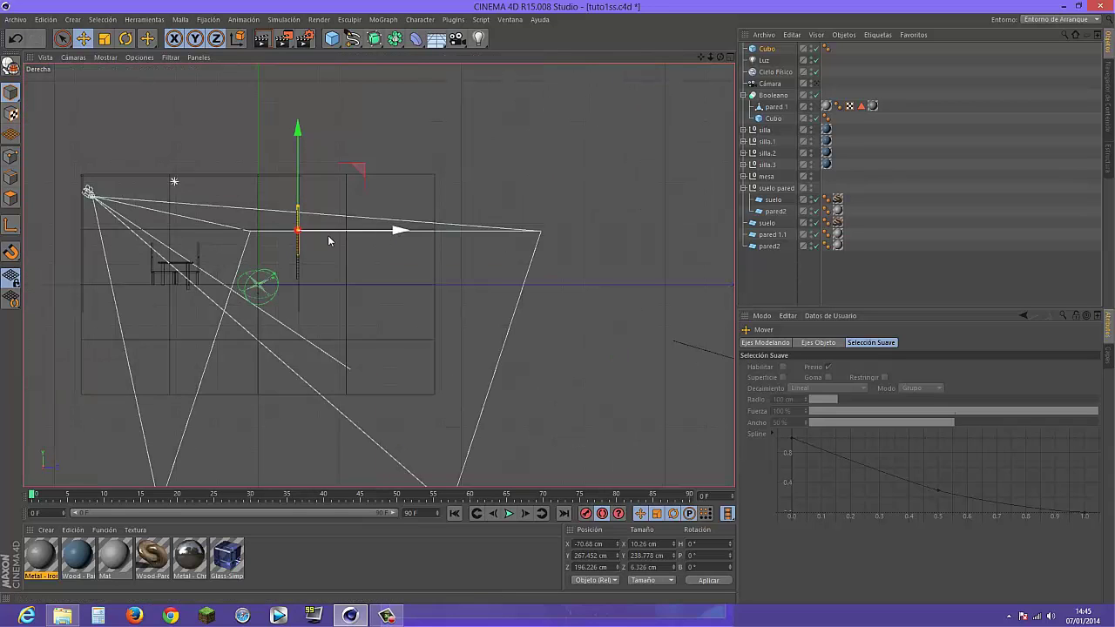
middle_click(328, 241)
middle_click(257, 149)
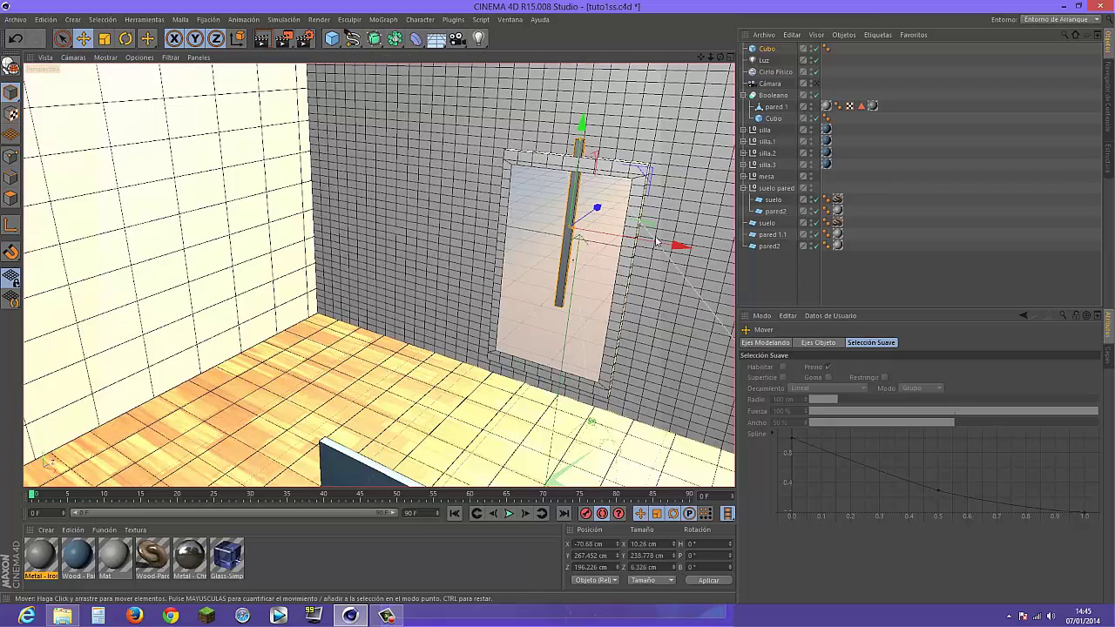
left_click_drag(594, 210, 596, 214)
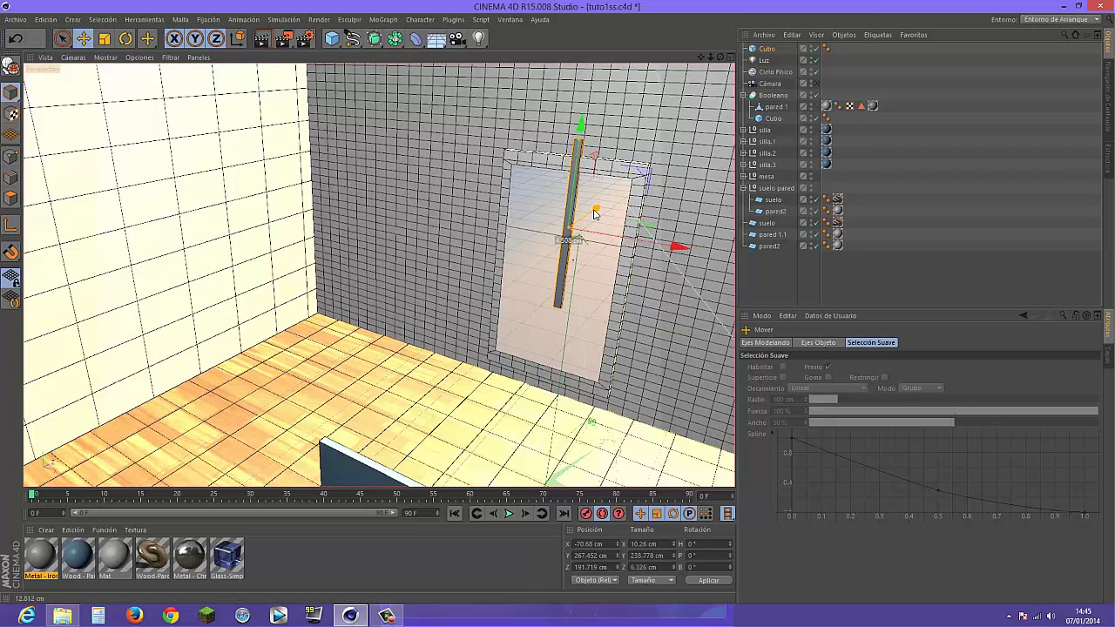
- Adjust the Cubo bar's height and depth until it spans the window opening at 328.201 cm tall
left_click_drag(580, 123, 565, 231)
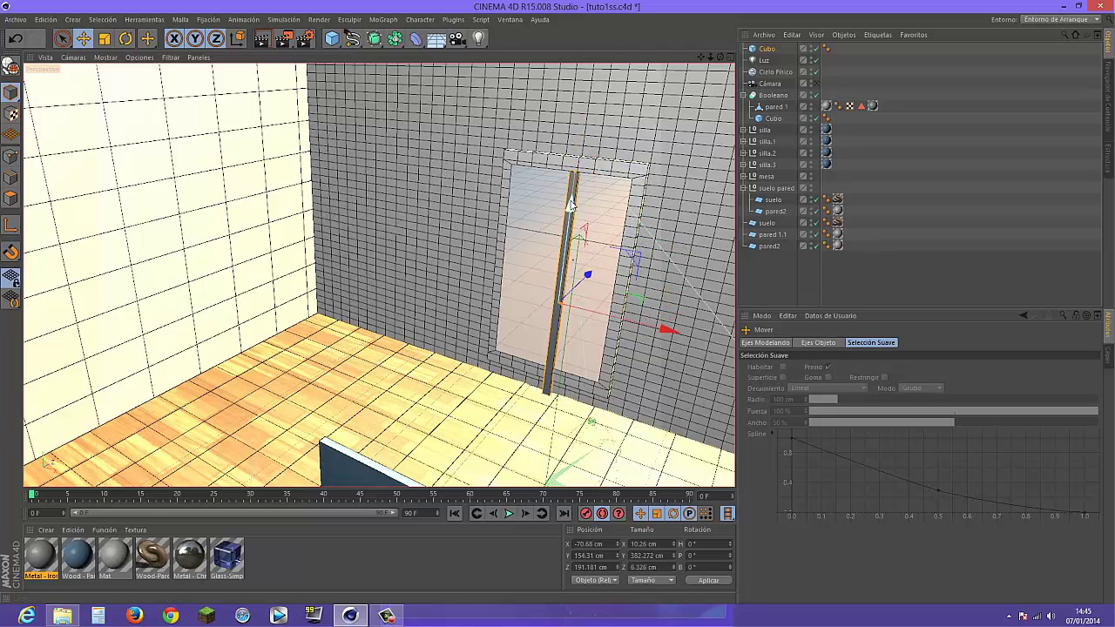
left_click_drag(571, 204, 572, 199)
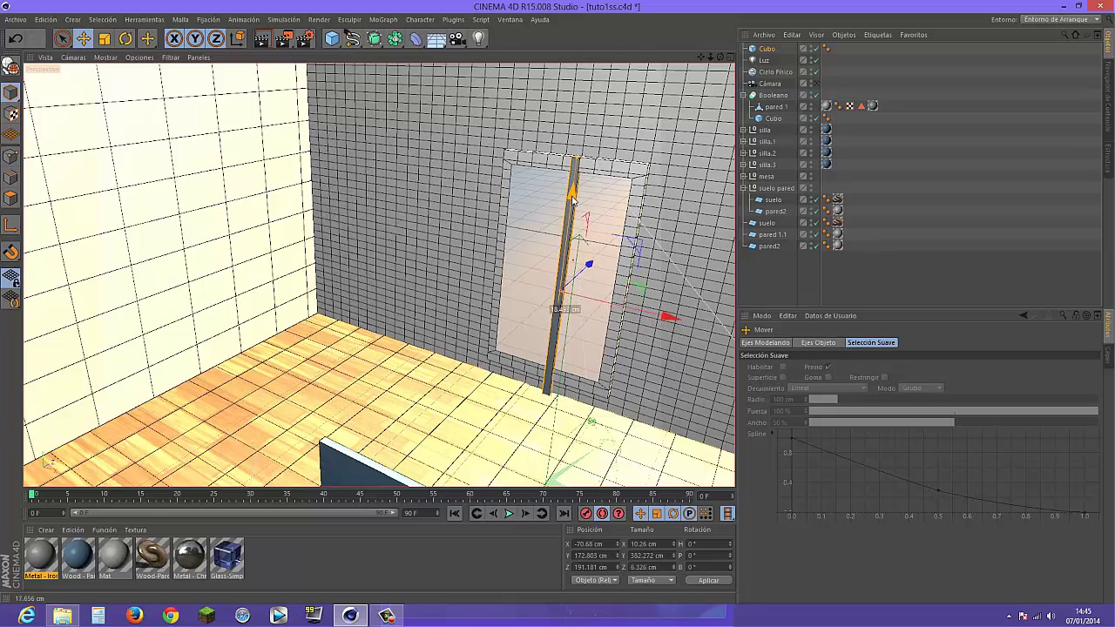
left_click_drag(589, 264, 590, 264)
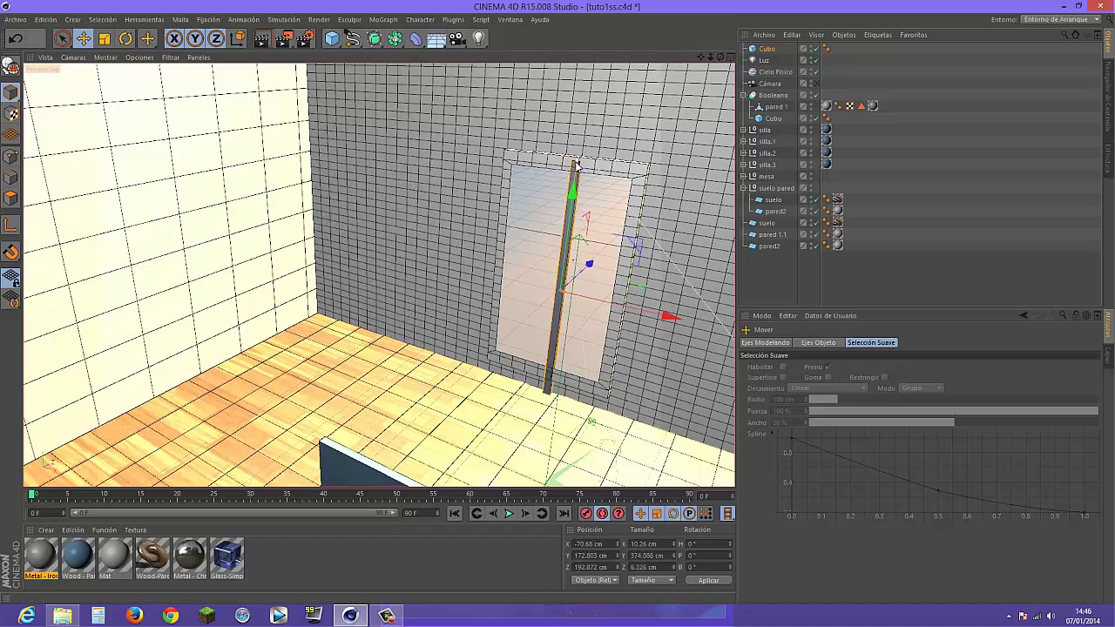
mouse_move(575, 181)
left_mouse_down()
mouse_move(575, 192)
mouse_move(575, 182)
left_mouse_up()
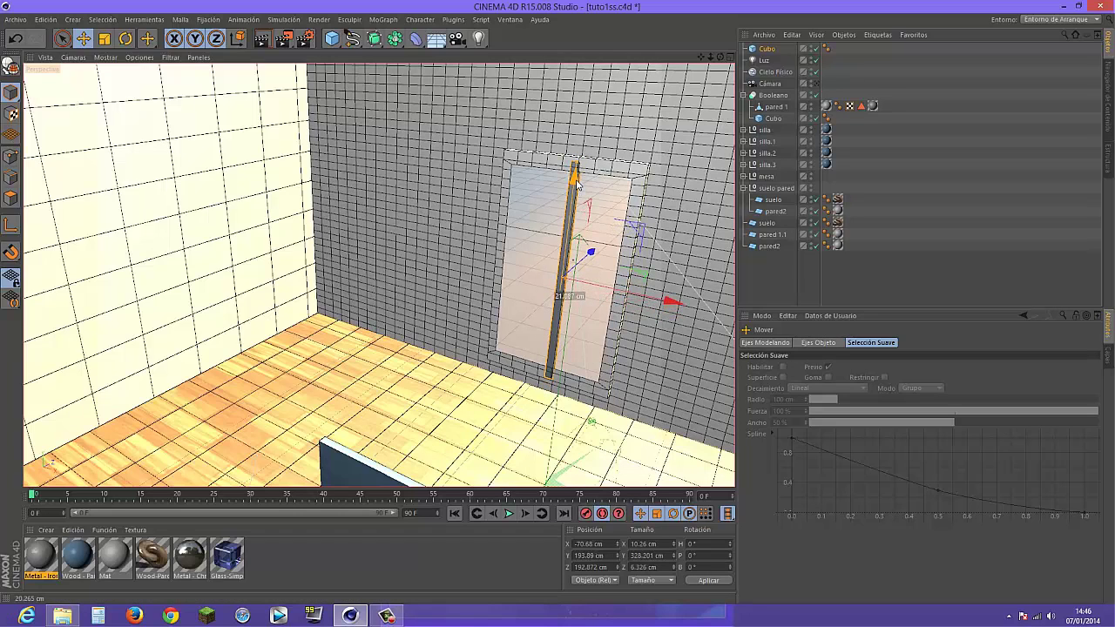
left_click_drag(590, 250, 590, 251)
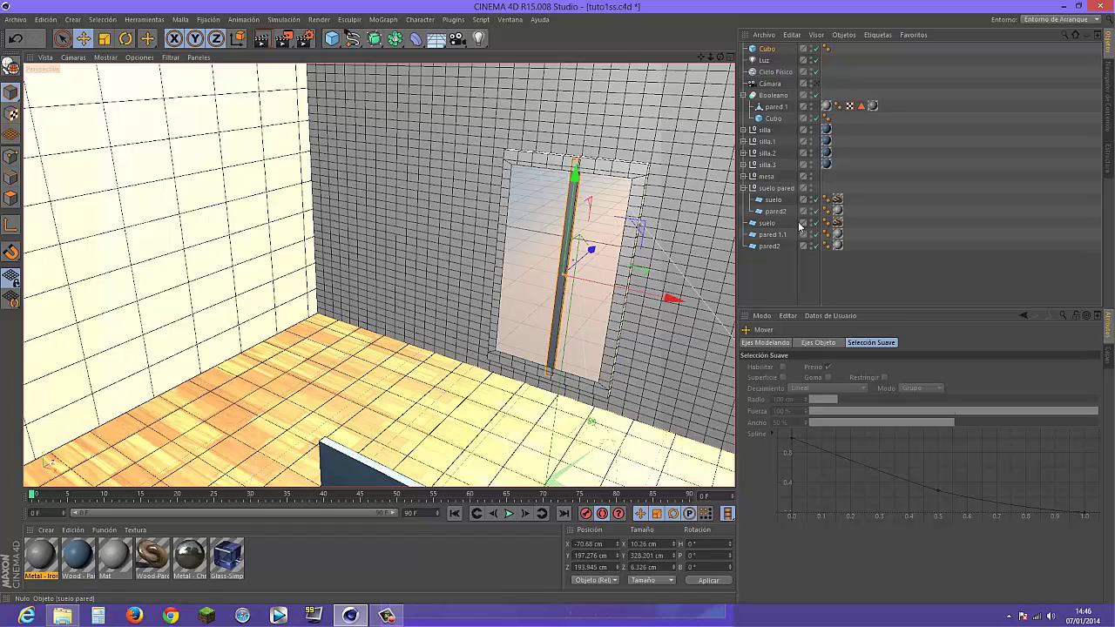
left_click(776, 280)
- Copy the Metal - Iron texture from pared 1 onto Cubo and render the scene
left_click(873, 105)
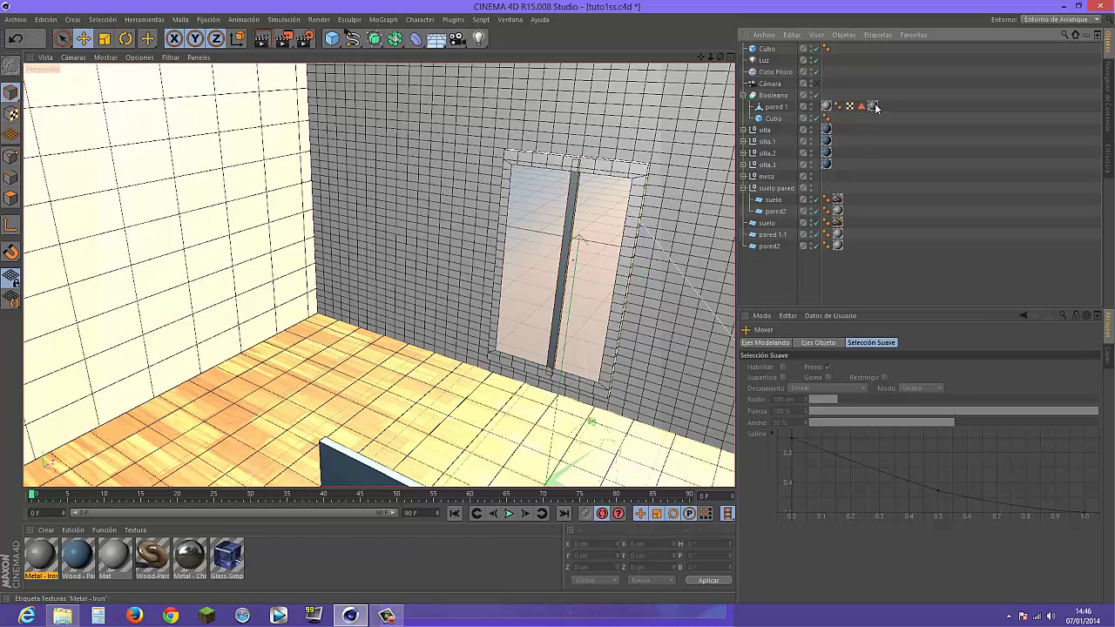
left_click_drag(836, 51, 836, 51, "ctrl")
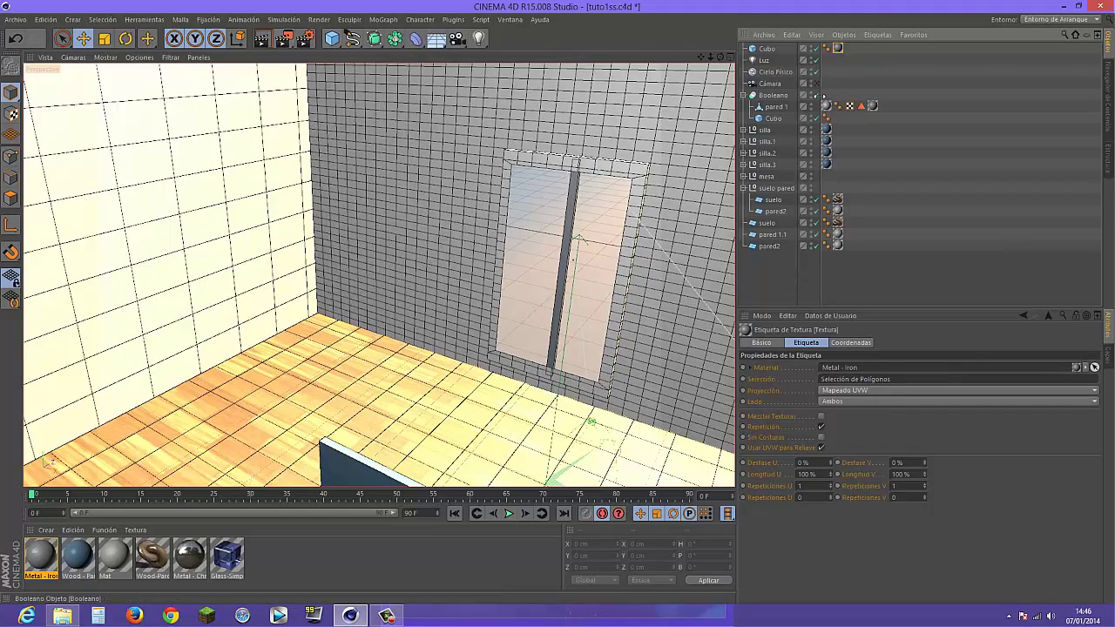
left_click_drag(721, 56, 267, 41)
left_click(284, 38)
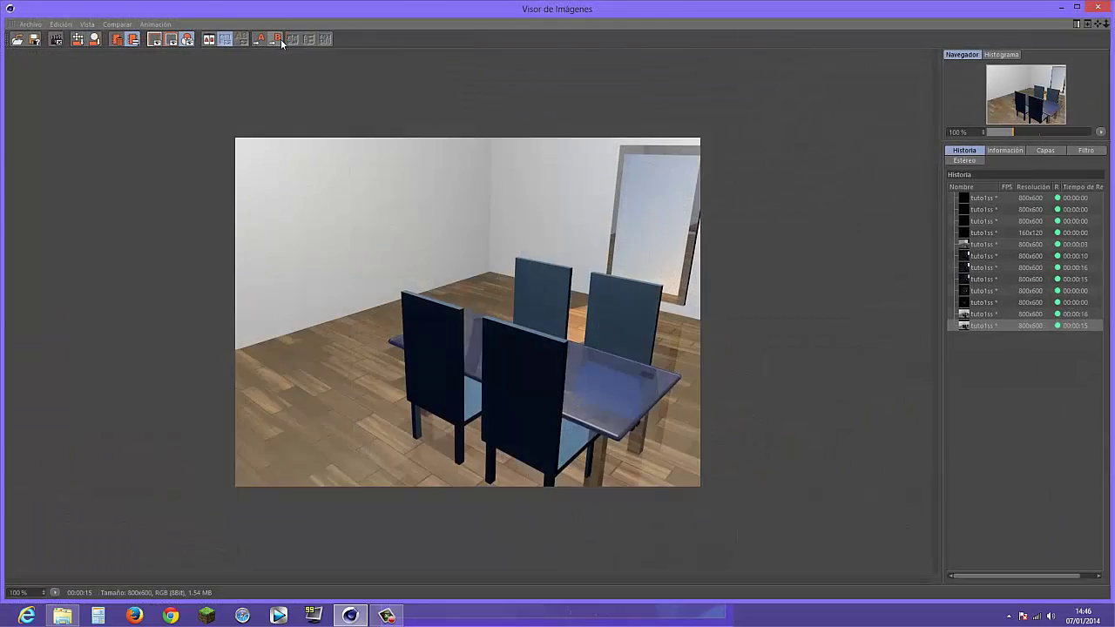